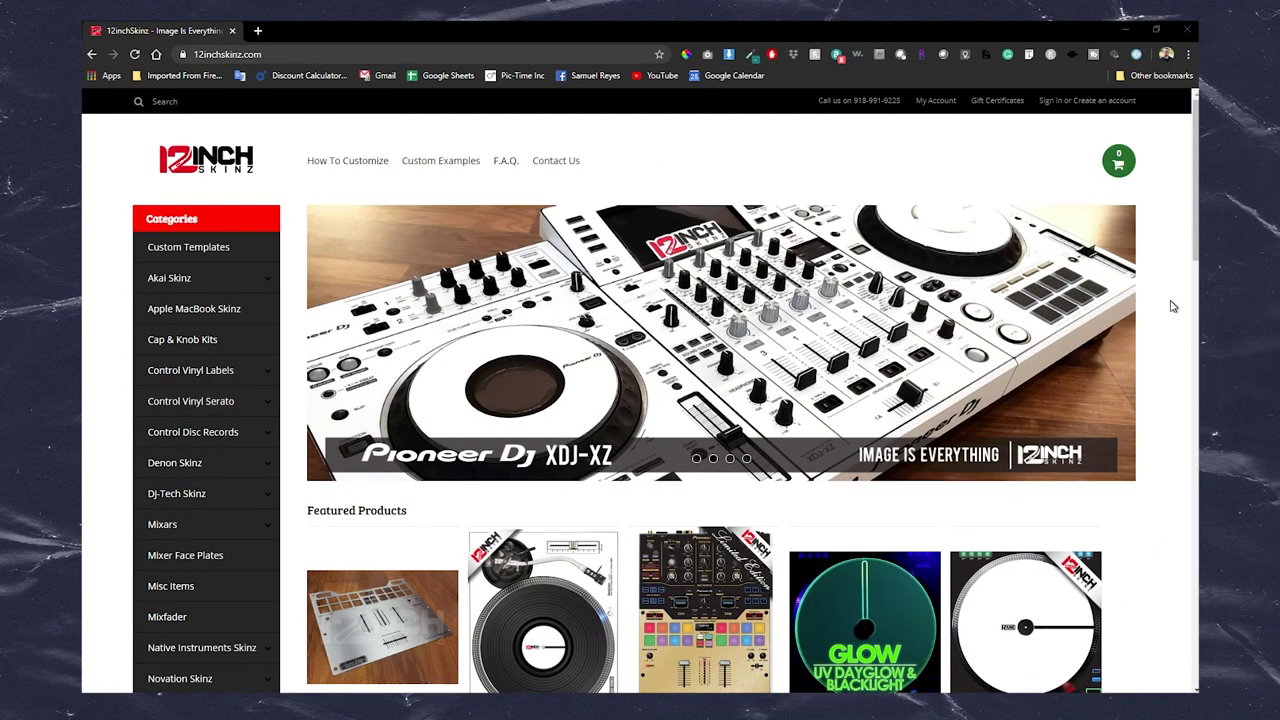
- Browse down the 12inchSkinz site to the Pioneer Skinz category and its Controllers listing
scroll(1197, 467, "down", 2)
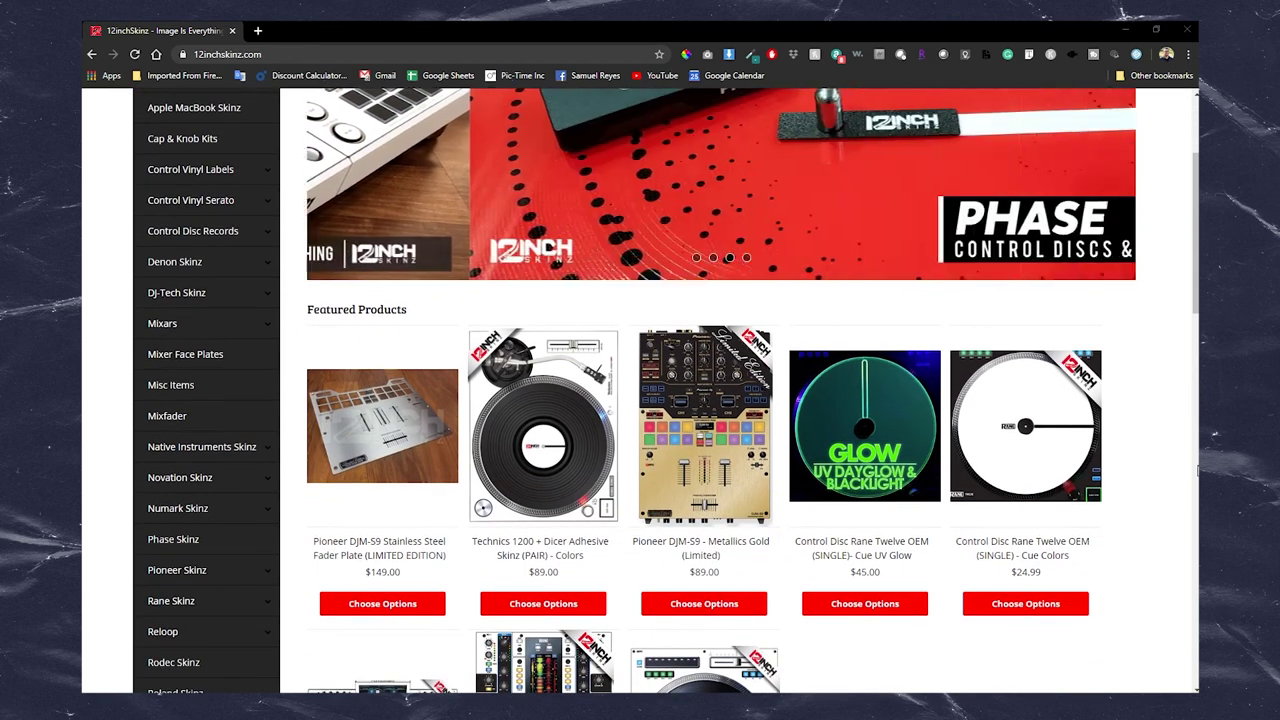
scroll(1196, 474, "down", 2)
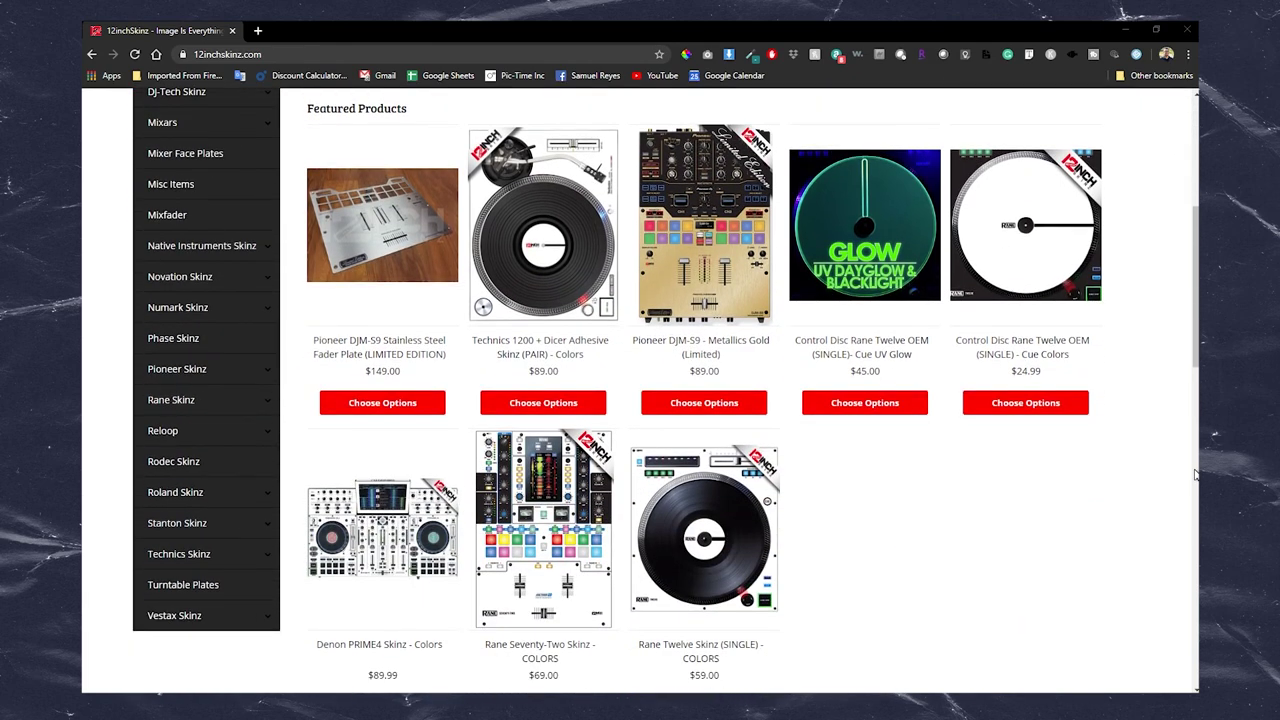
scroll(1196, 474, "down", 1)
scroll(1196, 474, "down", 4)
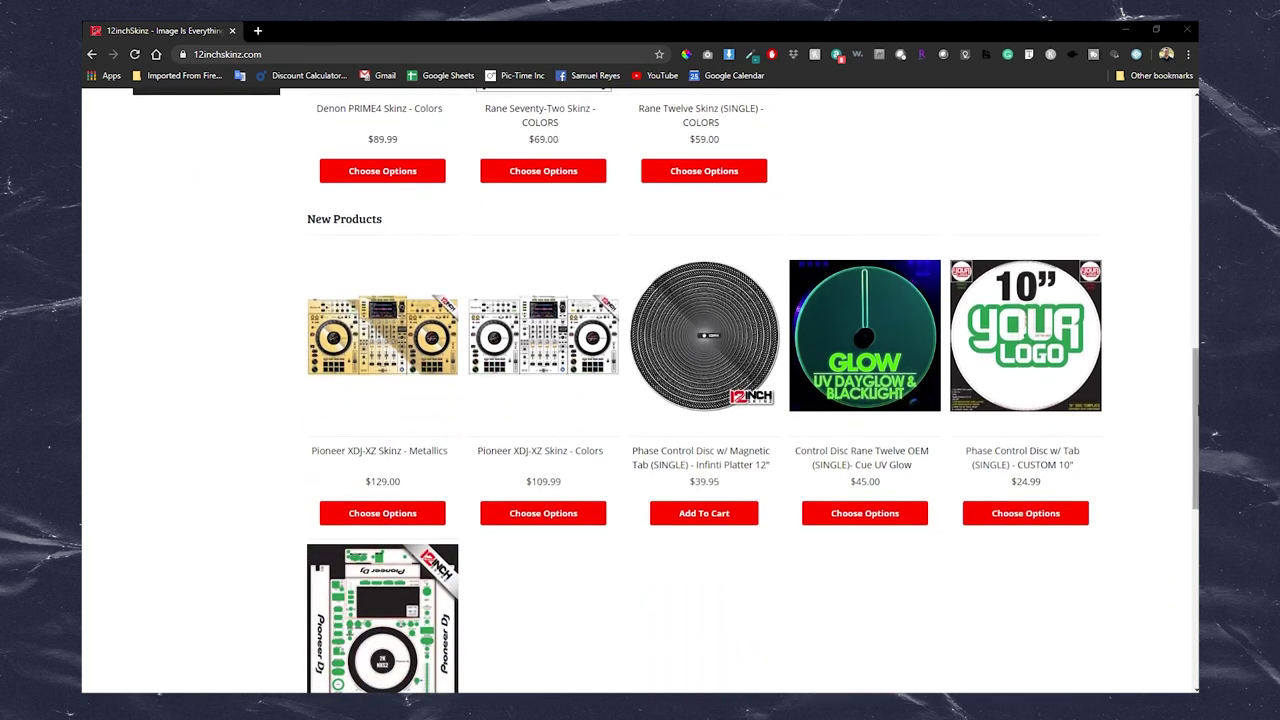
scroll(1196, 430, "down", 1)
scroll(1196, 440, "down", 1)
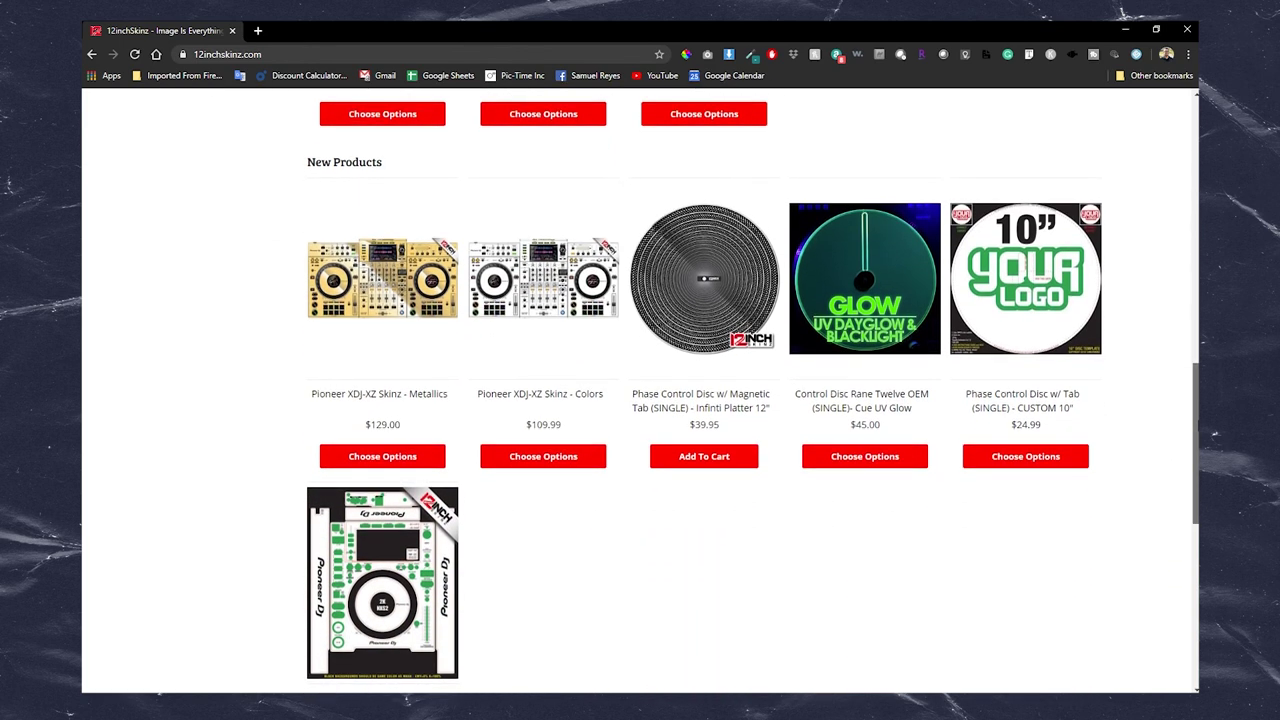
scroll(1196, 514, "down", 4)
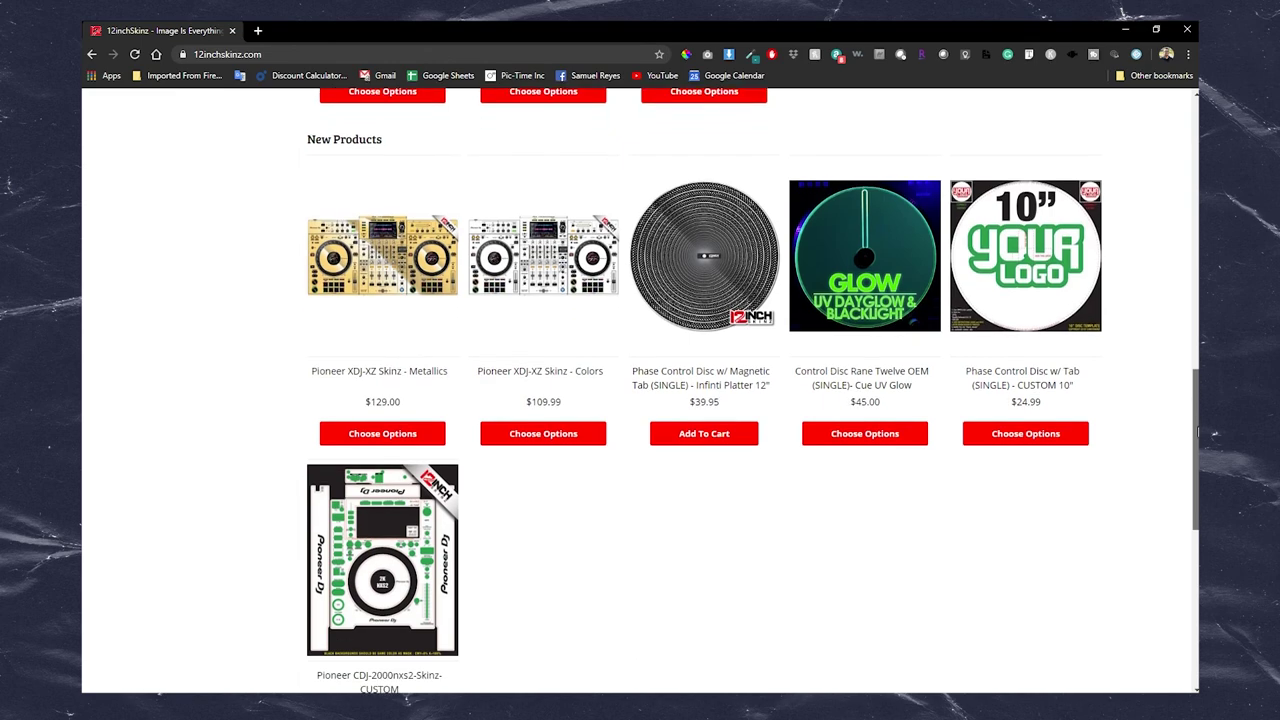
left_click_drag(1196, 514, 1191, 158)
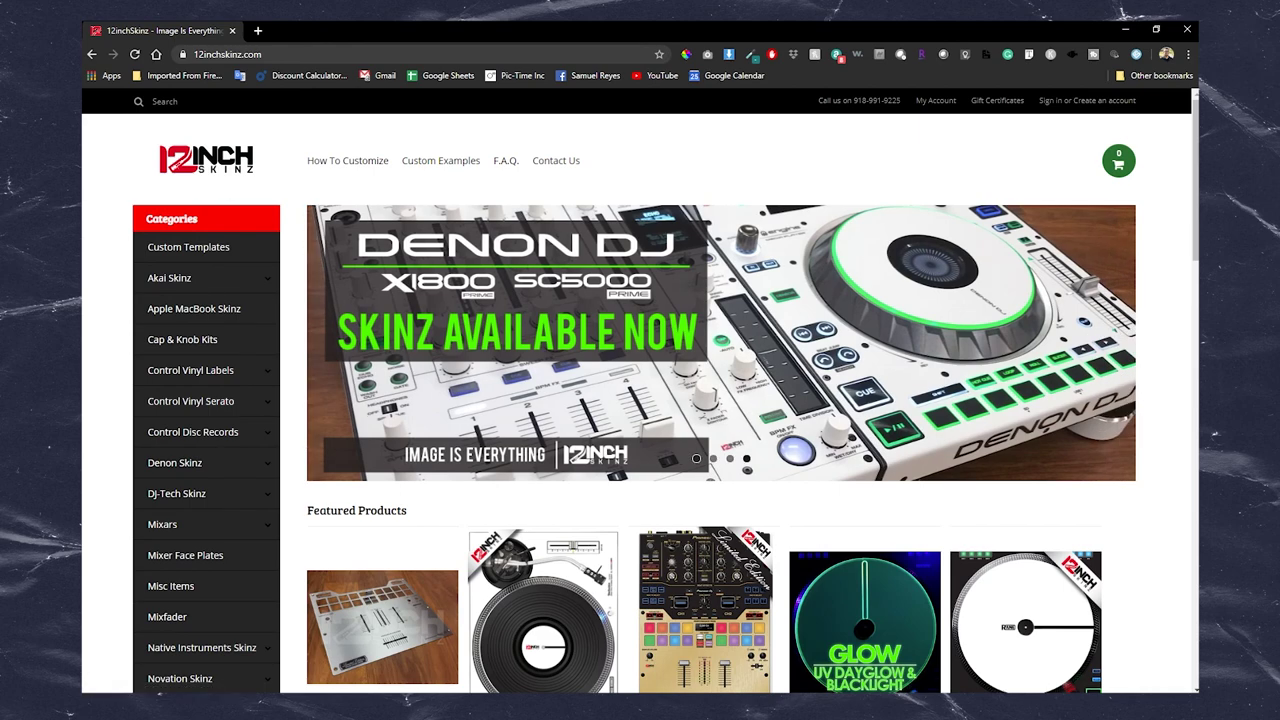
scroll(116, 447, "down", 5)
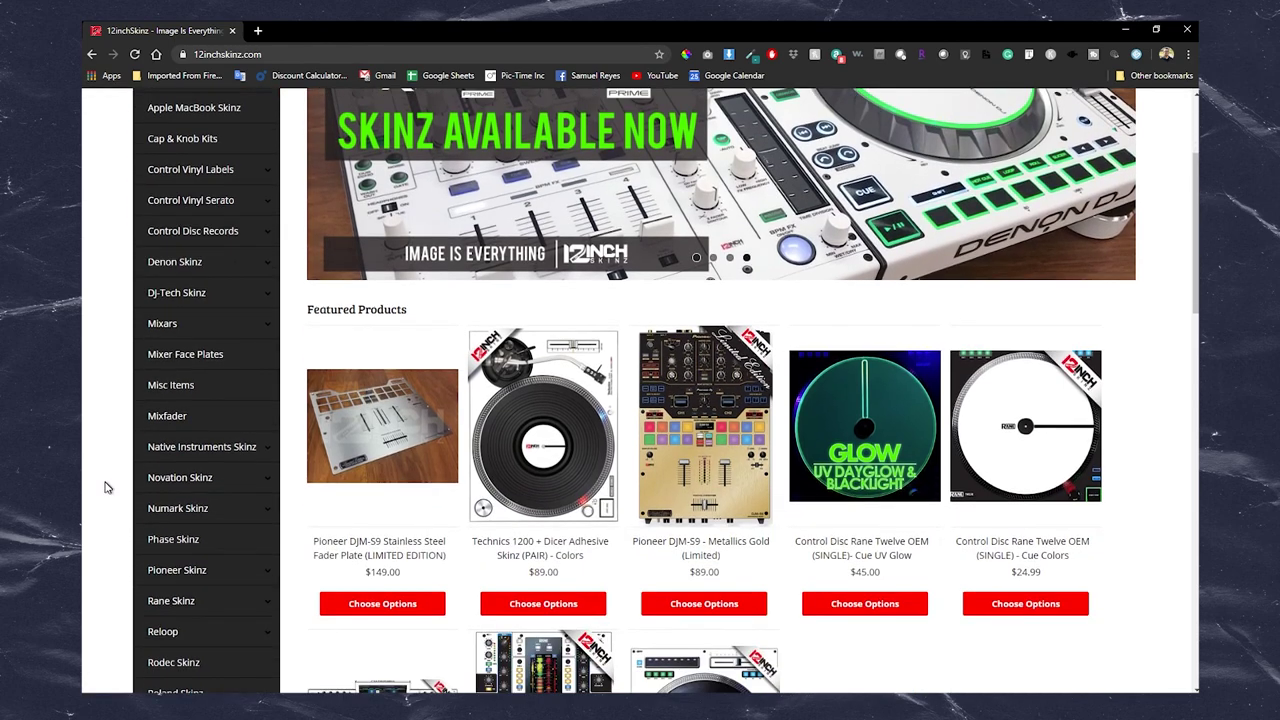
scroll(108, 488, "down", 1)
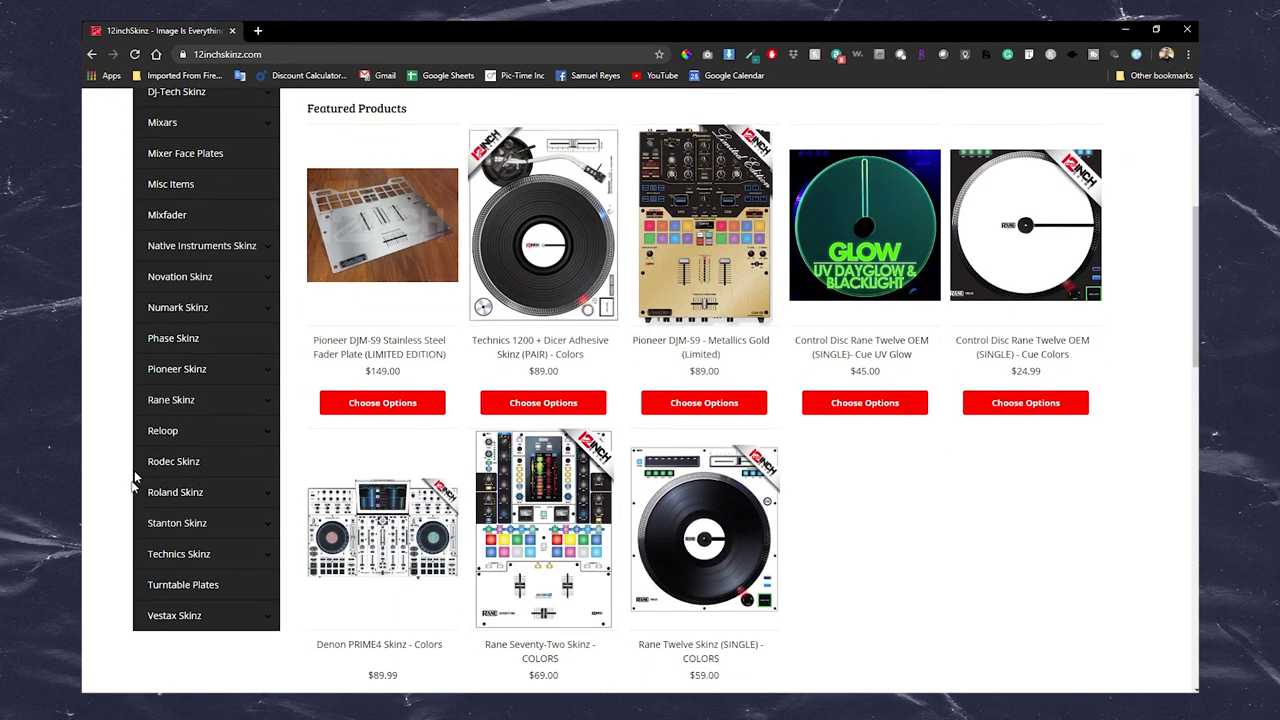
left_click(163, 375)
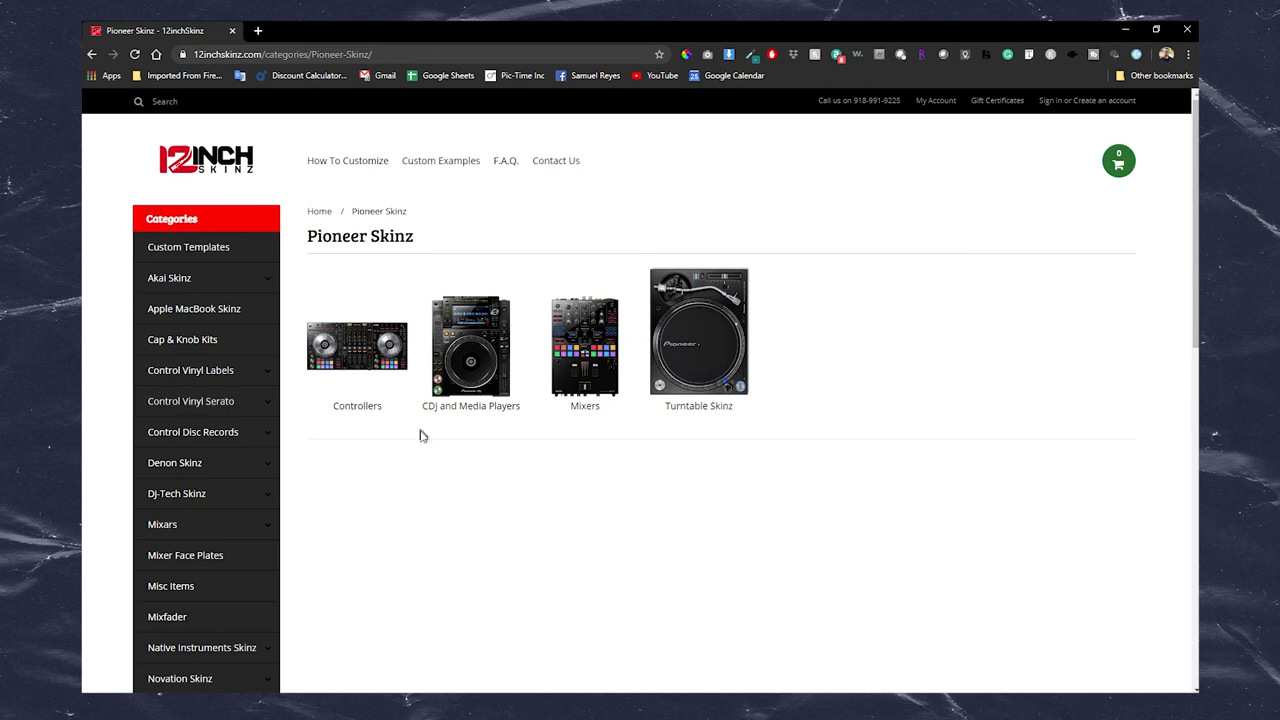
left_click(345, 340)
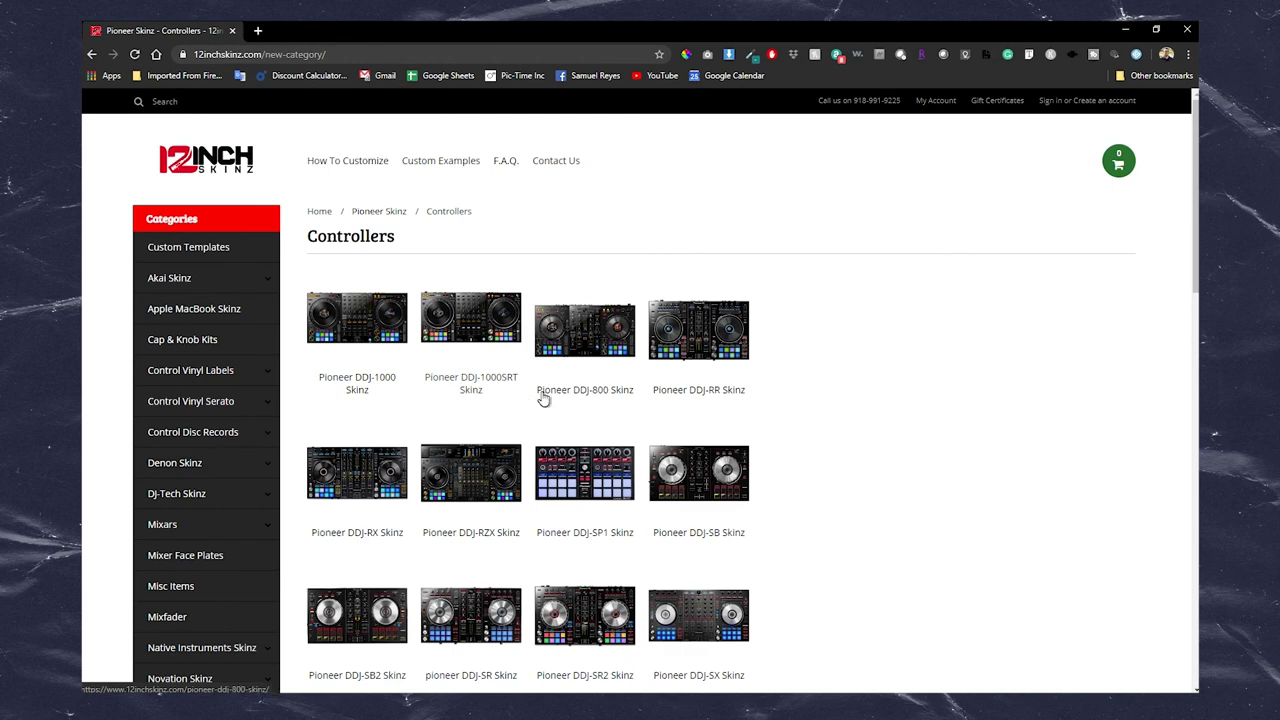
- Open the DDJ-1000SRT skins page and pick the custom DDJ-1000SRT skin product
left_click(497, 327)
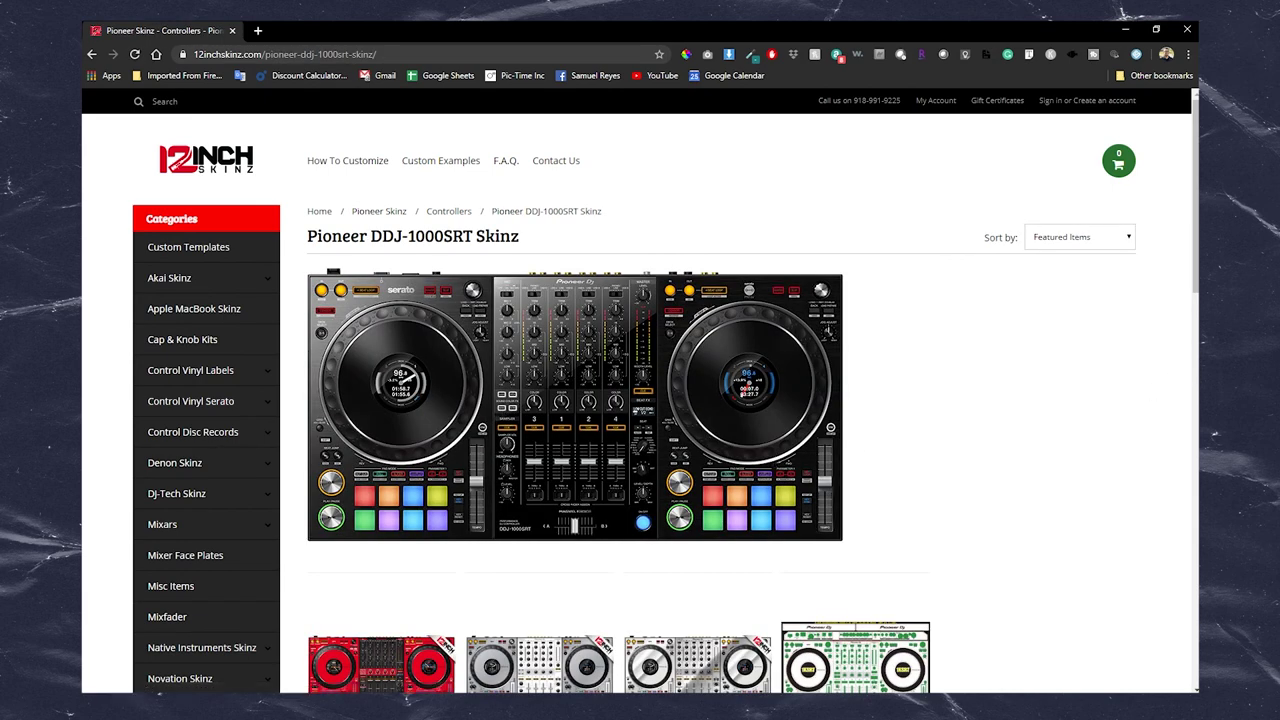
scroll(568, 424, "down", 3)
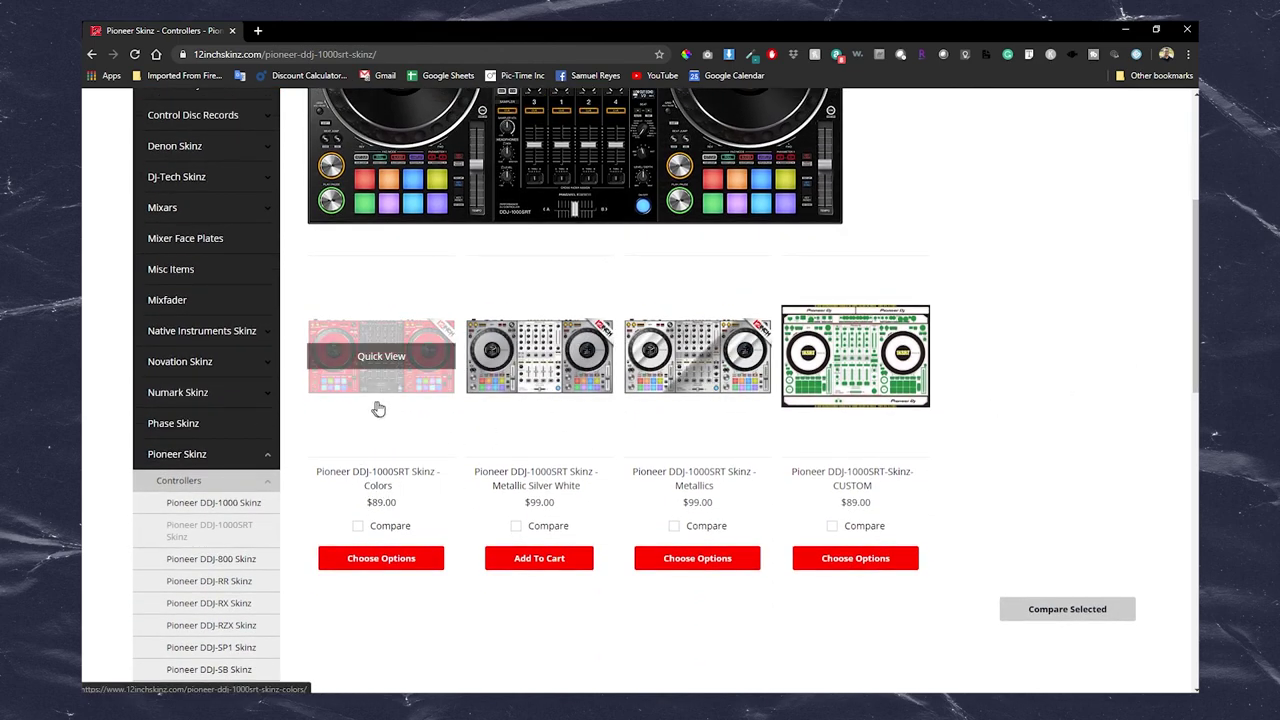
left_click(871, 567)
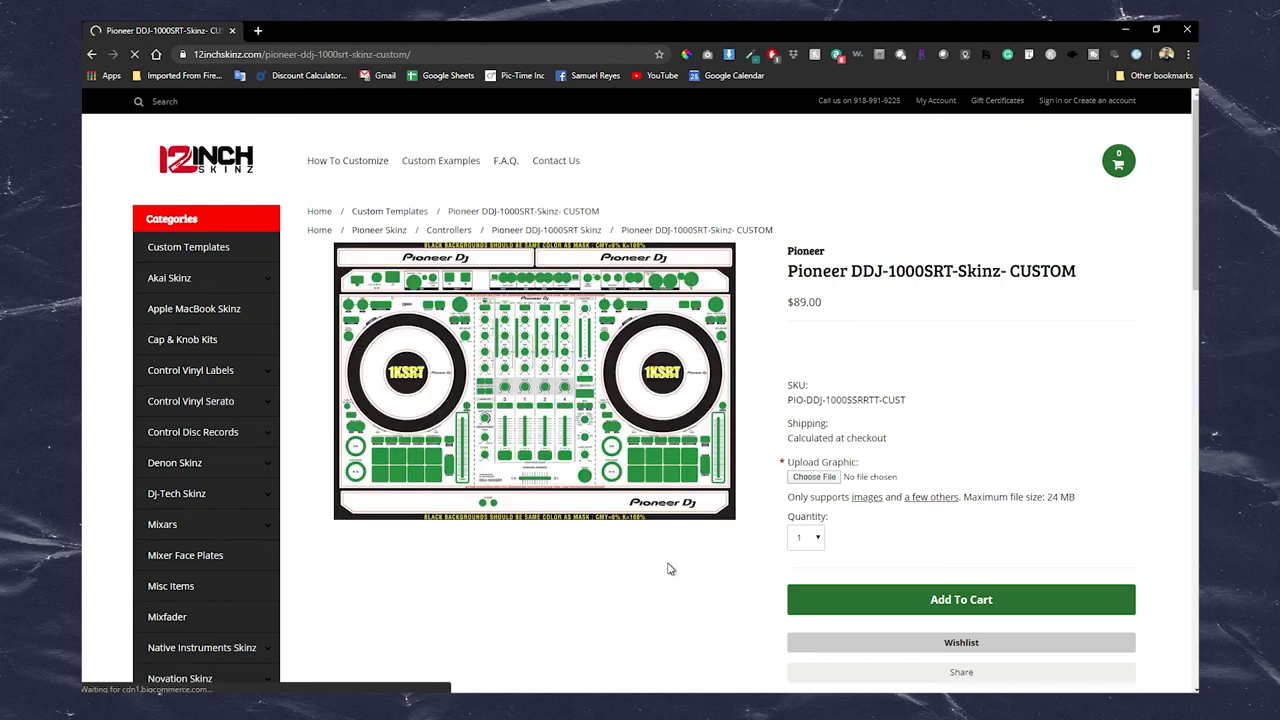
- Download the DDJ-1000SRT Photoshop template from the product description
scroll(668, 572, "down", 4)
scroll(670, 568, "down", 2)
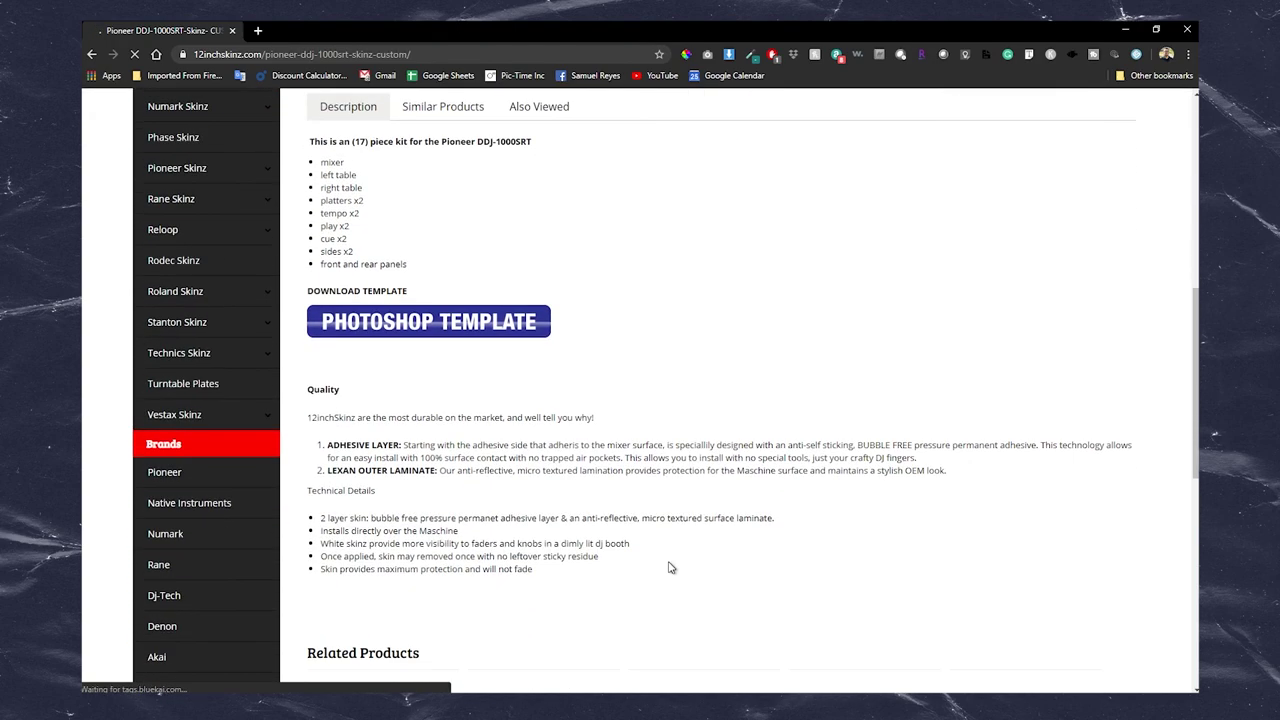
scroll(400, 416, "up", 1)
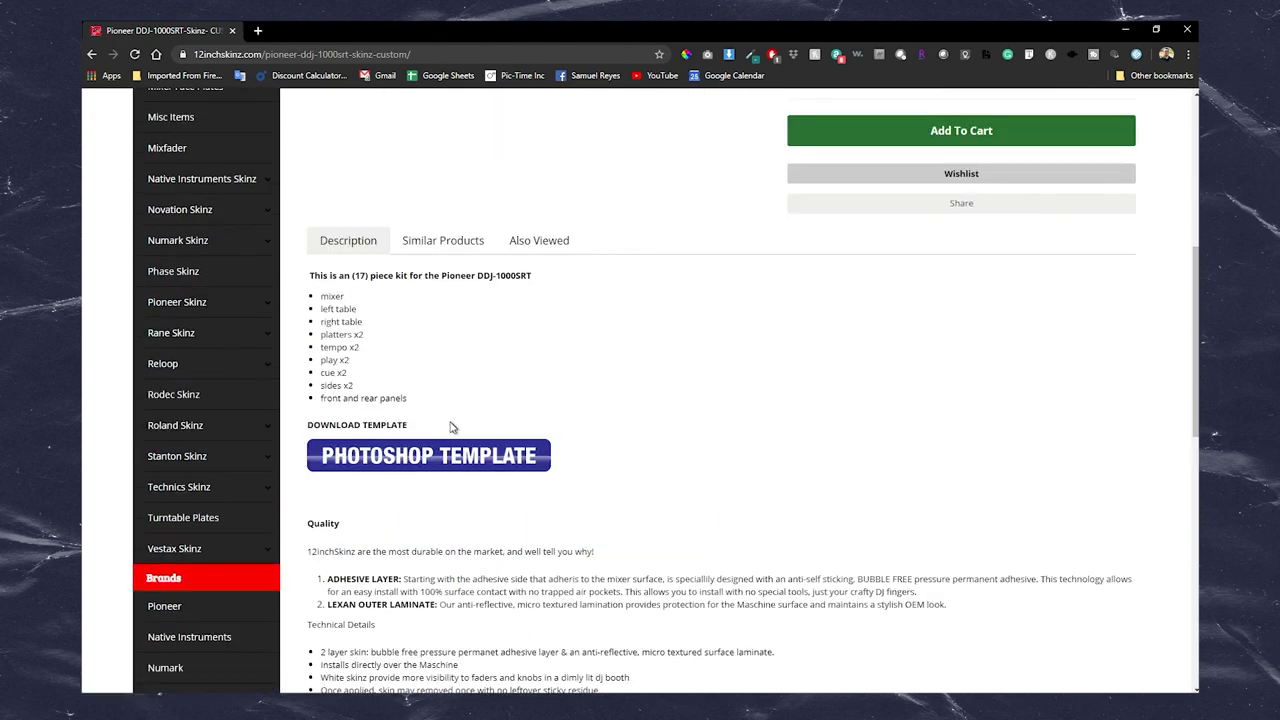
scroll(436, 541, "down", 2)
scroll(436, 541, "up", 2)
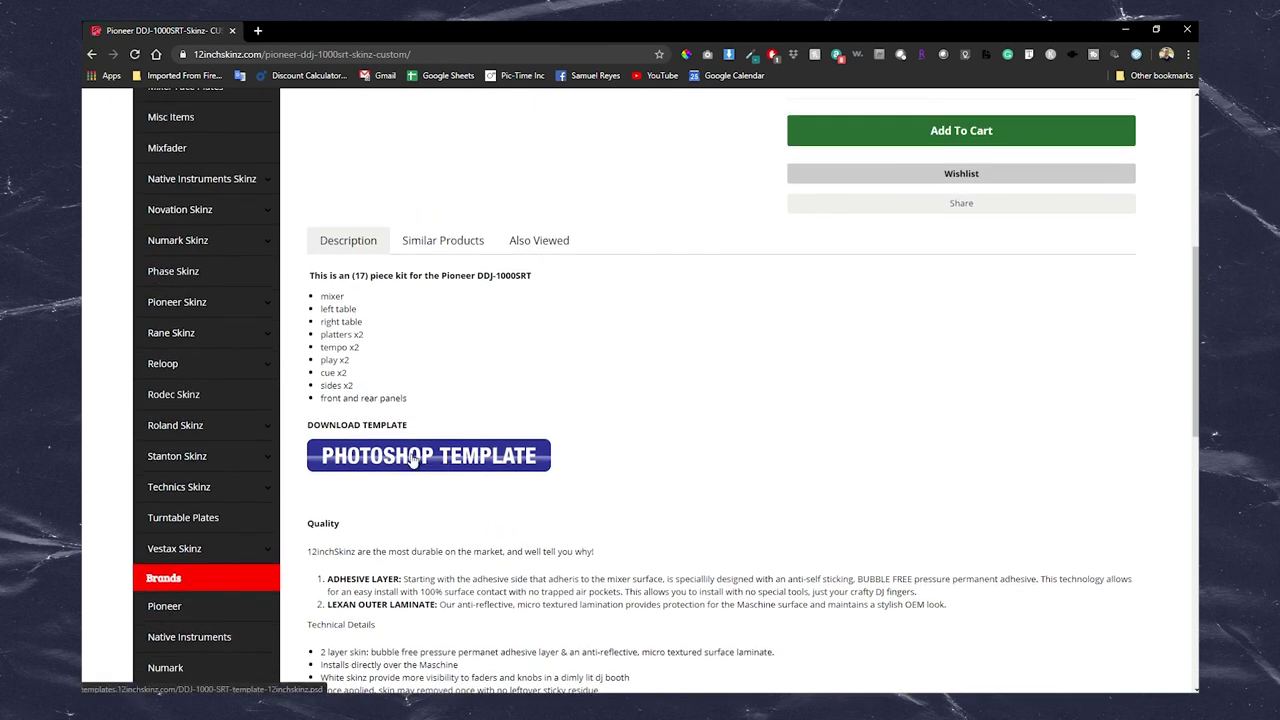
left_click(412, 458)
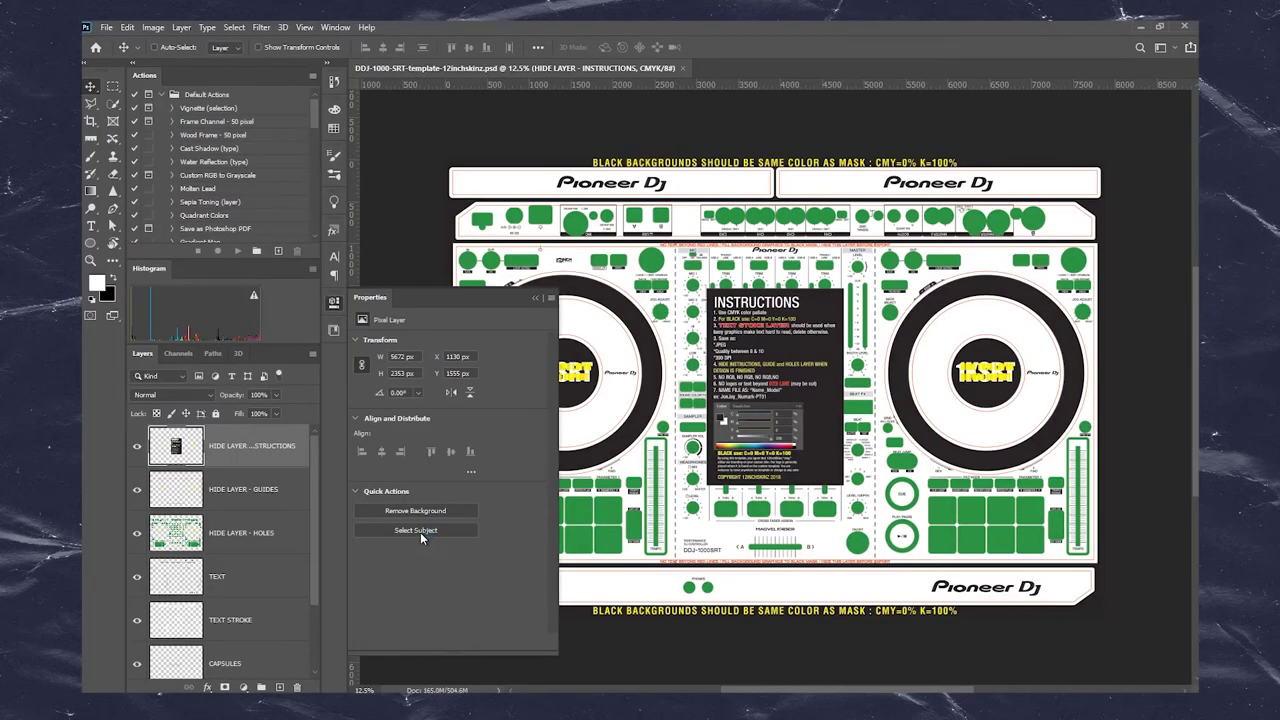
- Collapse the Properties panel and fit the DDJ-1000SRT template to the window, checking the instructions box
left_click(334, 303)
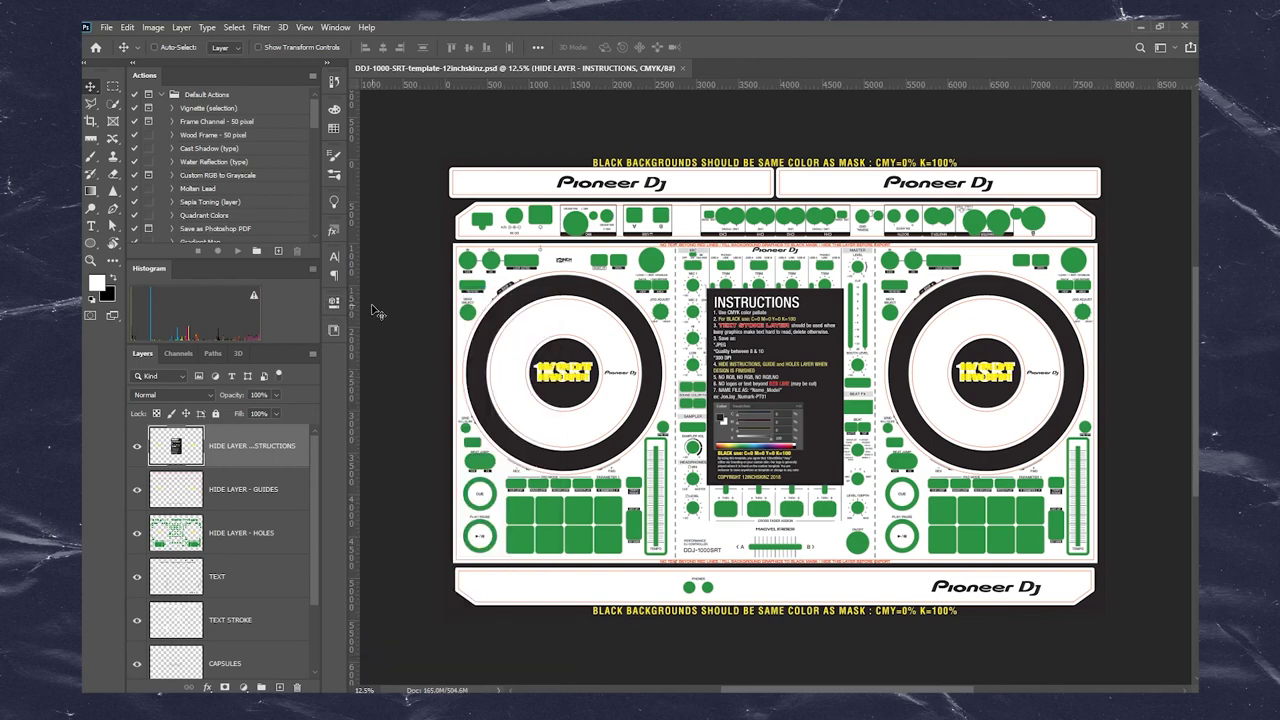
key("ctrl+0")
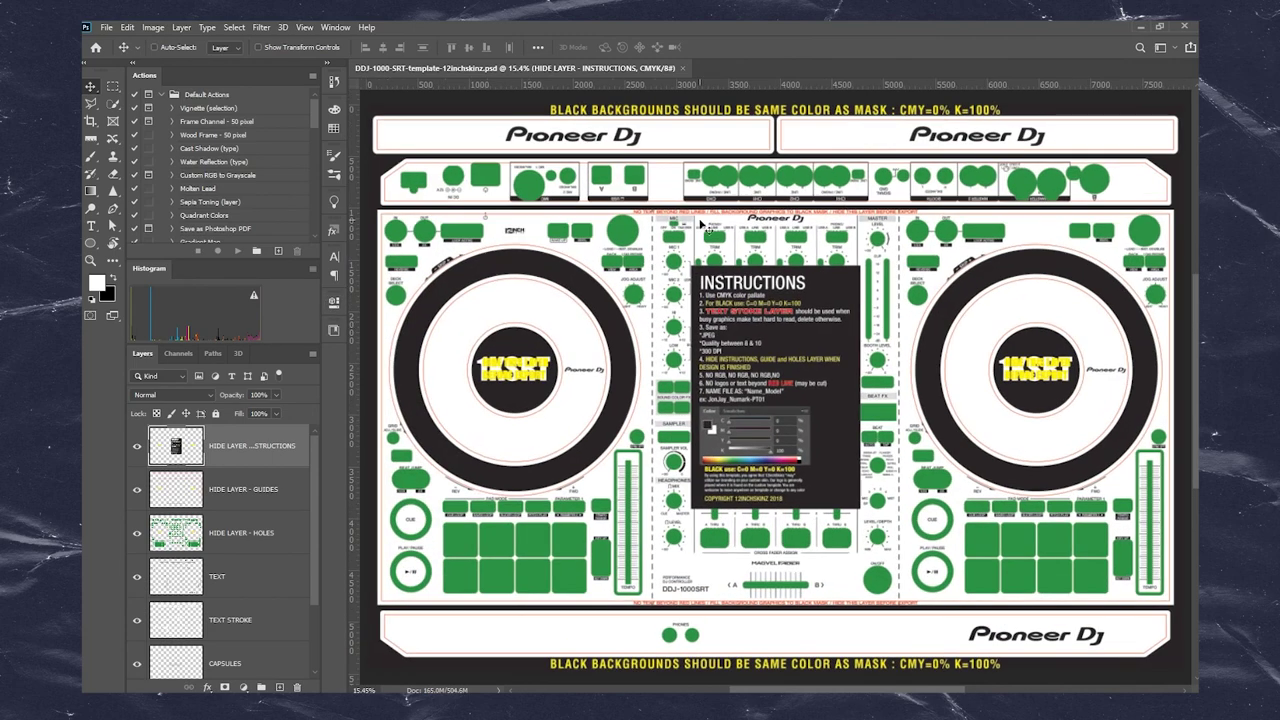
key("z")
mouse_move(787, 335)
left_mouse_down()
mouse_move(815, 377)
mouse_move(793, 327)
left_mouse_up()
key("v")
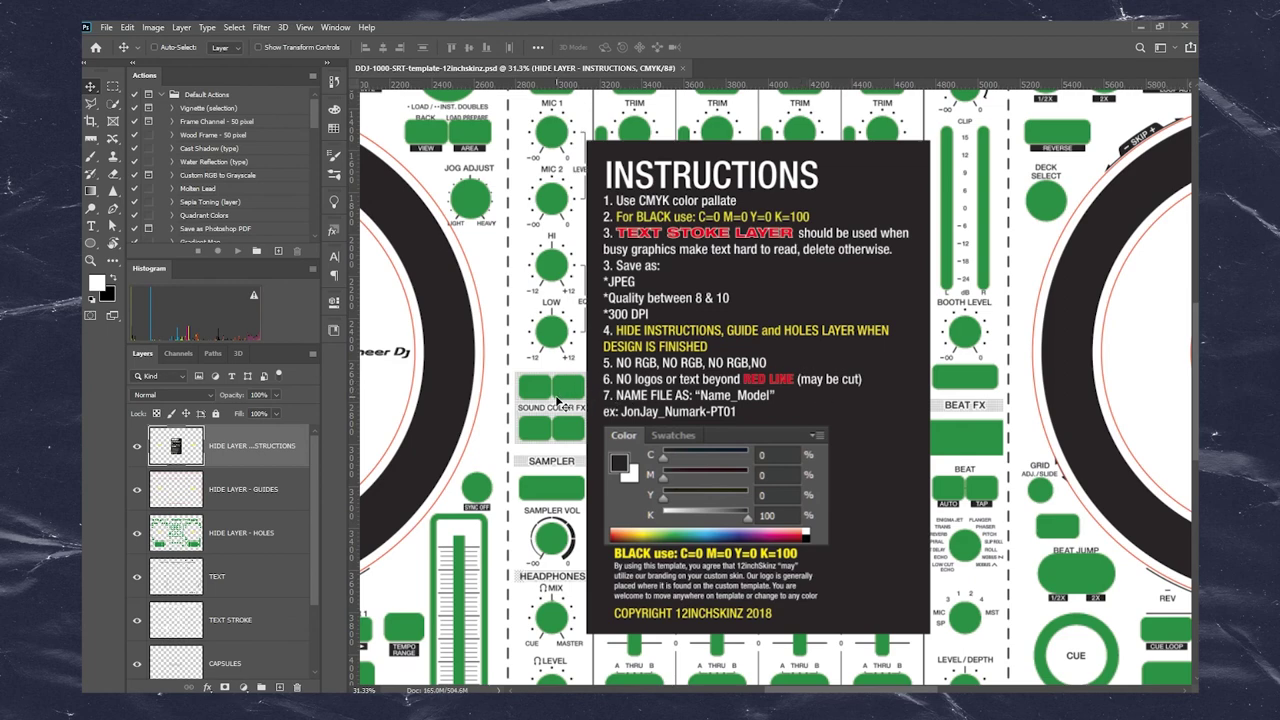
key("ctrl+0")
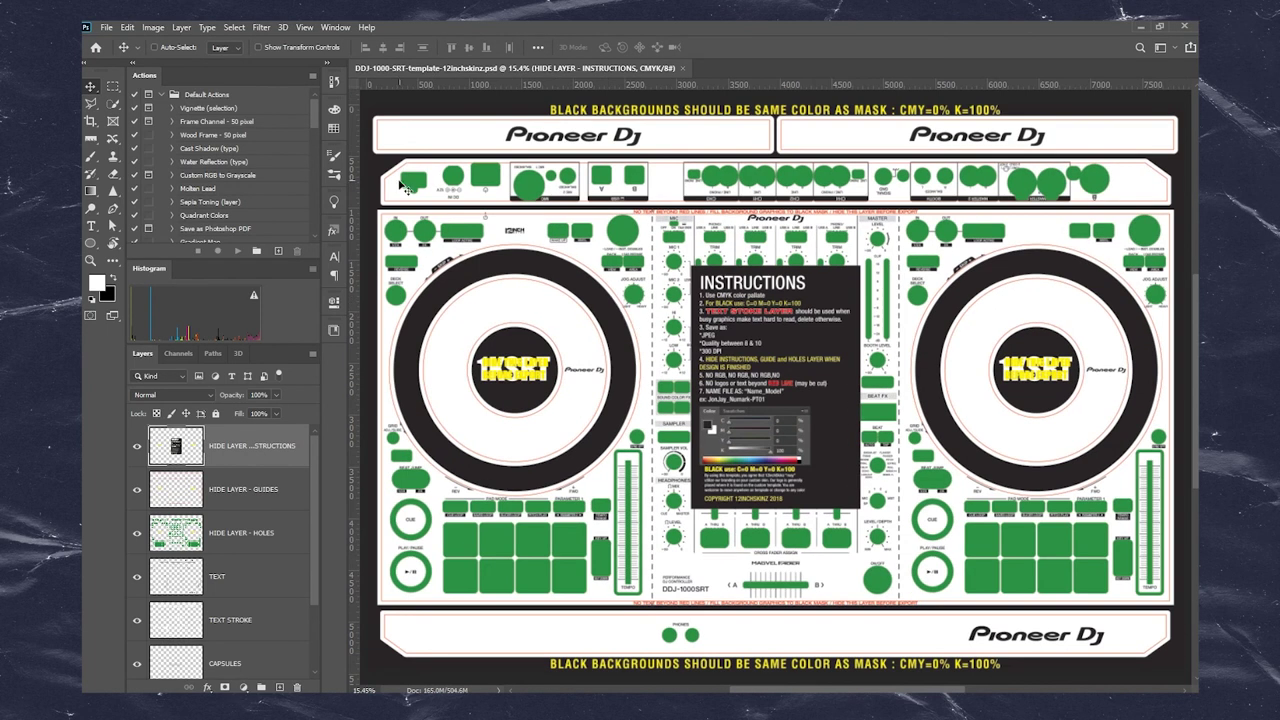
- Zoom in on the left deck's IN/OUT area and scroll across the template
left_click_drag(383, 230, 467, 289)
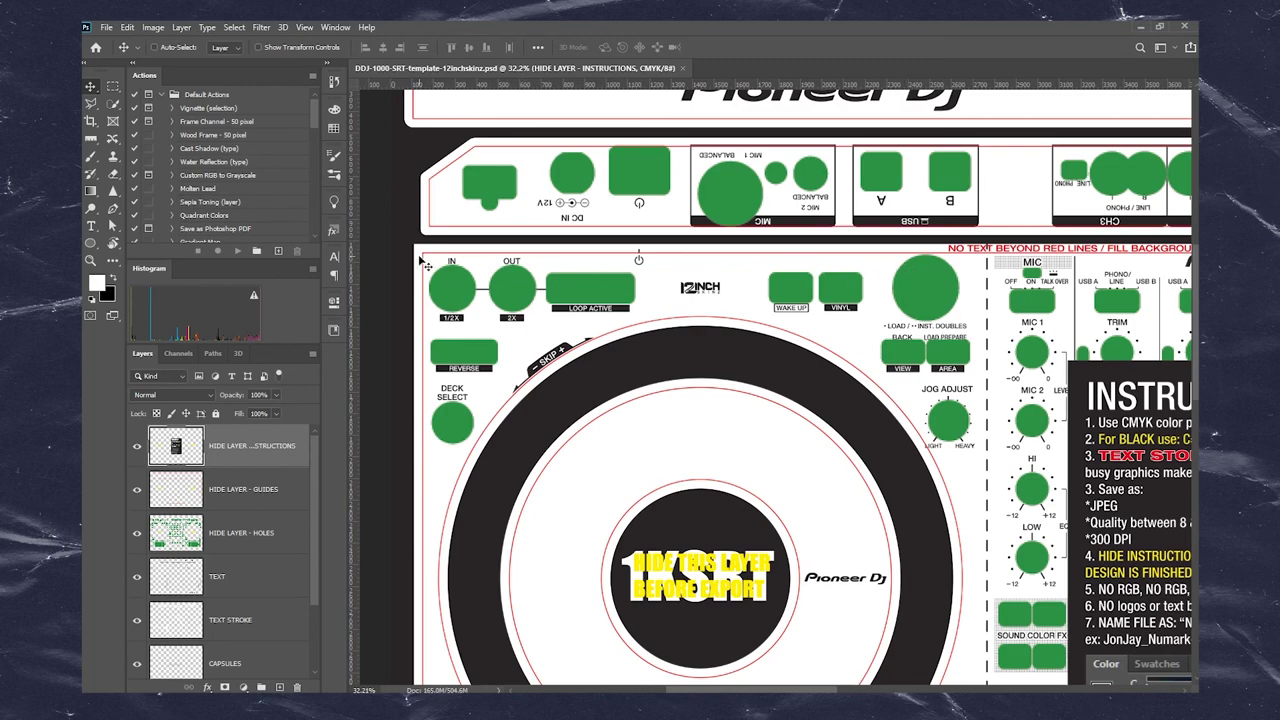
scroll(460, 315, "down", 2)
scroll(463, 316, "down", 2)
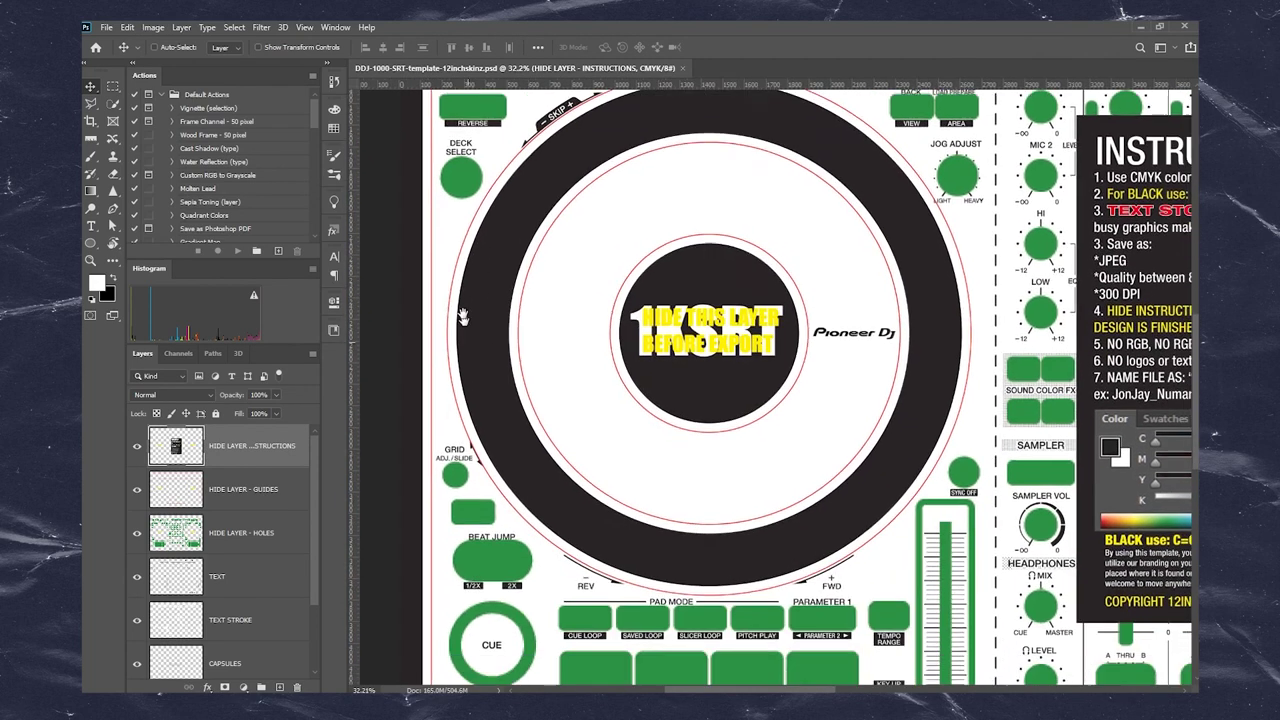
scroll(462, 320, "down", 5)
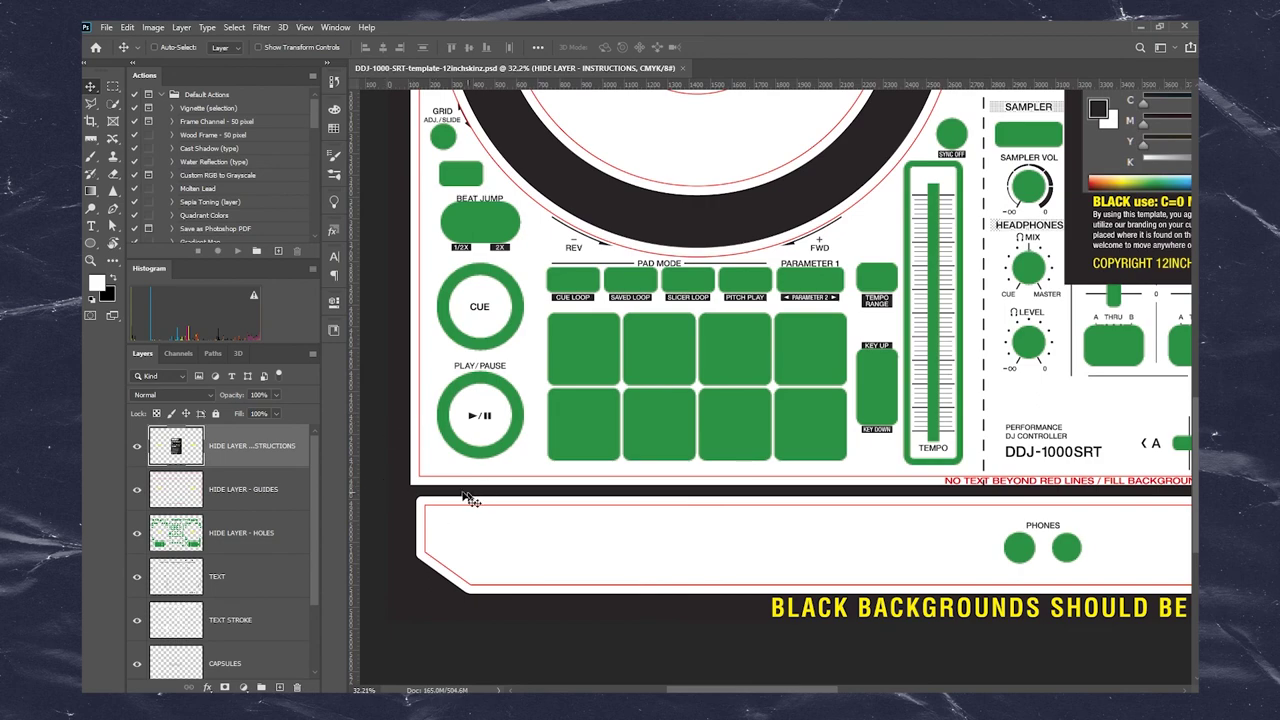
scroll(850, 505, "right", 4)
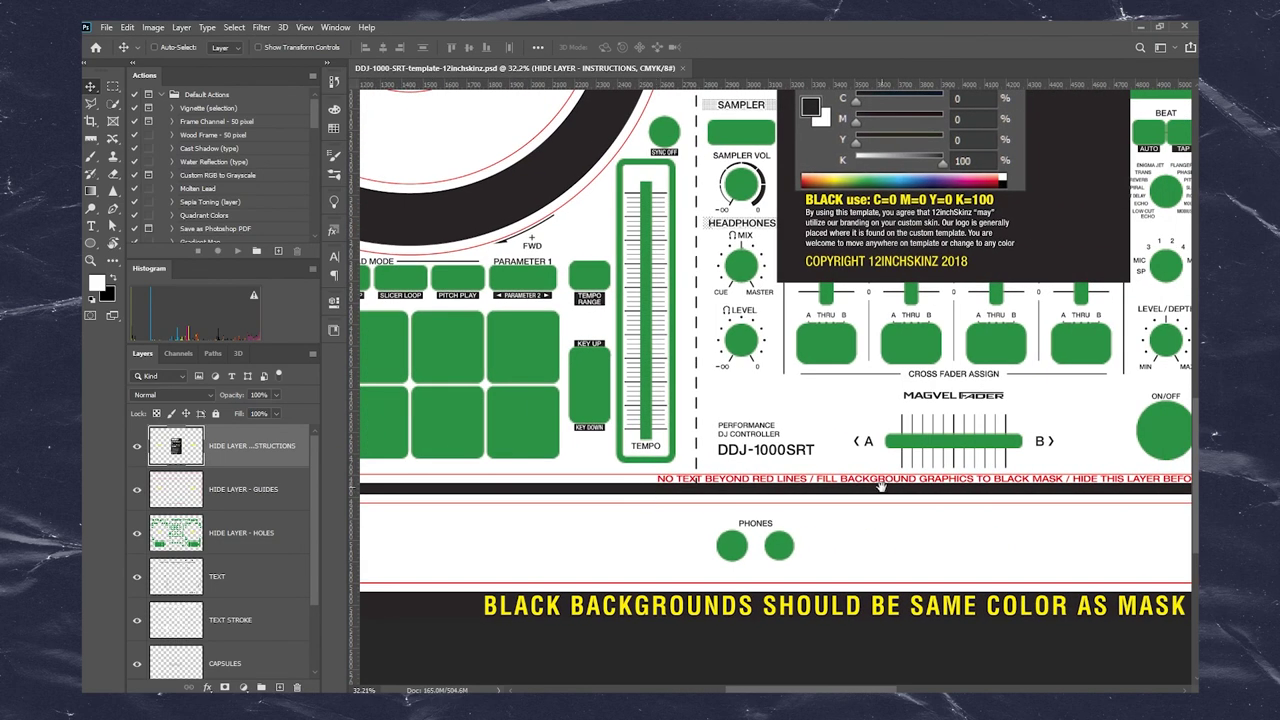
scroll(870, 484, "right", 5)
scroll(690, 476, "right", 1)
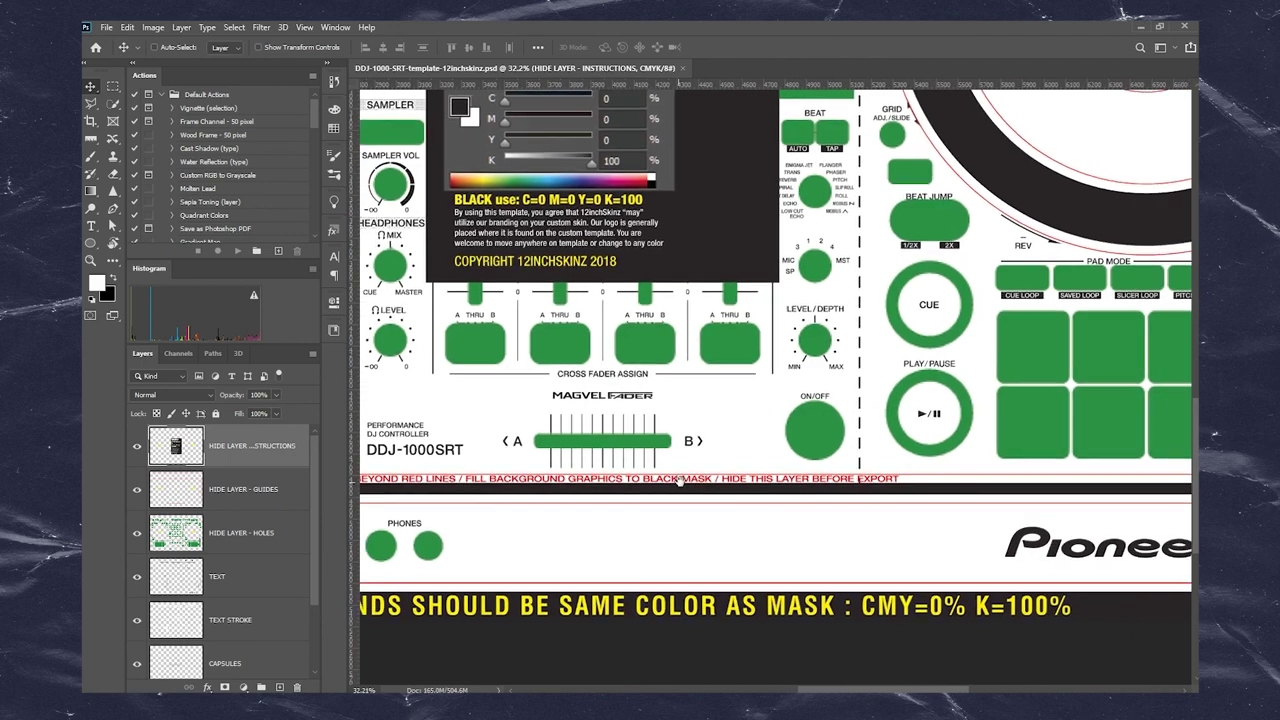
scroll(797, 440, "right", 4)
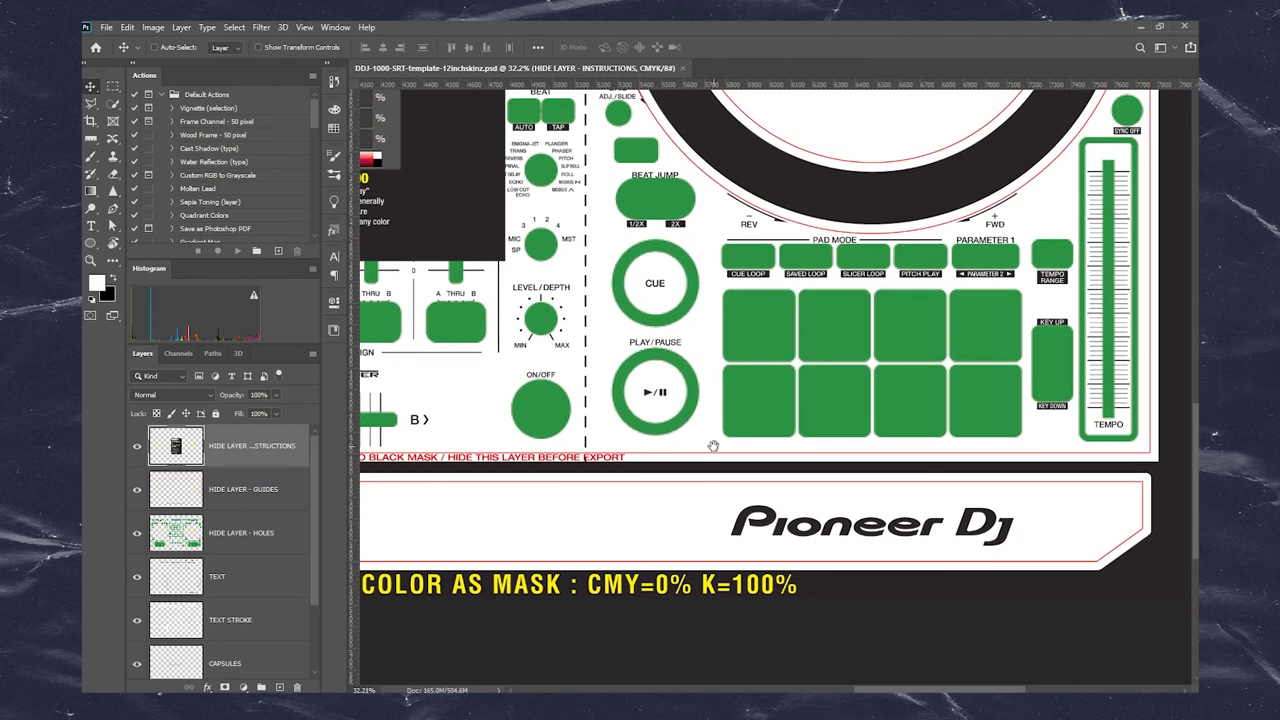
scroll(971, 366, "right", 3)
- Pan over the INSTRUCTIONS text covering CMYK, K=100 black and 300 DPI JPEG export
scroll(940, 508, "up", 2)
scroll(948, 360, "up", 3)
scroll(948, 360, "up", 2)
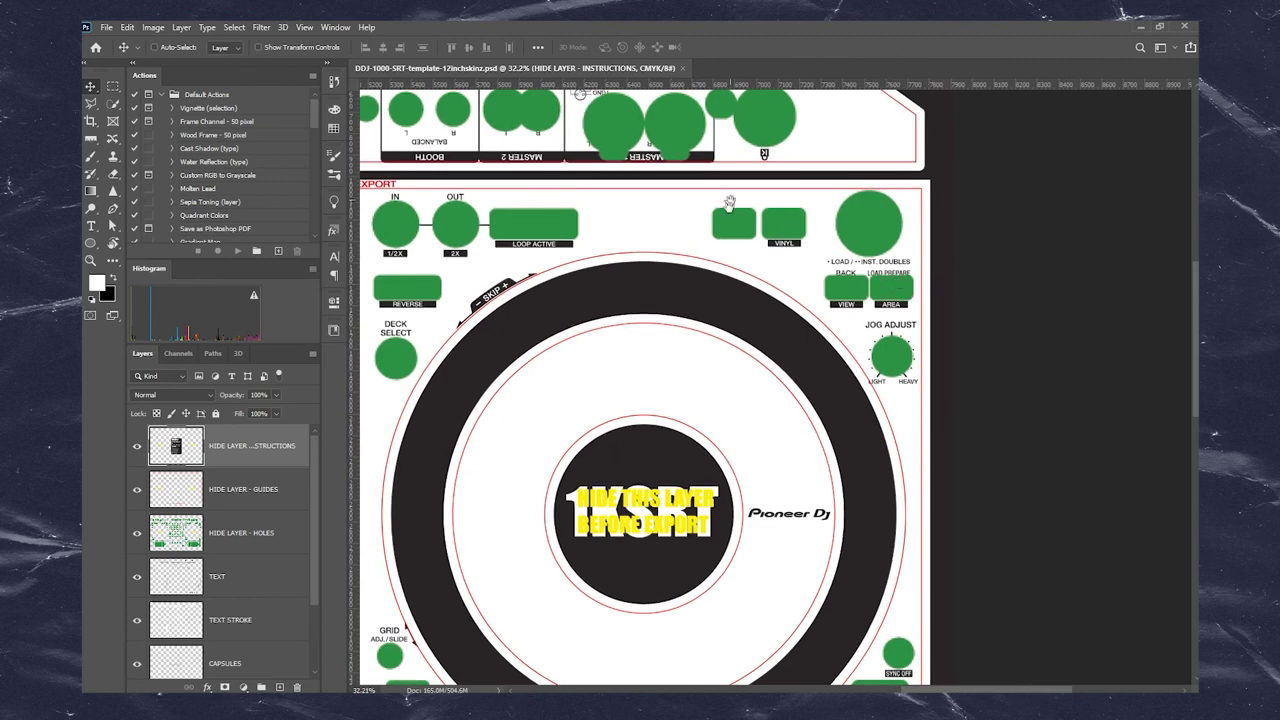
scroll(743, 333, "up", 2)
scroll(870, 345, "up", 1)
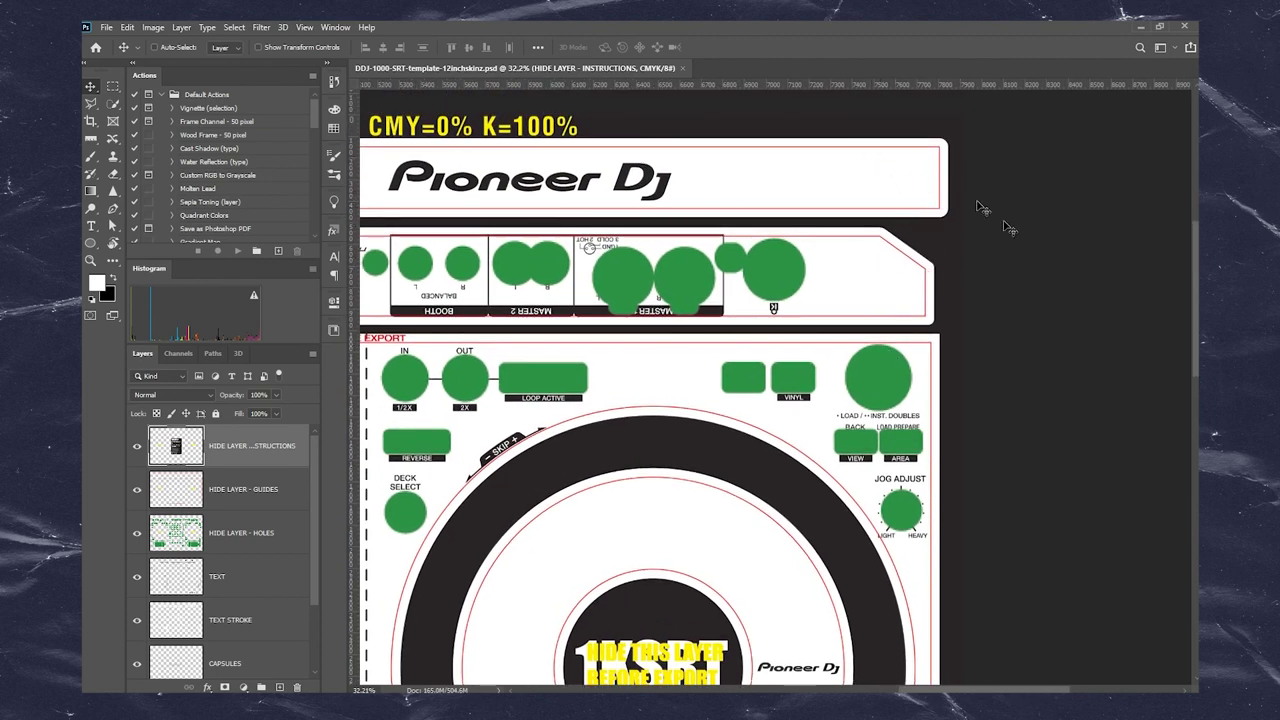
scroll(790, 330, "left", 6)
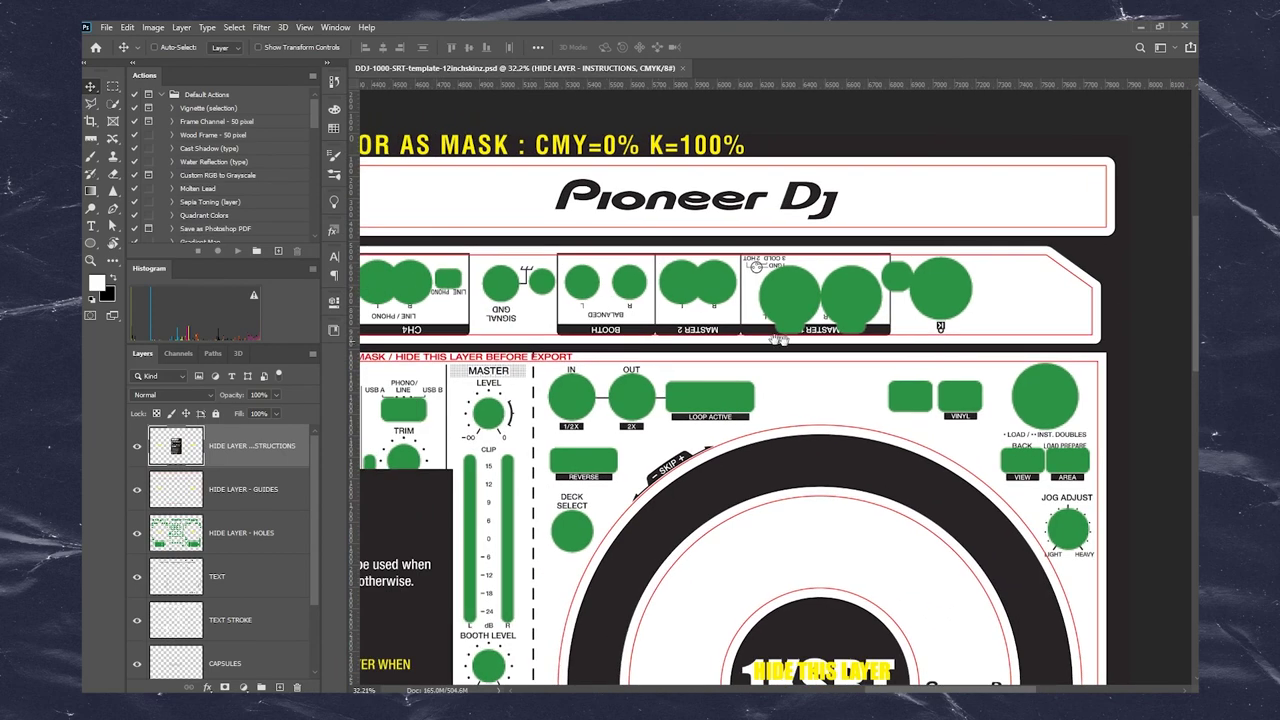
scroll(786, 360, "down", 8)
scroll(786, 360, "left", 5)
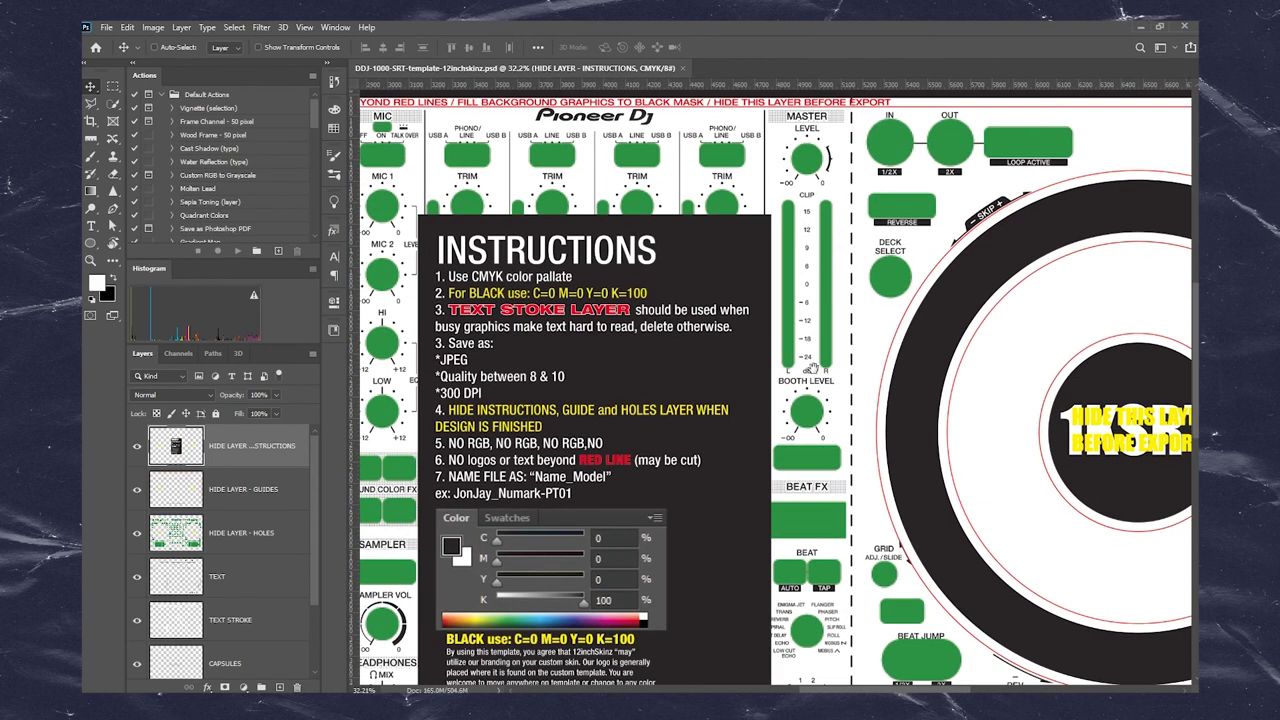
left_click_drag(786, 403, 789, 365)
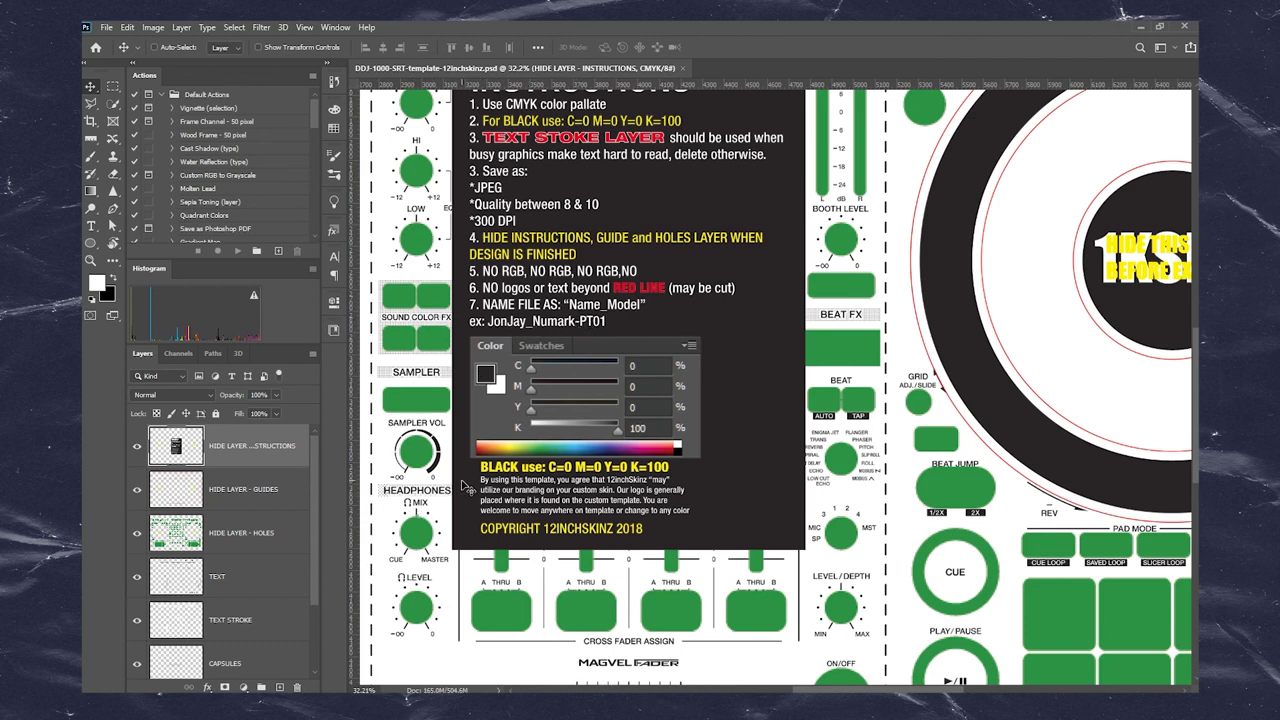
- Set the foreground colour to black with K=100 in the Color Picker
left_click_drag(582, 438, 622, 364)
left_click_drag(733, 404, 807, 410)
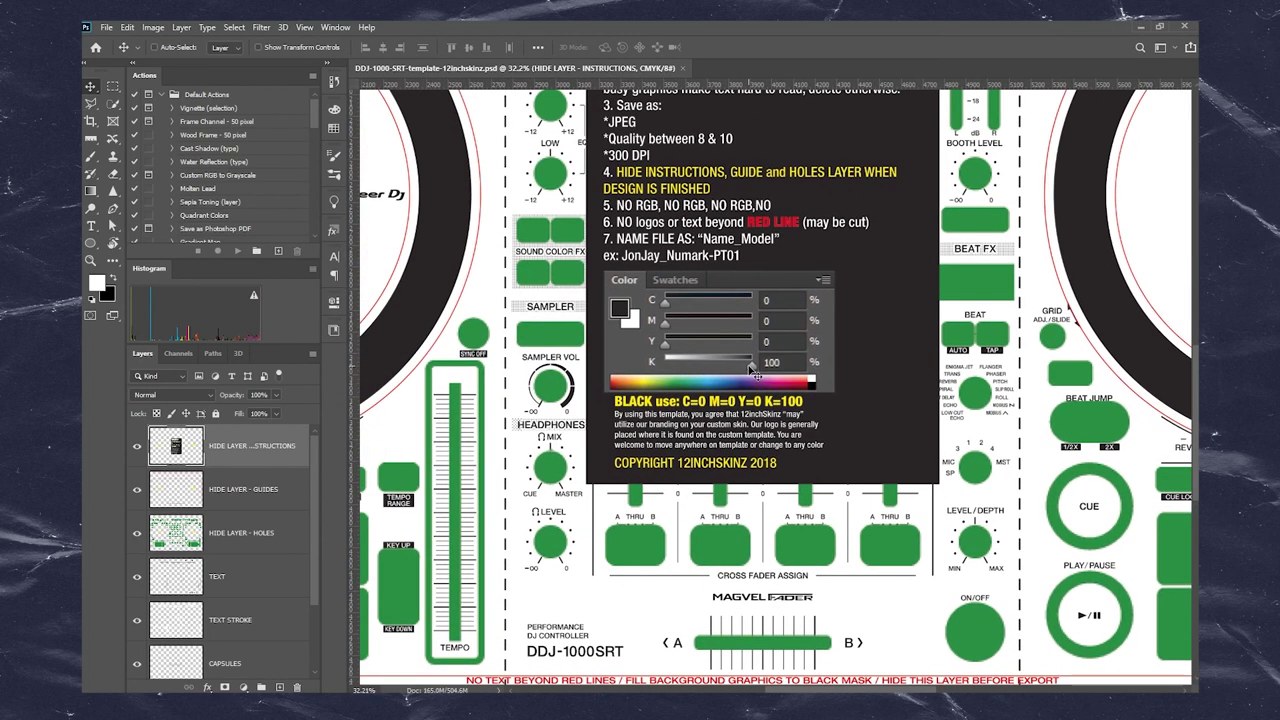
left_click(96, 283)
left_click_drag(300, 115, 415, 287)
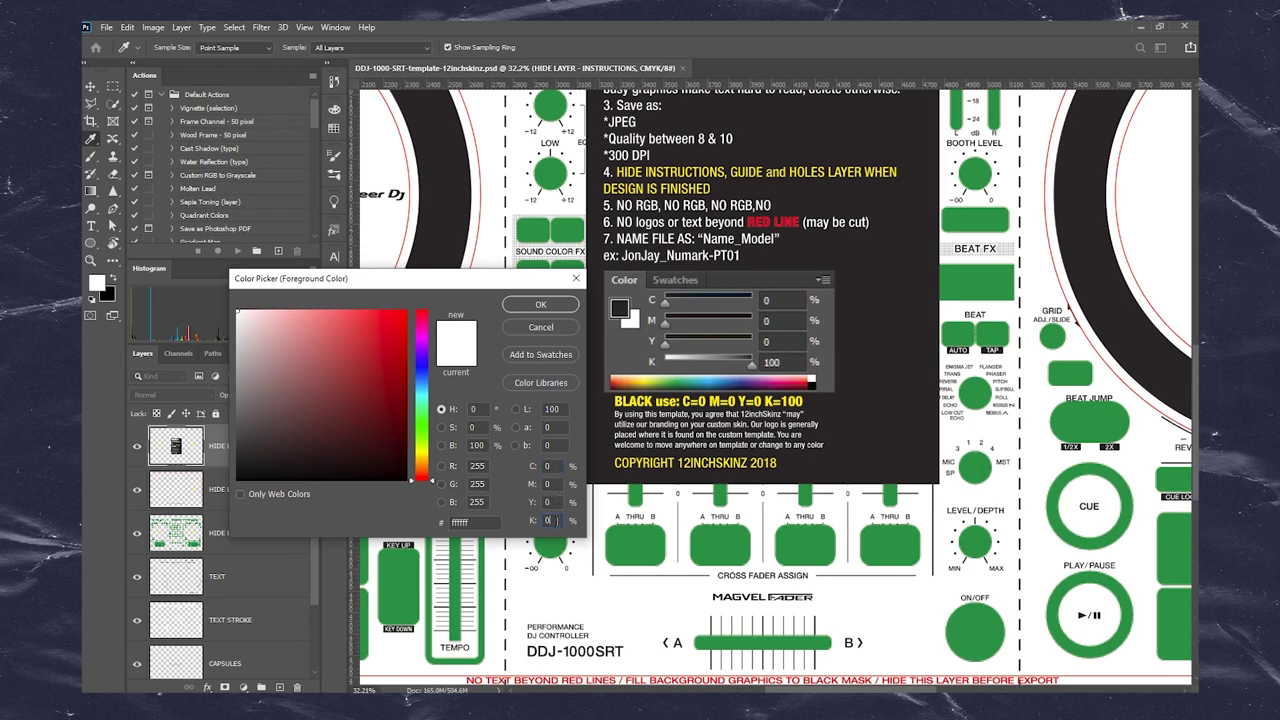
type("100")
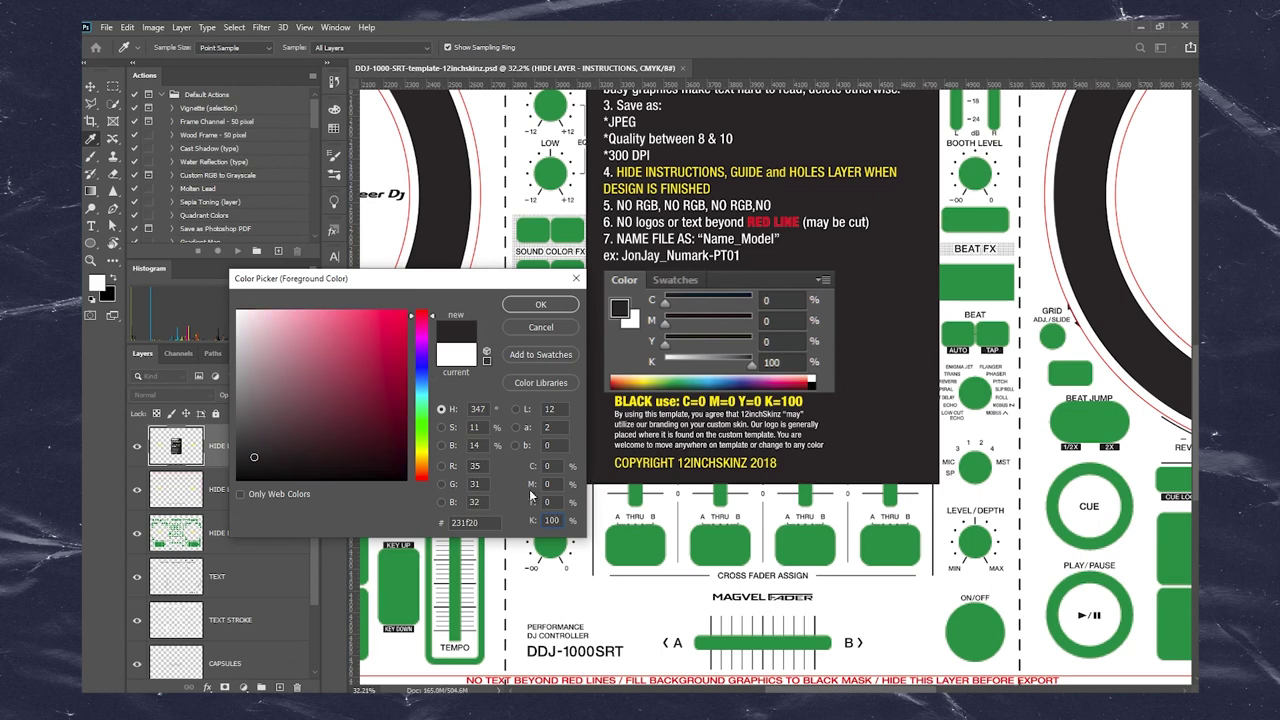
left_click(541, 305)
key("v")
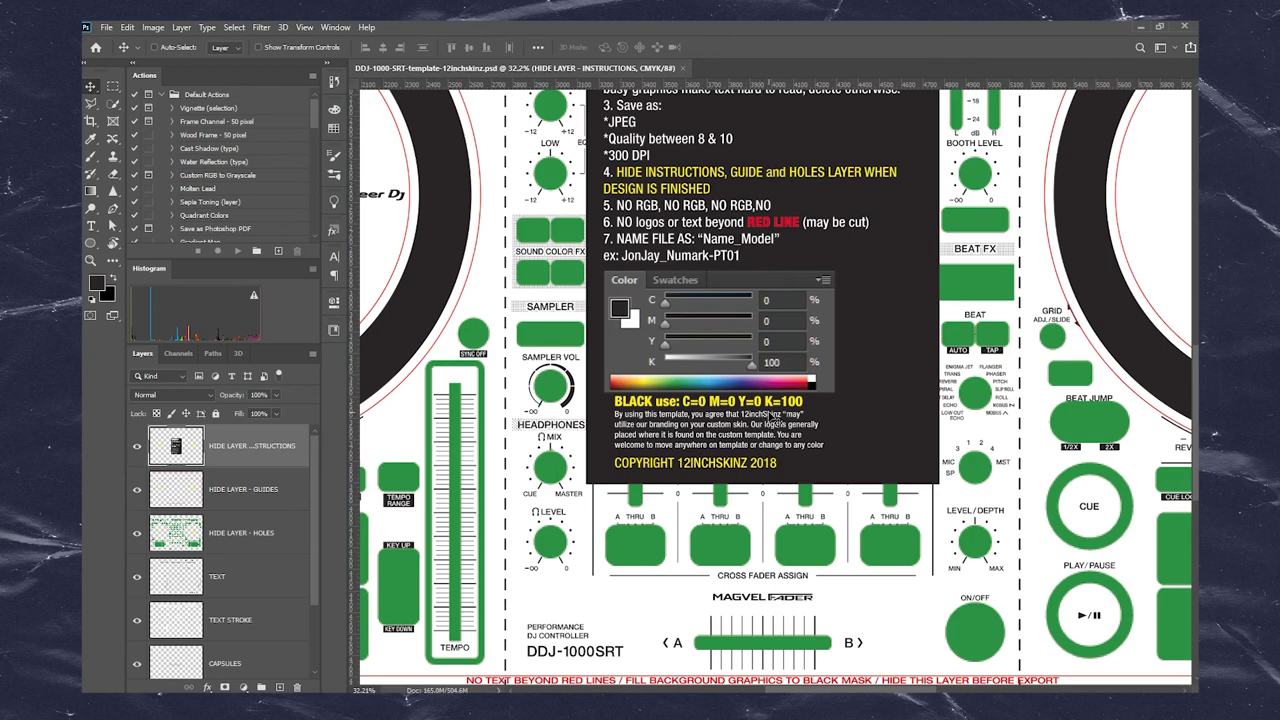
scroll(740, 435, "down", 3)
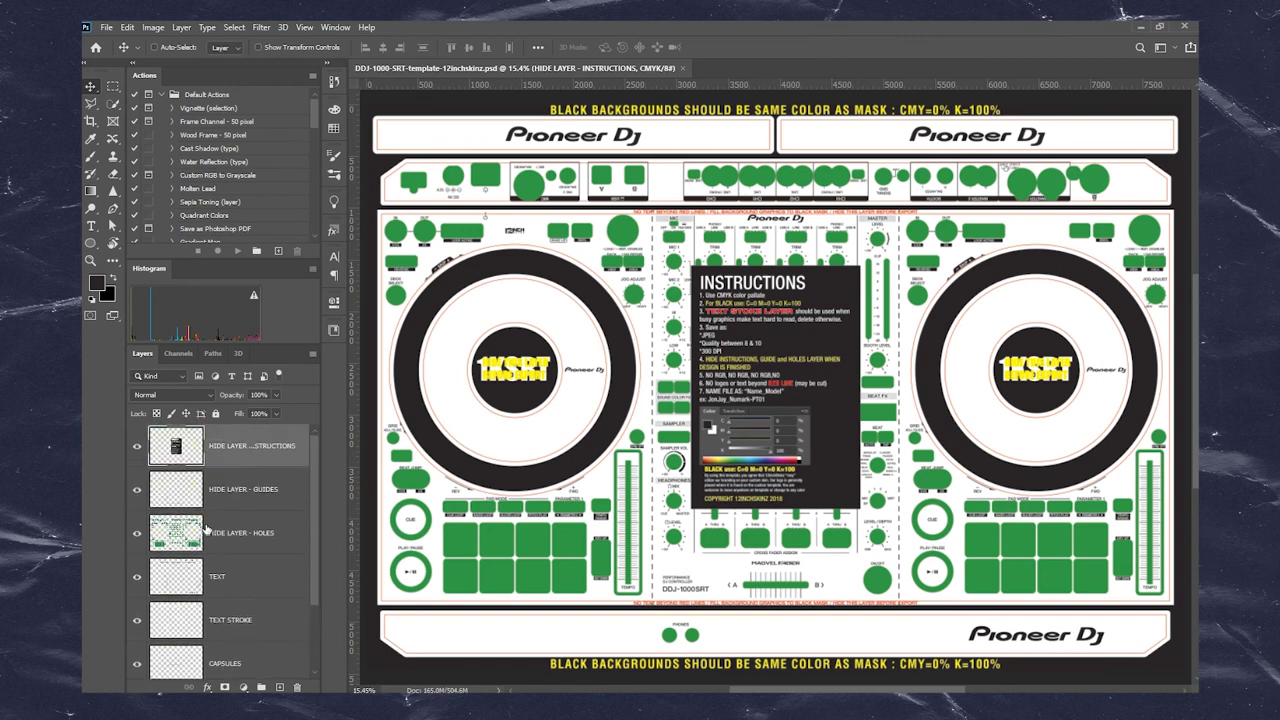
- Hide the INSTRUCTIONS layer and, after comparing, the red GUIDES layer
left_click(137, 446)
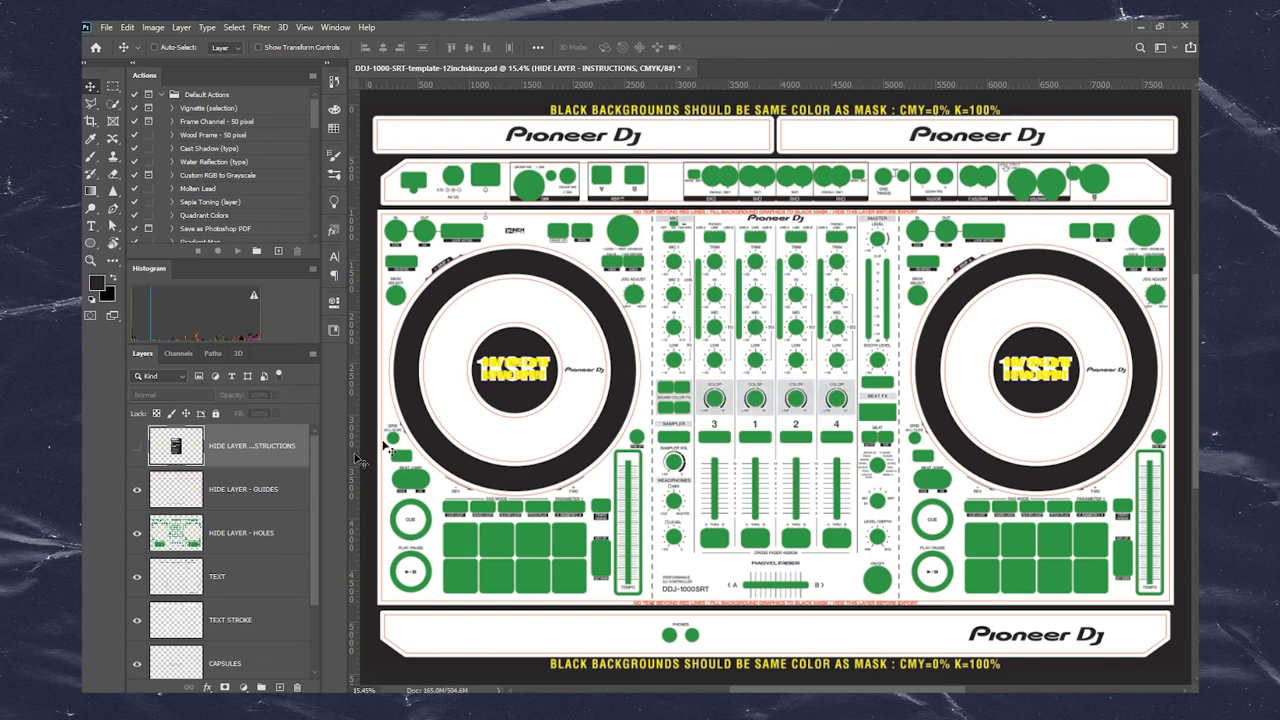
left_click(241, 492)
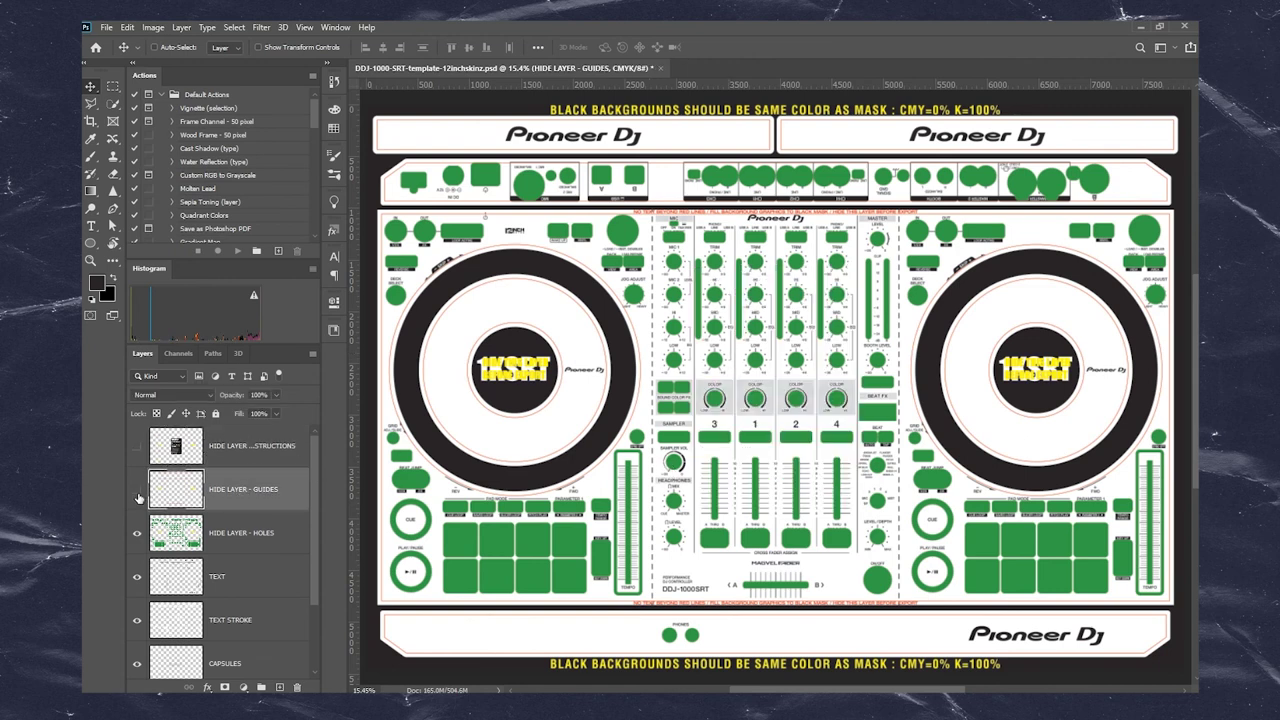
left_click(138, 491)
left_click(138, 491)
left_click(138, 491)
left_click(138, 491)
left_click(138, 491)
left_click(138, 491)
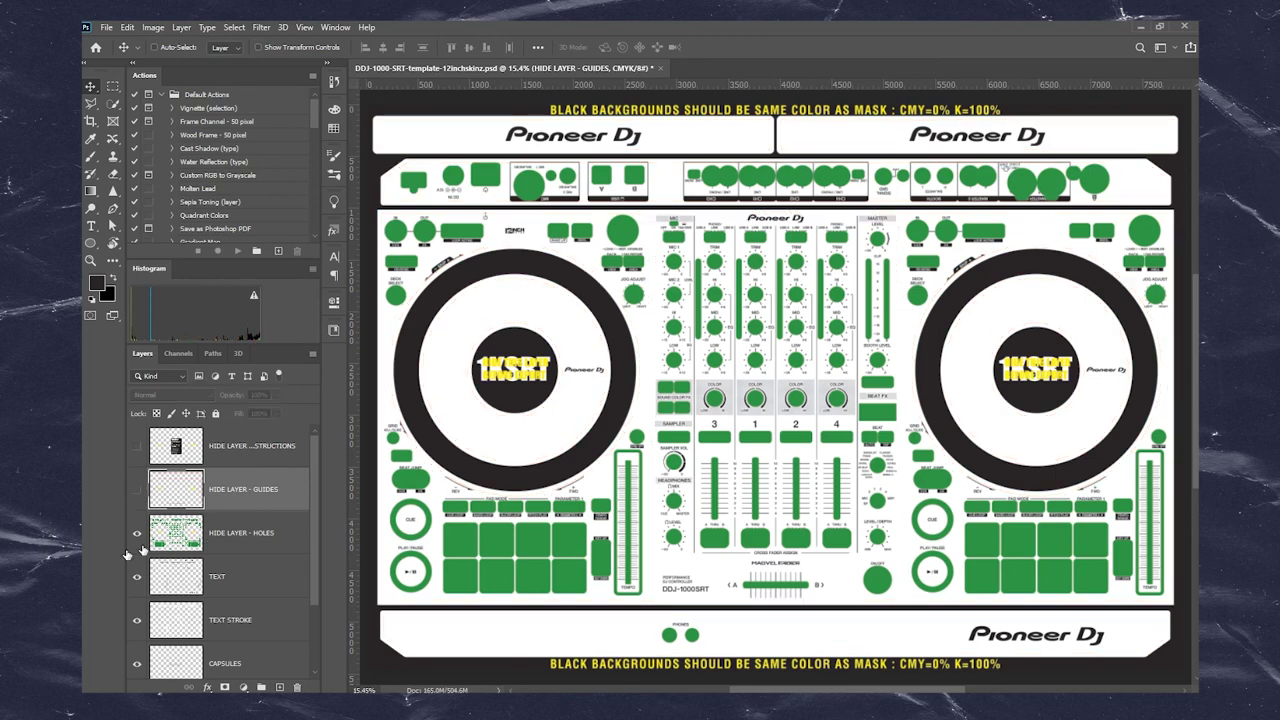
- Hide the green HOLES layer after comparing, and toggle the TEXT labels
left_click(249, 543)
left_click(138, 534)
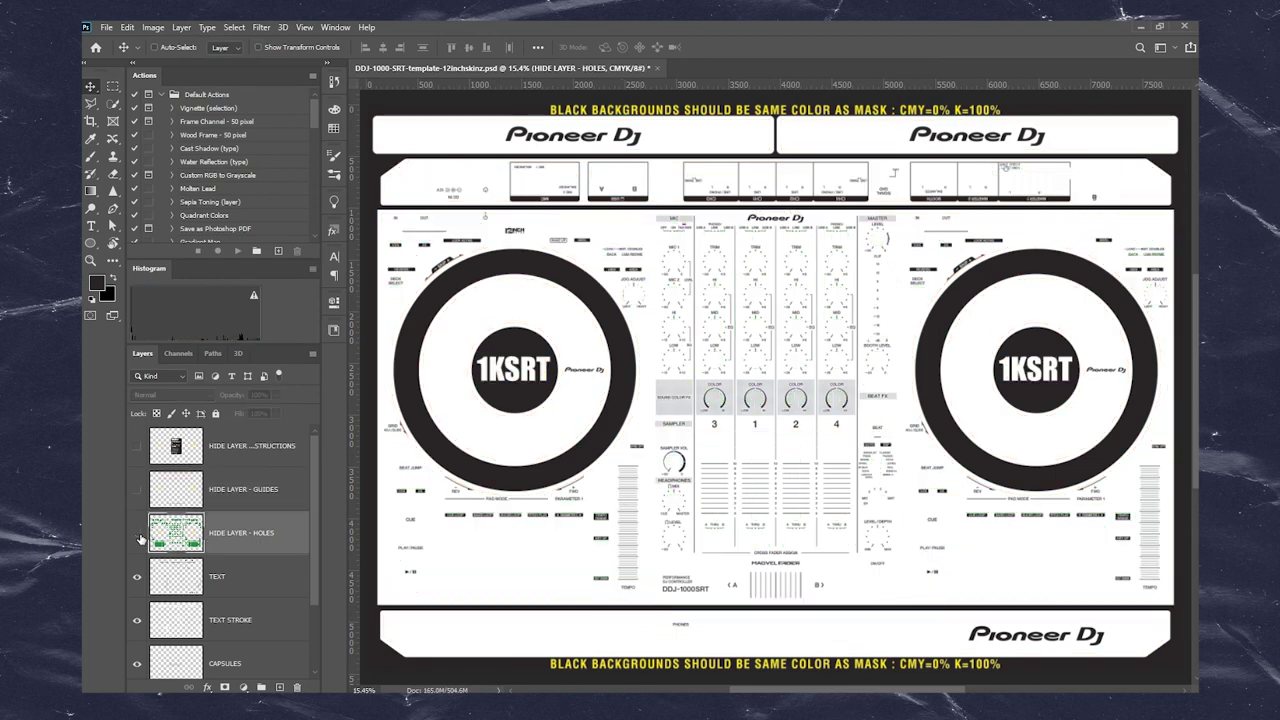
left_click(138, 534)
left_click(138, 534)
left_click(138, 534)
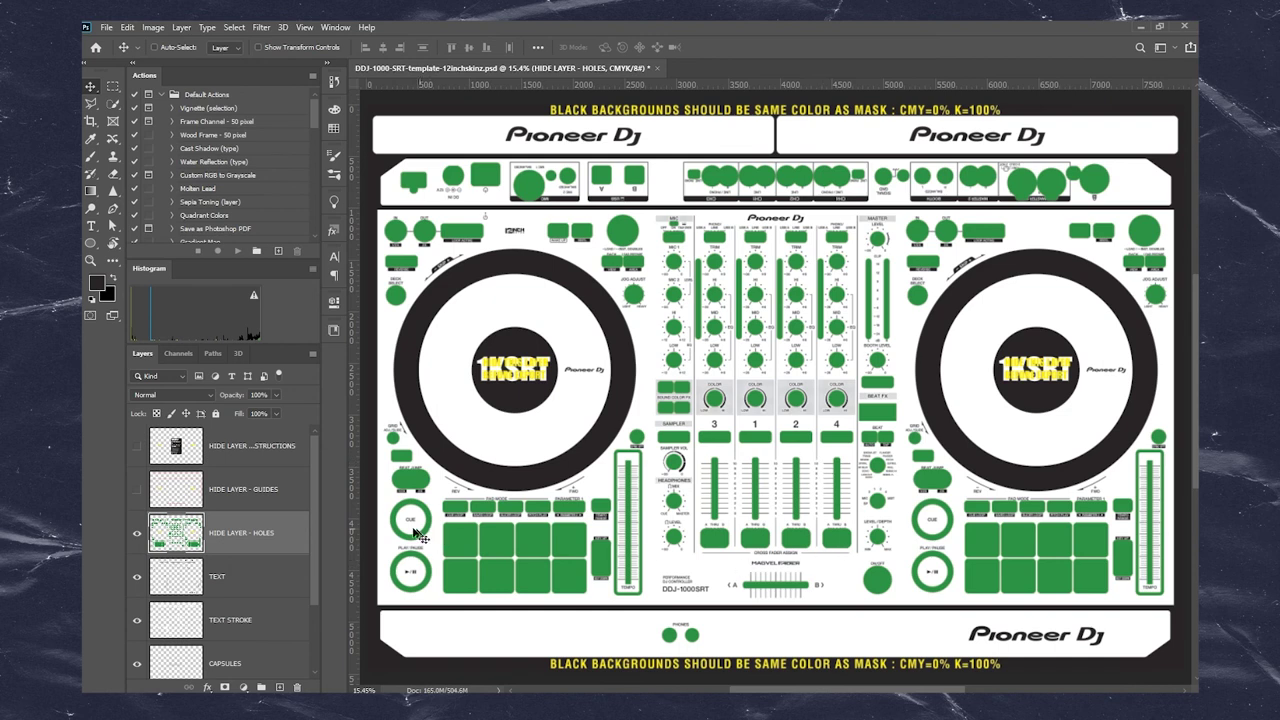
left_click(137, 535)
left_click(137, 578)
left_click(137, 578)
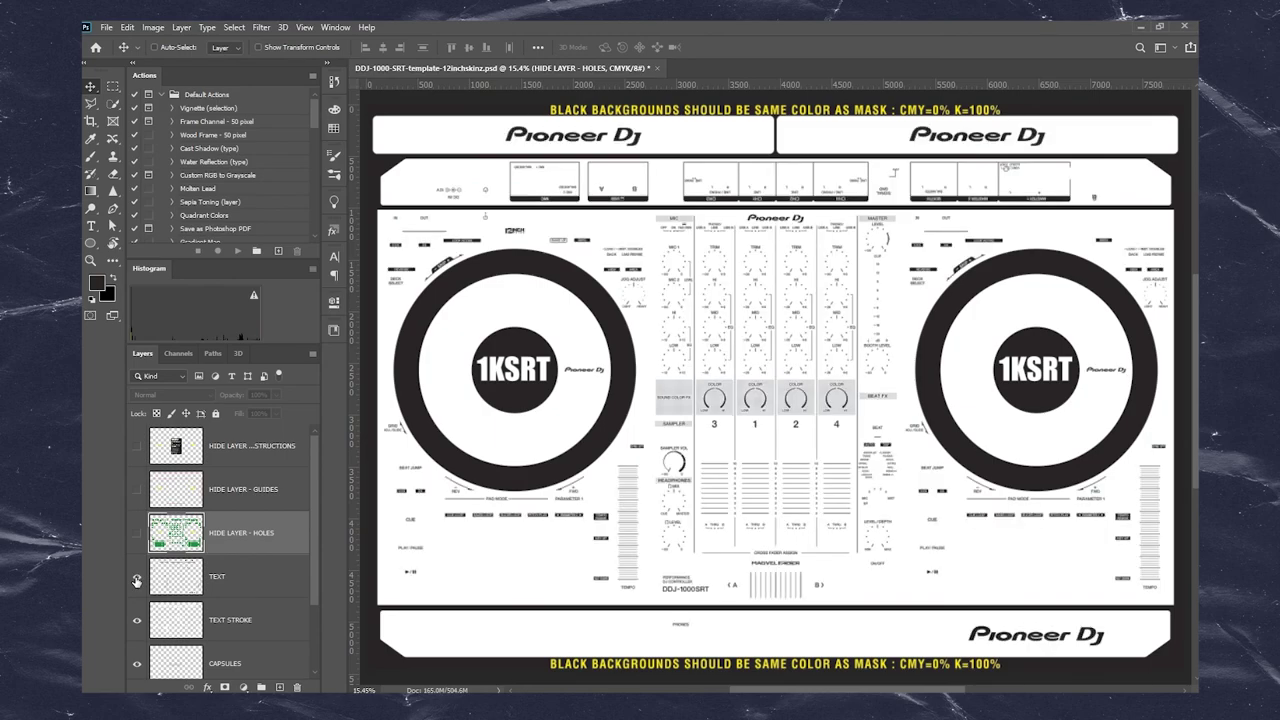
- Zoom in on the COLOR knobs, then hide the TEXT labels and inspect the left 1KSRT platter
key("z")
left_click_drag(795, 400, 860, 400)
key("ctrl+0")
key("v")
scroll(680, 289, "up", 3)
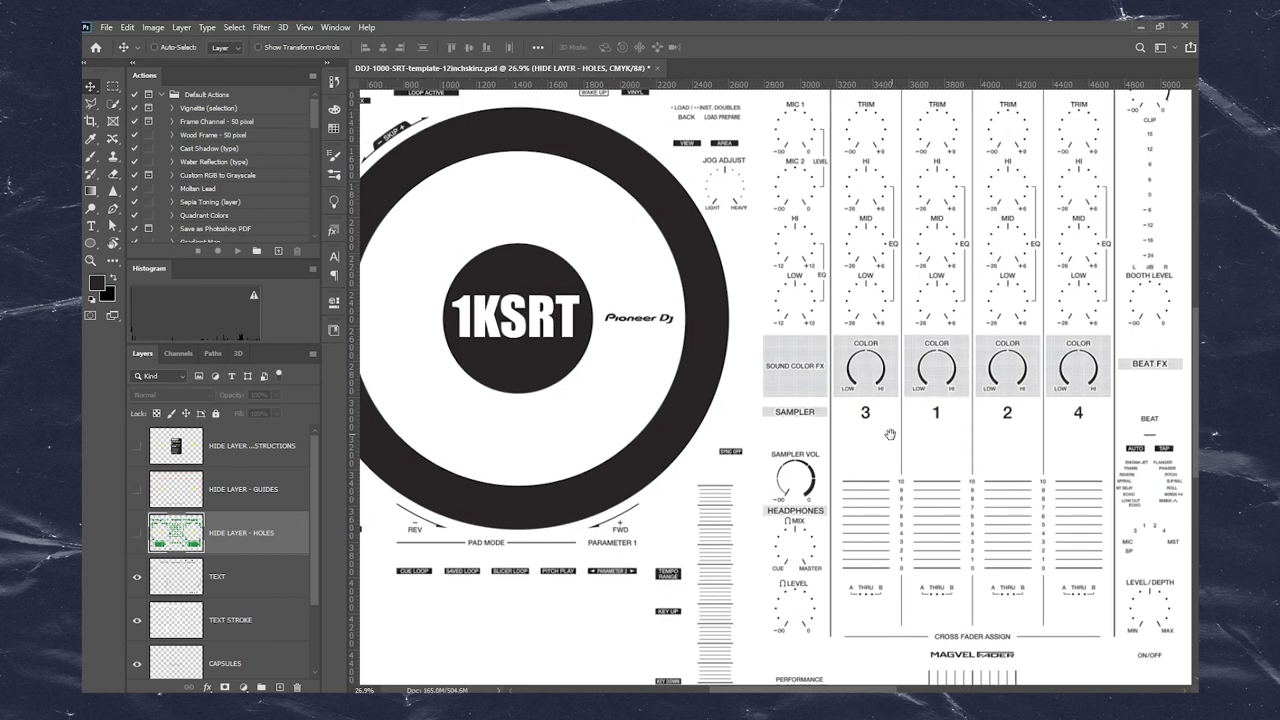
scroll(680, 289, "down", 1)
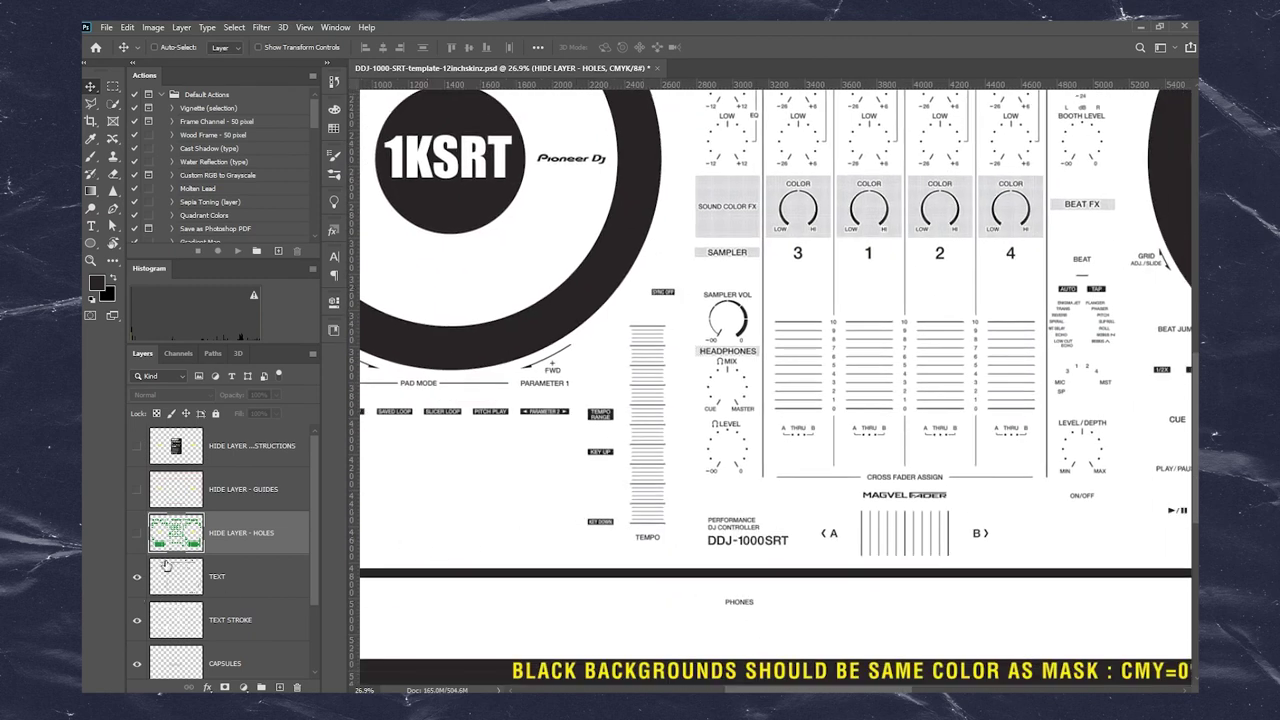
left_click(137, 577)
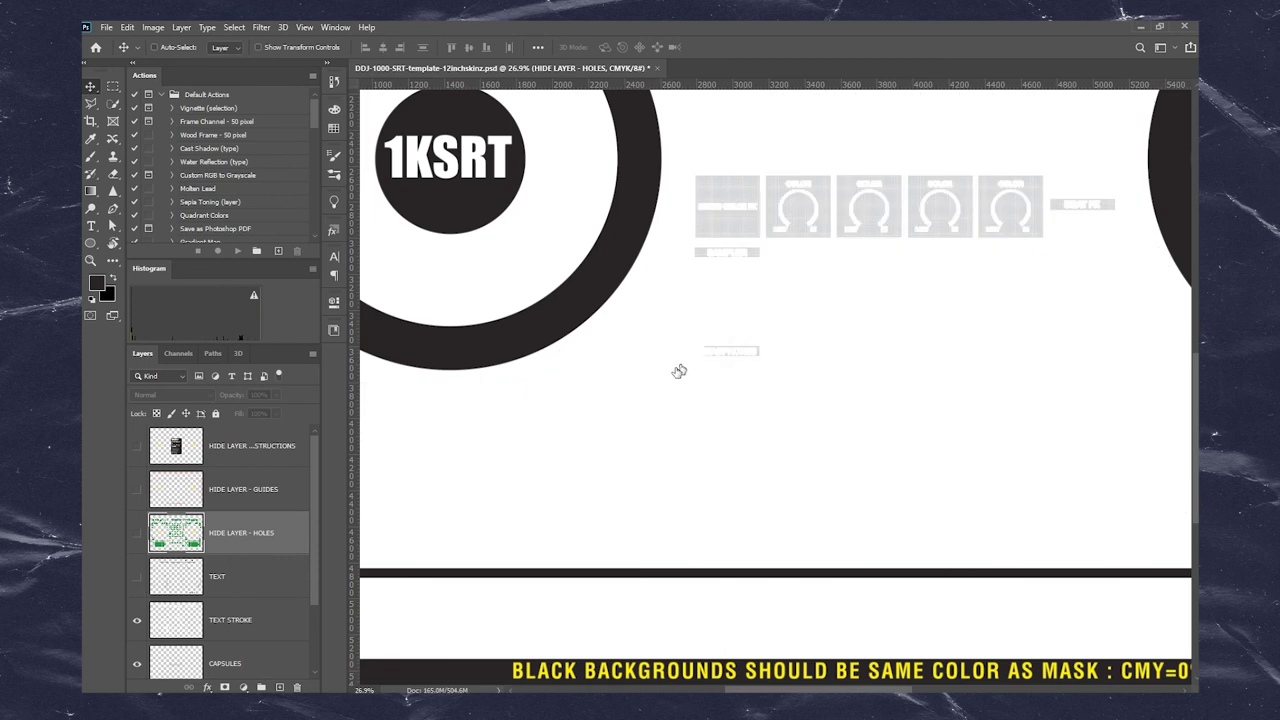
left_click_drag(780, 294, 869, 277)
left_click_drag(817, 314, 610, 251)
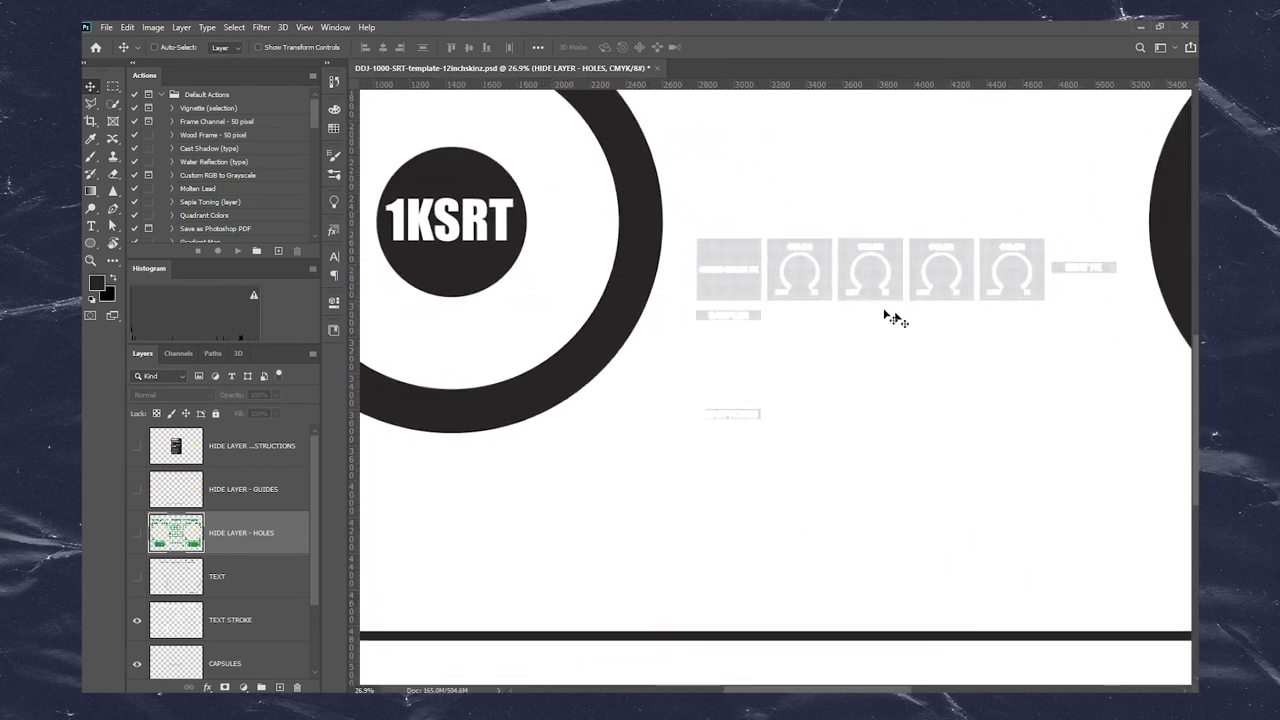
left_click_drag(824, 287, 744, 424)
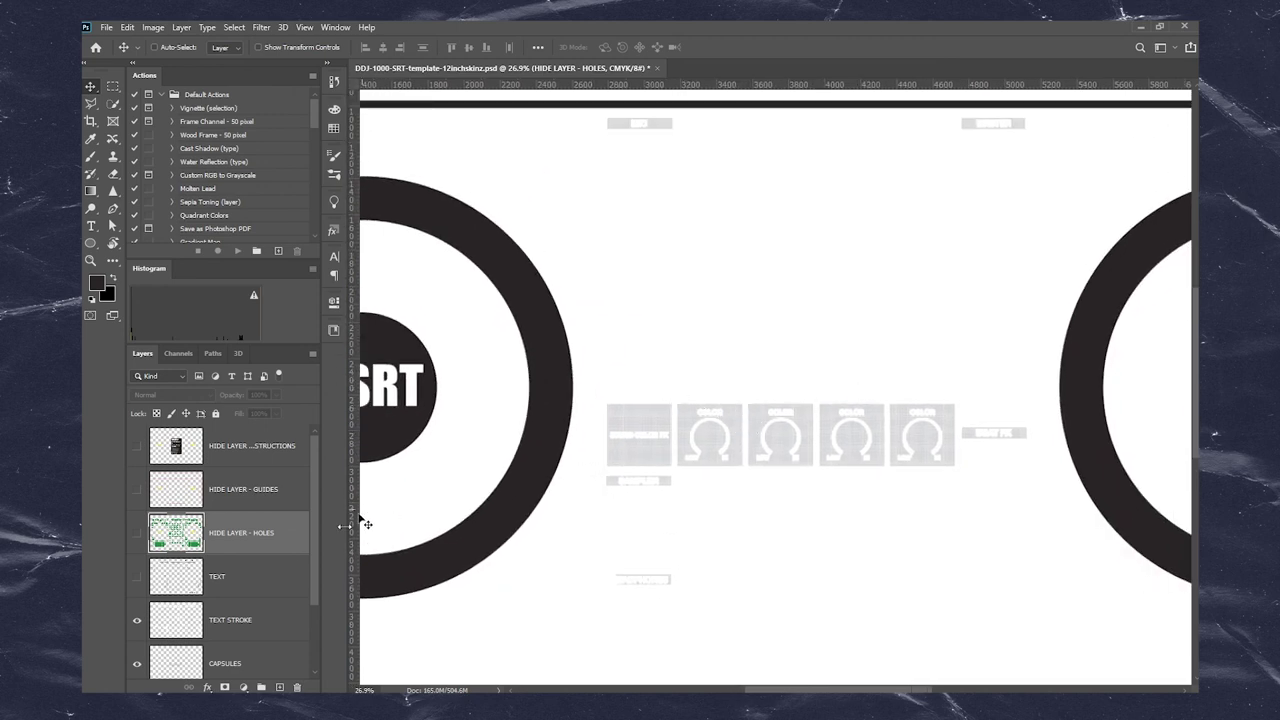
scroll(185, 580, "down", 1)
scroll(183, 581, "up", 1)
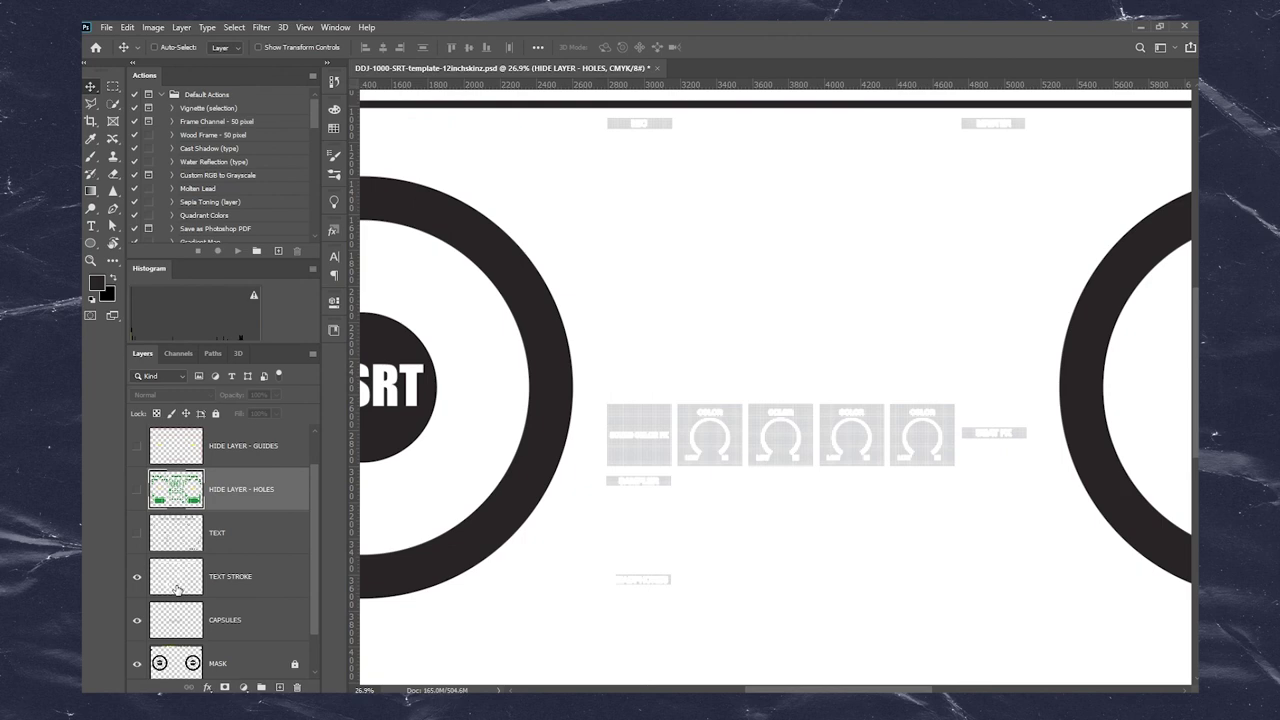
- Compare the TEXT, TEXT STROKE and CAPSULES layers around the full 1KSRT jog wheel
left_click(138, 532)
left_click(138, 577)
left_click(138, 532)
key("ctrl+minus")
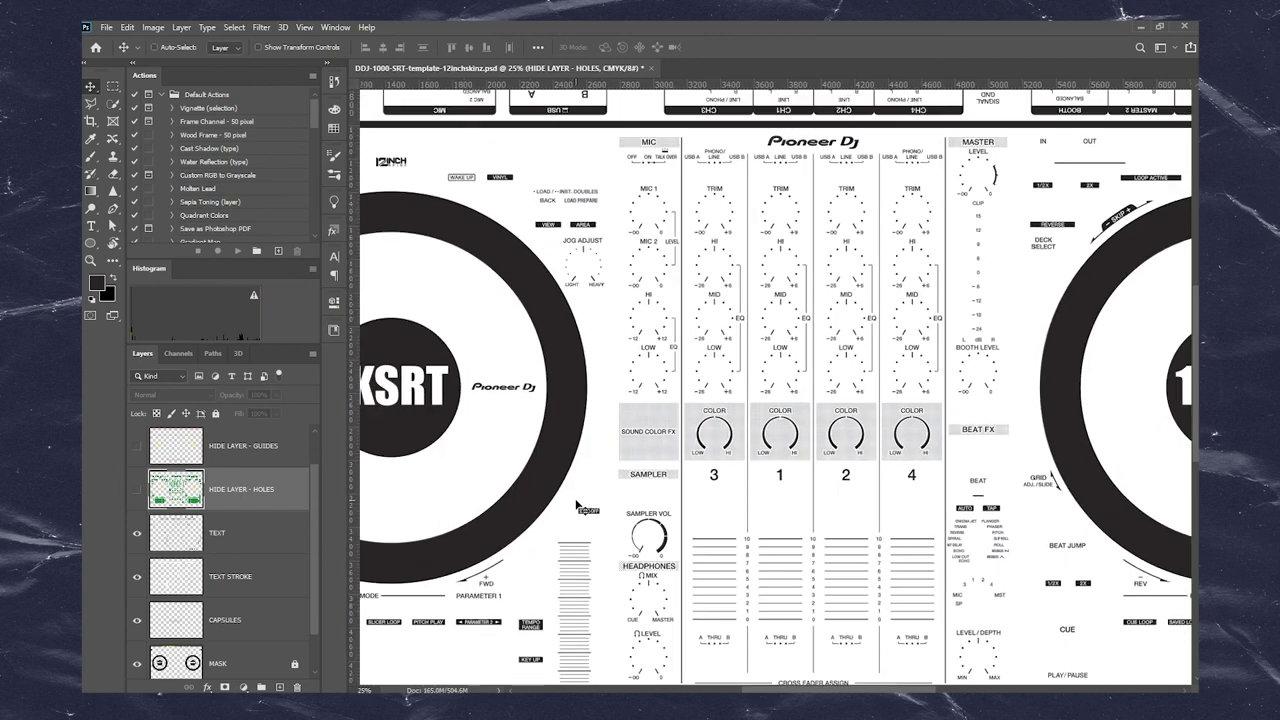
left_click_drag(586, 508, 808, 397)
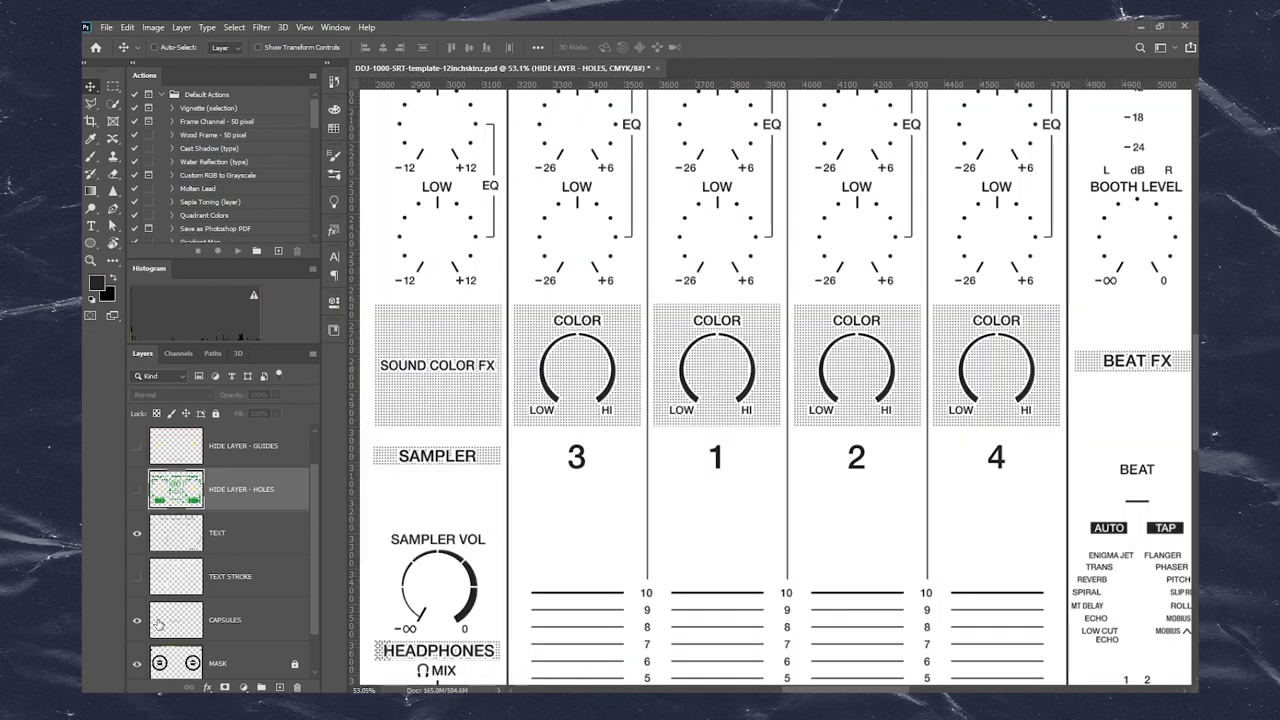
left_click(135, 621)
left_click(135, 621)
key("ctrl+minus")
key("ctrl+minus")
key("ctrl+minus")
key("ctrl+minus")
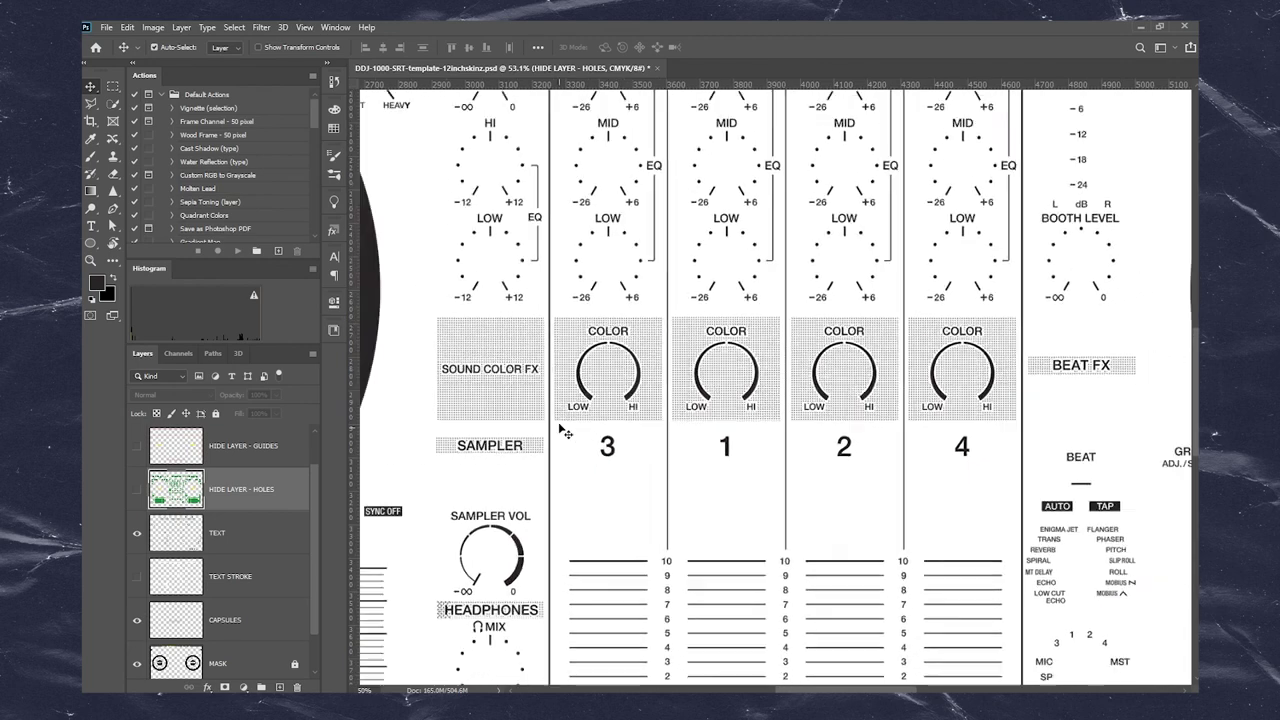
scroll(600, 436, "down", 1)
scroll(222, 620, "down", 1)
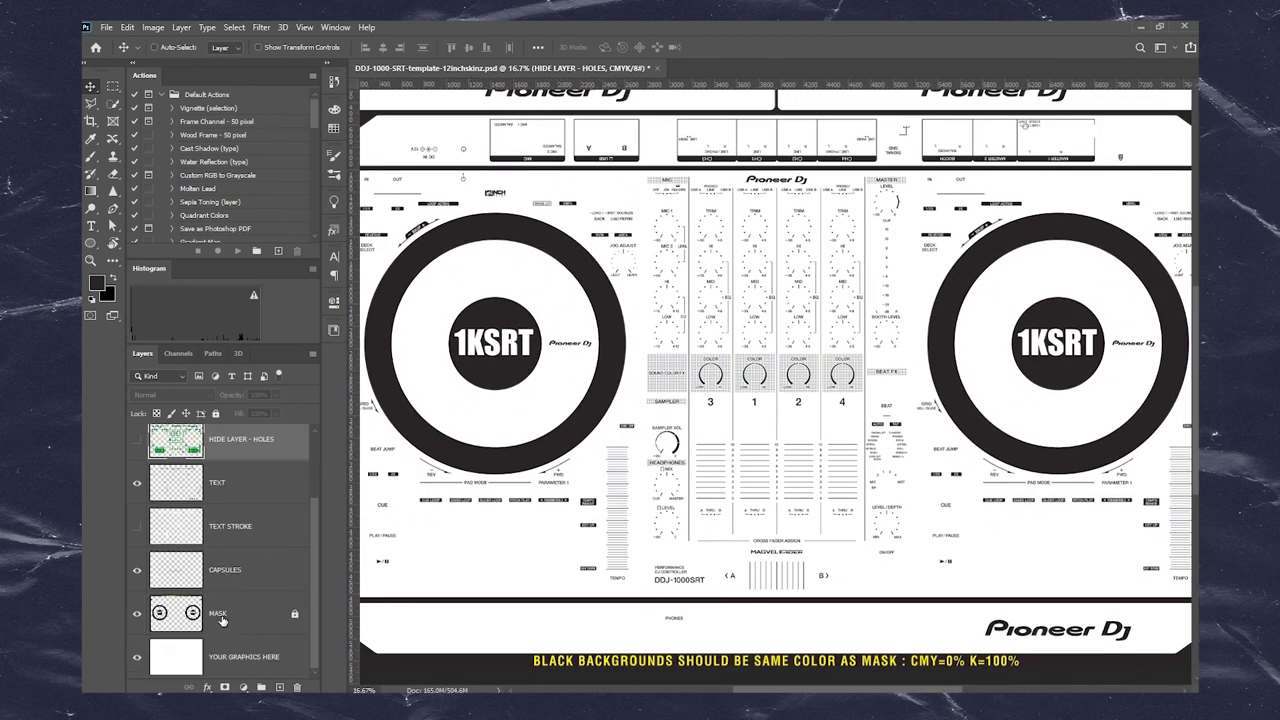
- Toggle the MASK layer while checking the bottom banner and top of the template
left_click(137, 614)
left_click(137, 620)
left_click(145, 616)
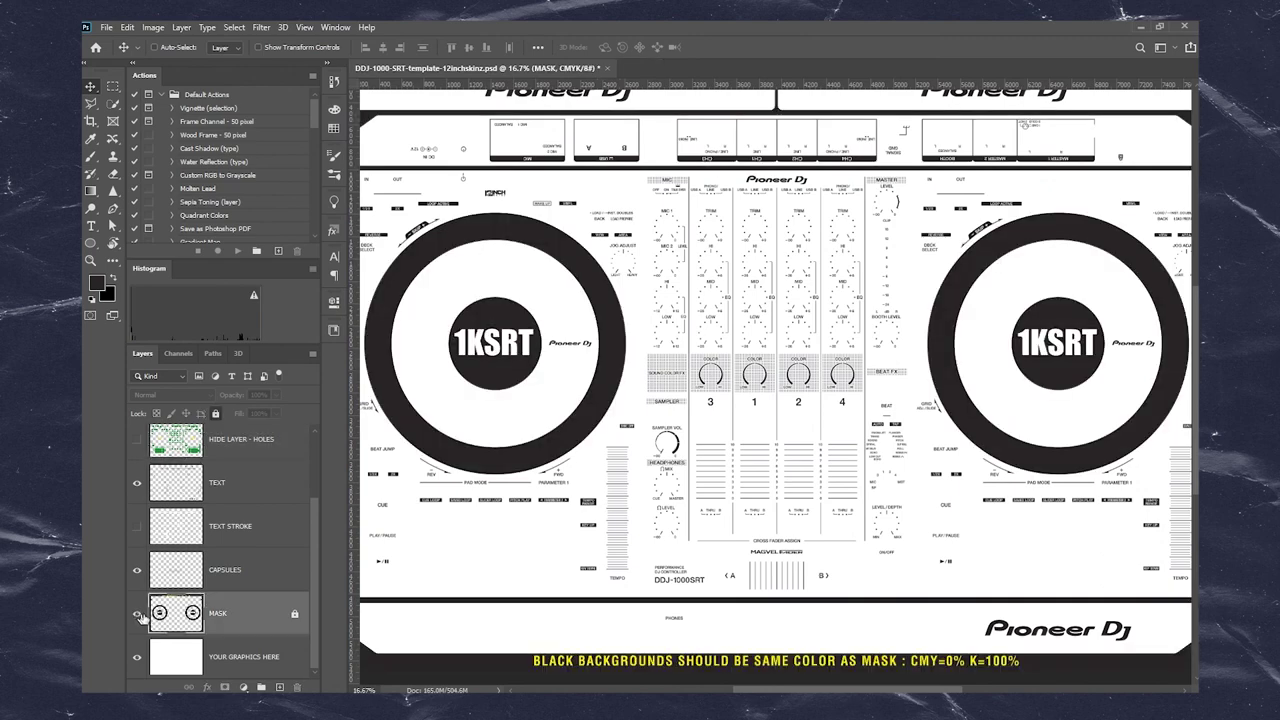
left_click_drag(509, 506, 548, 486)
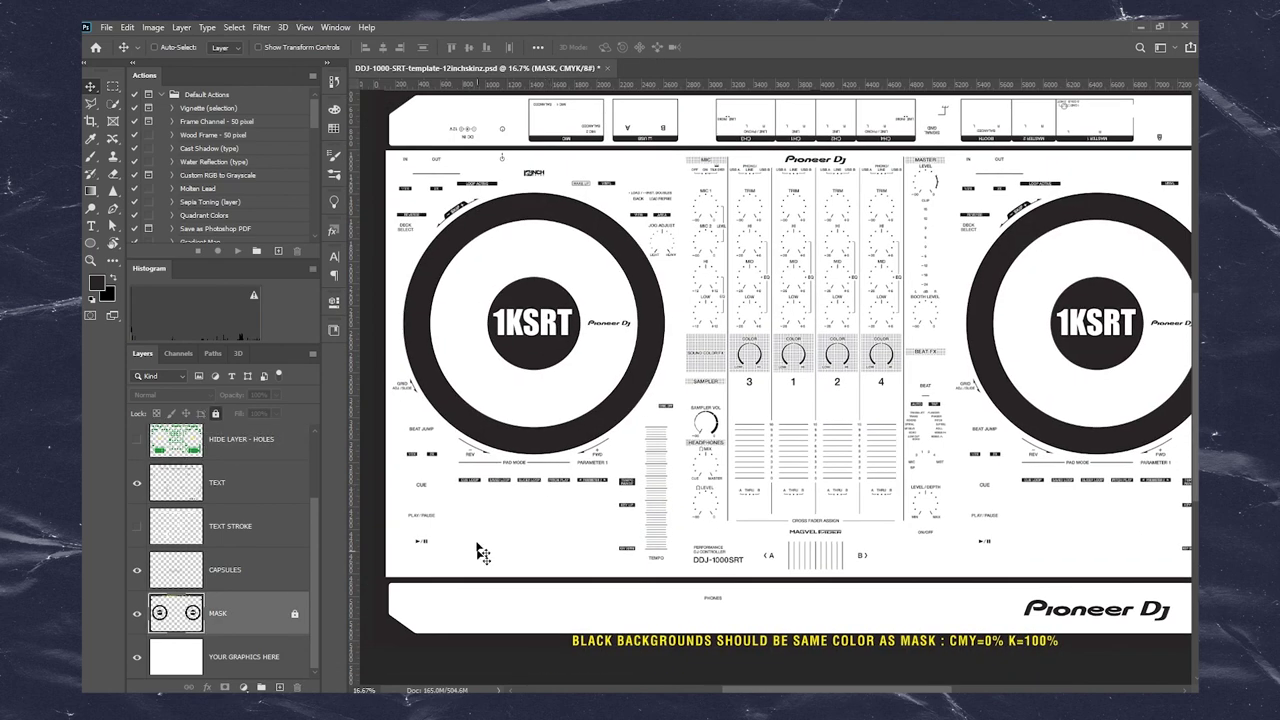
left_click_drag(576, 561, 518, 487)
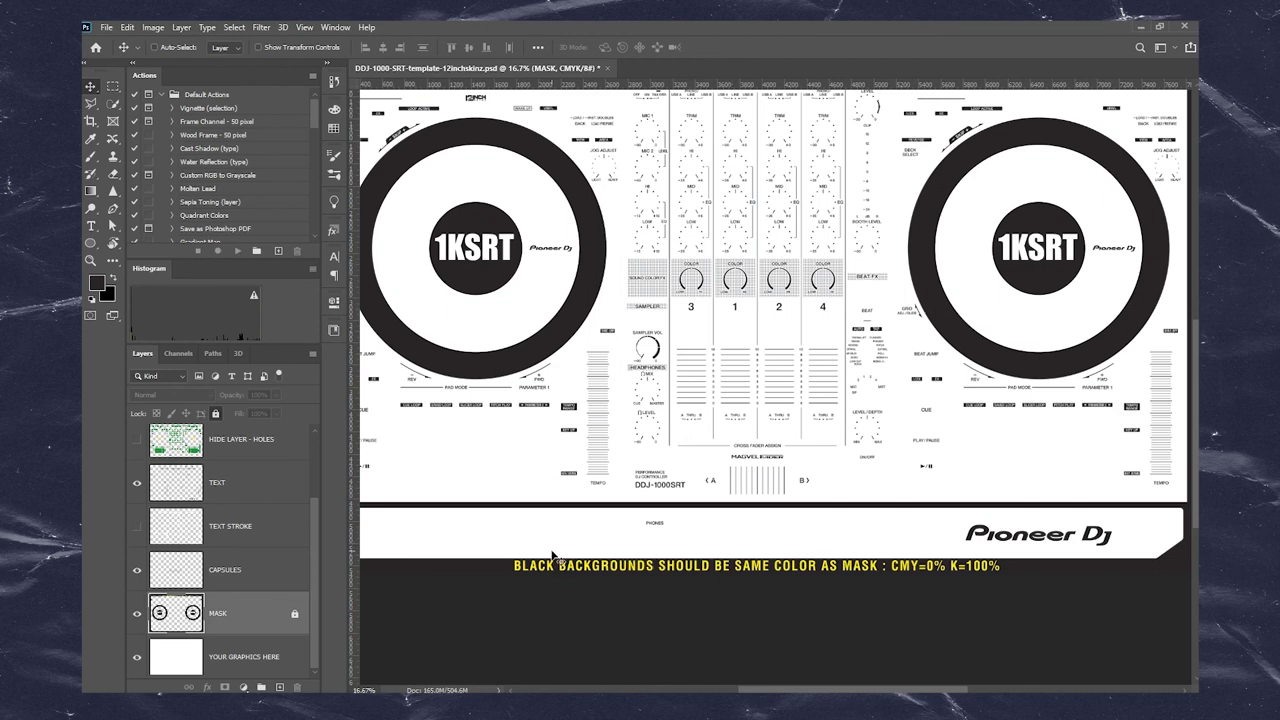
left_click_drag(504, 565, 743, 512)
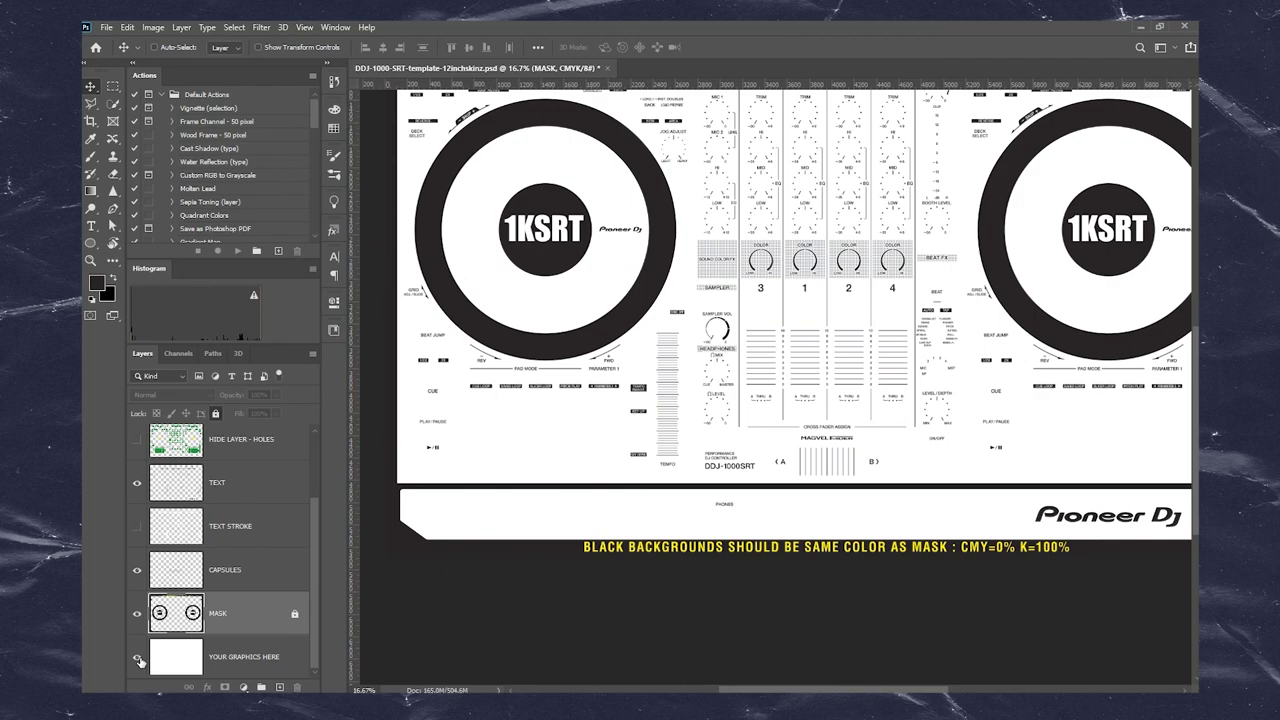
left_click(138, 614)
left_click(138, 614)
left_click_drag(925, 455, 745, 679)
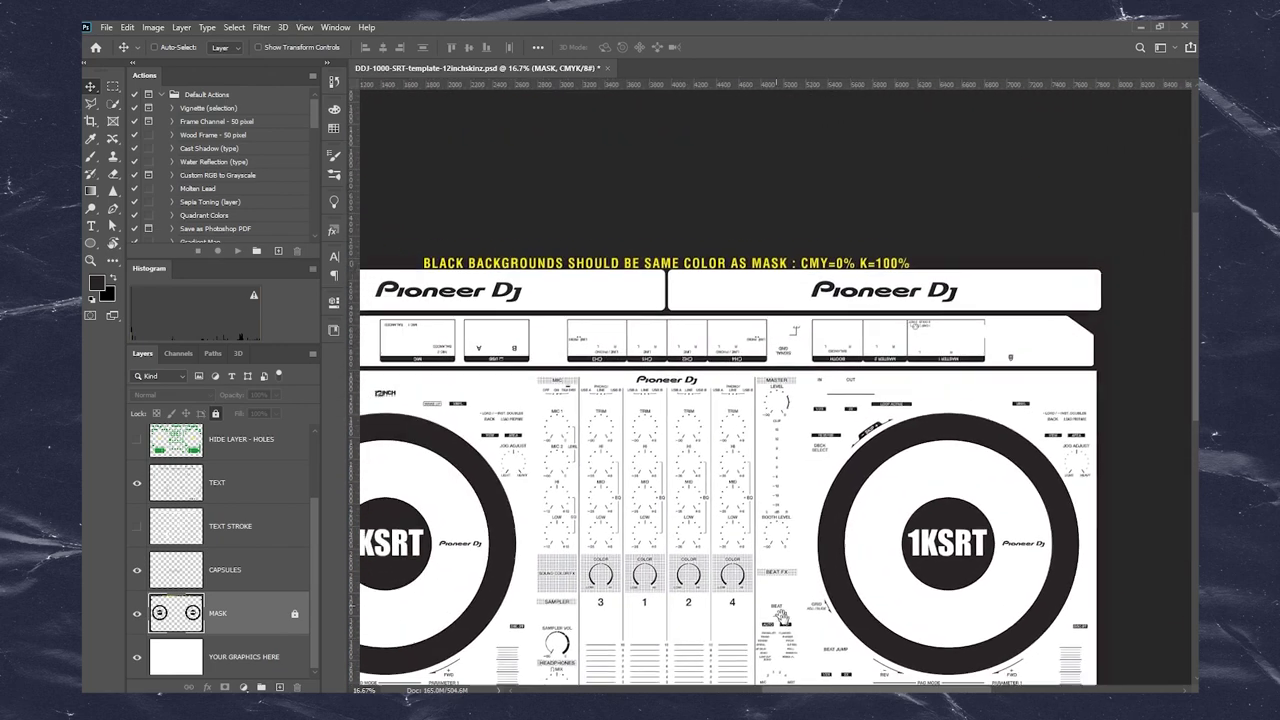
left_click(138, 616)
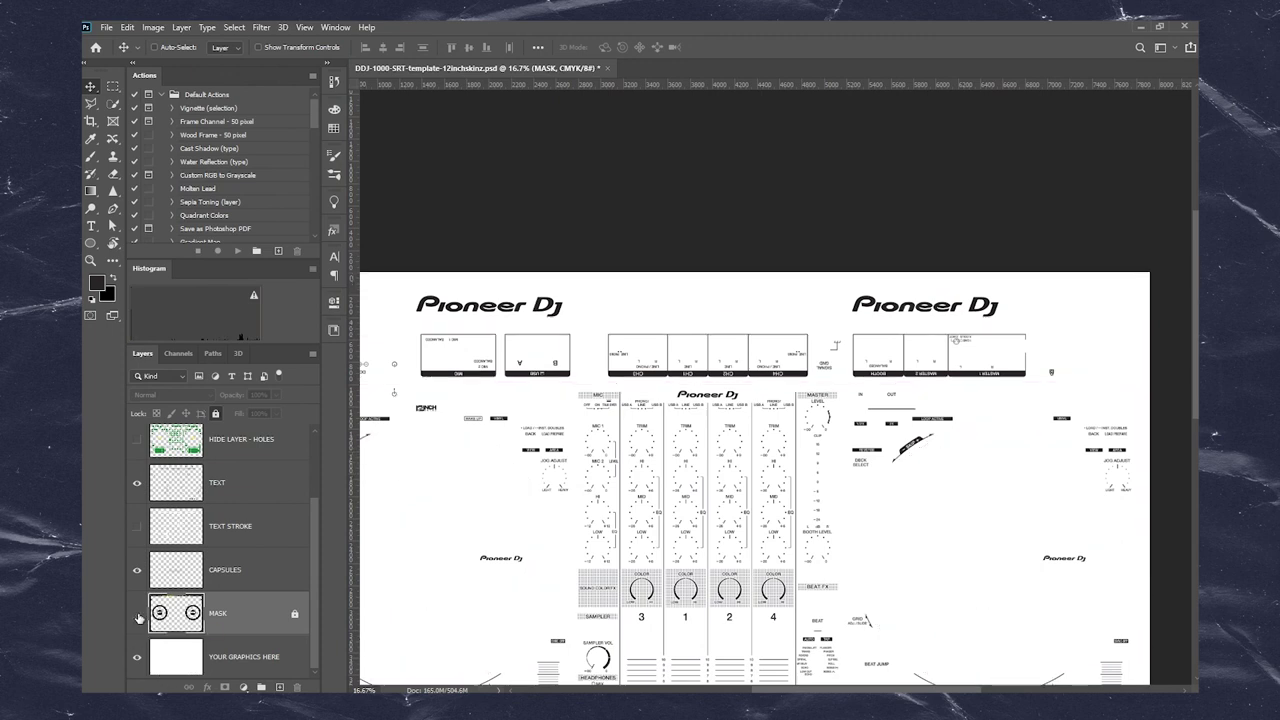
left_click(138, 616)
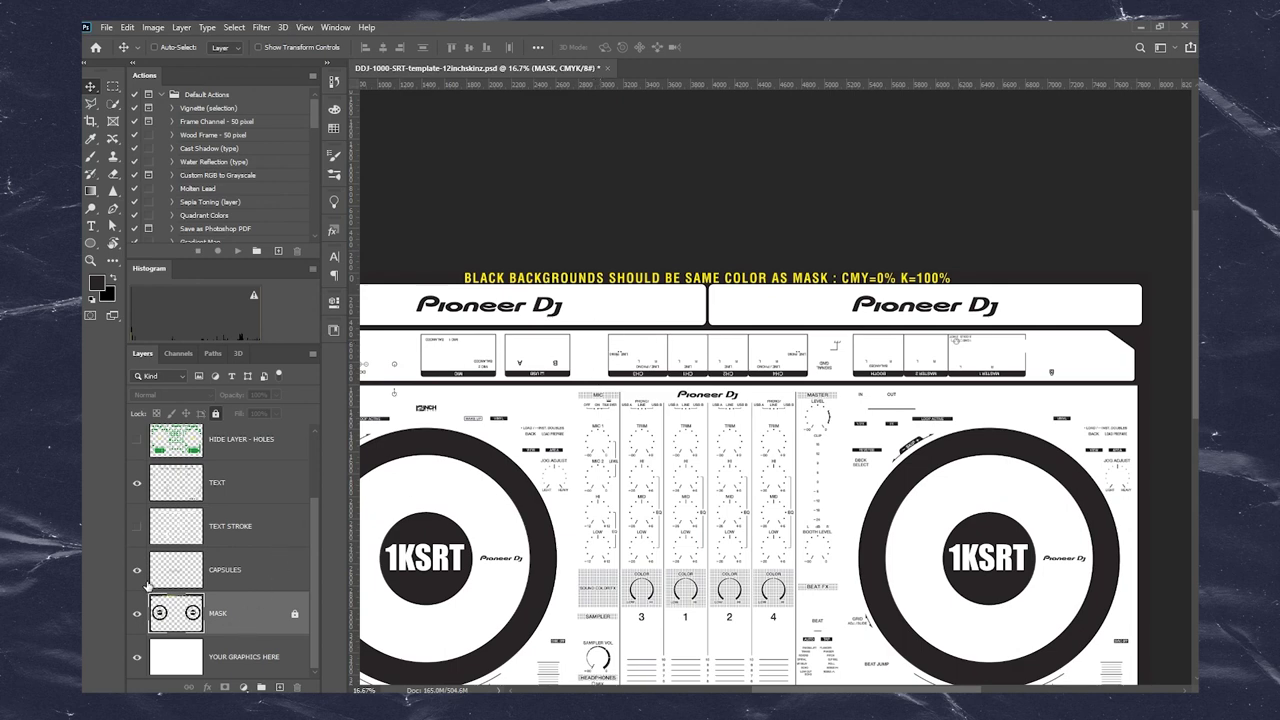
- Show the green HOLES and red GUIDES layers again and zoom out to the whole template
scroll(198, 620, "up", 2)
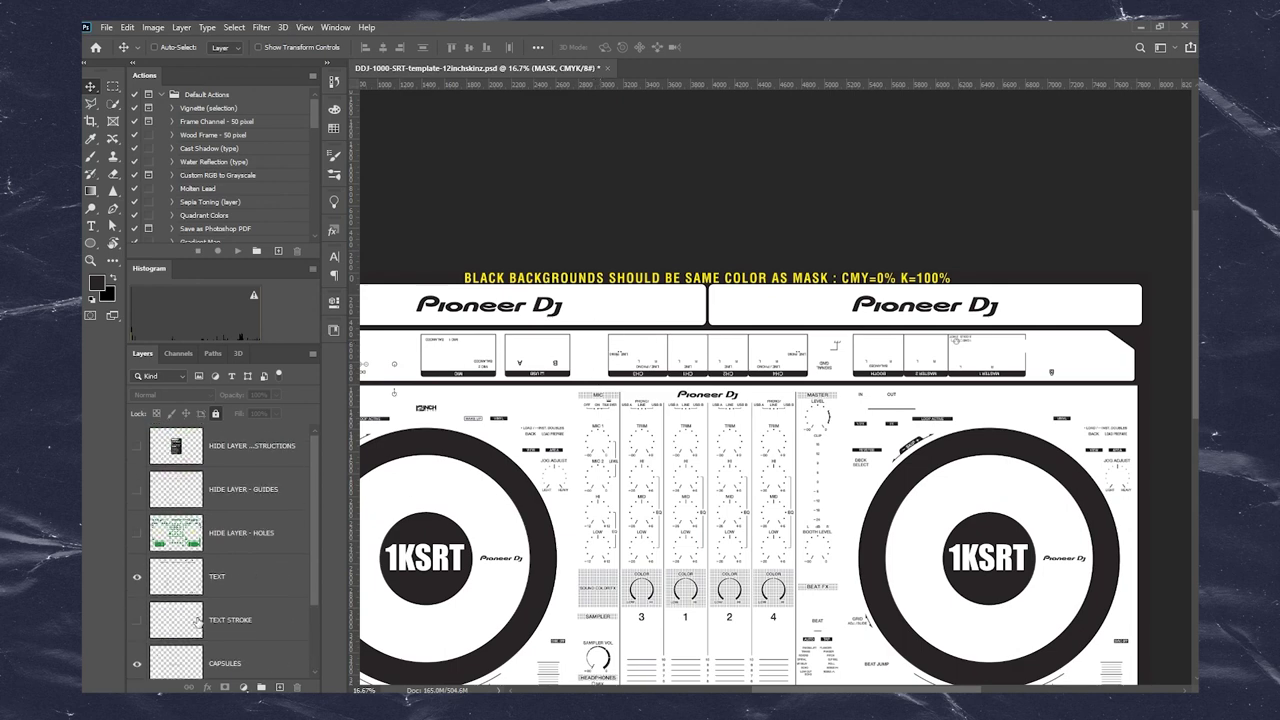
left_click(138, 532)
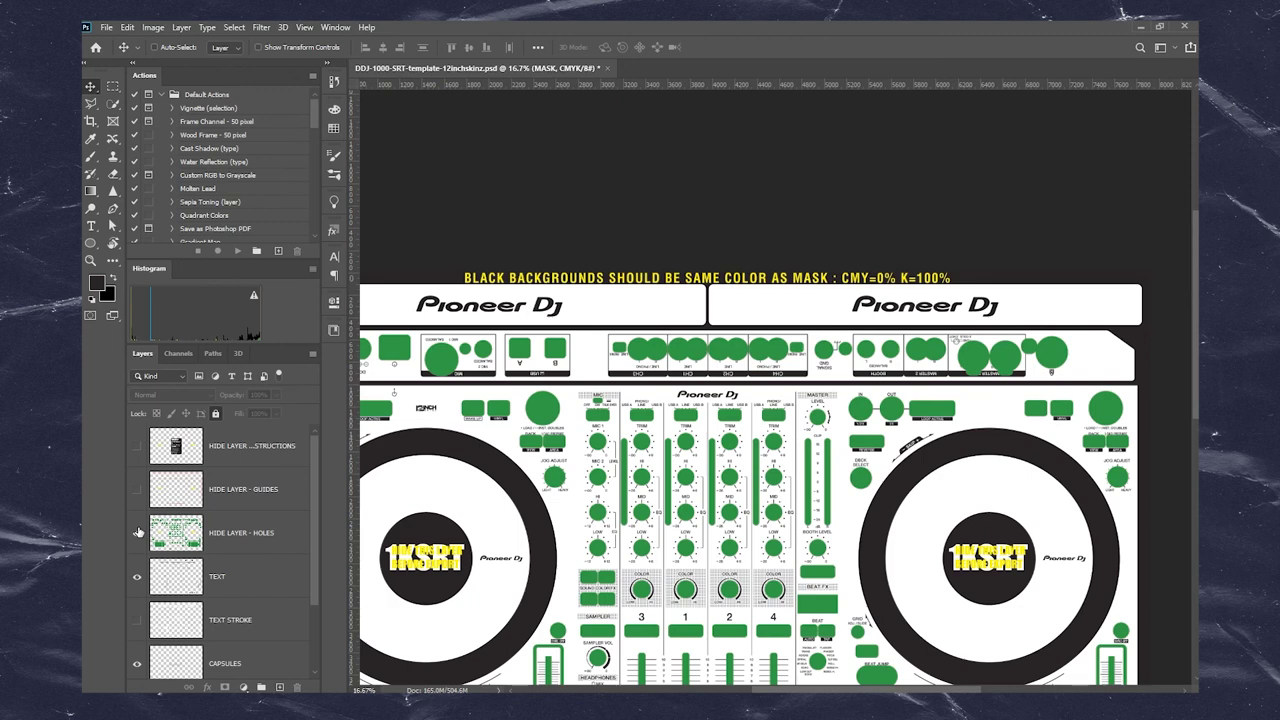
left_click(138, 532)
left_click(138, 532)
left_click(162, 527)
left_click(138, 490)
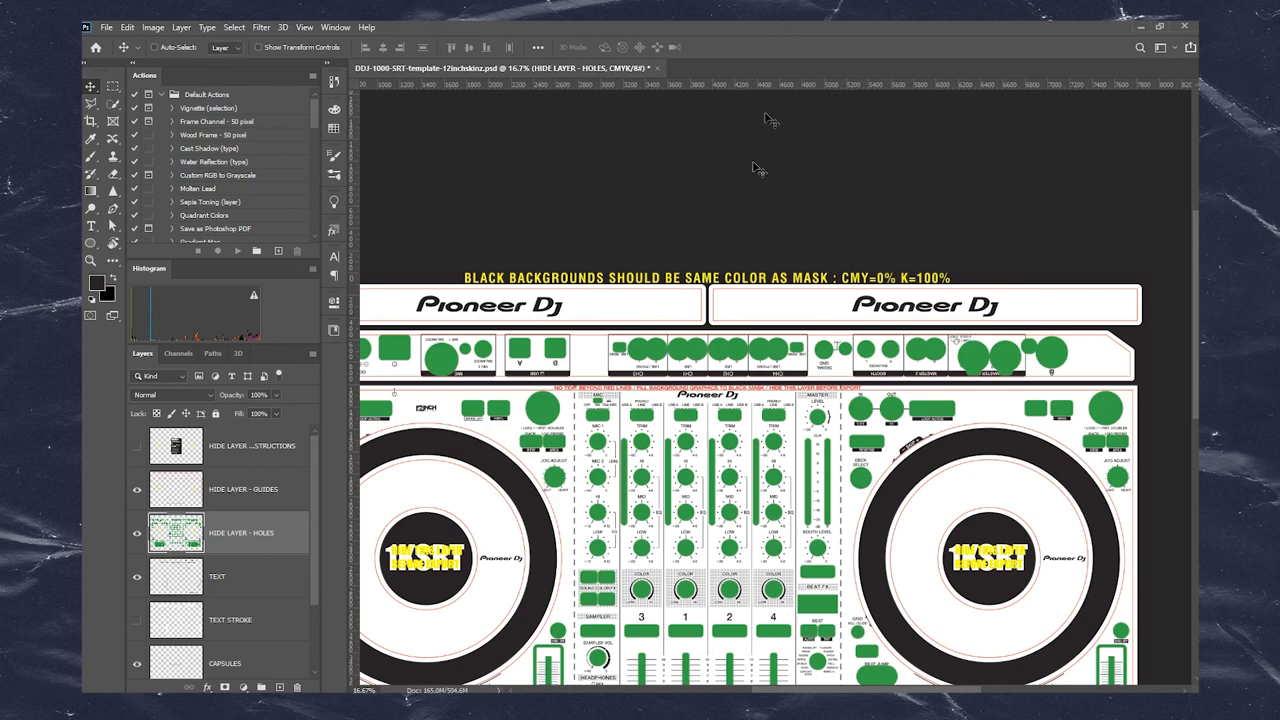
key("ctrl+minus")
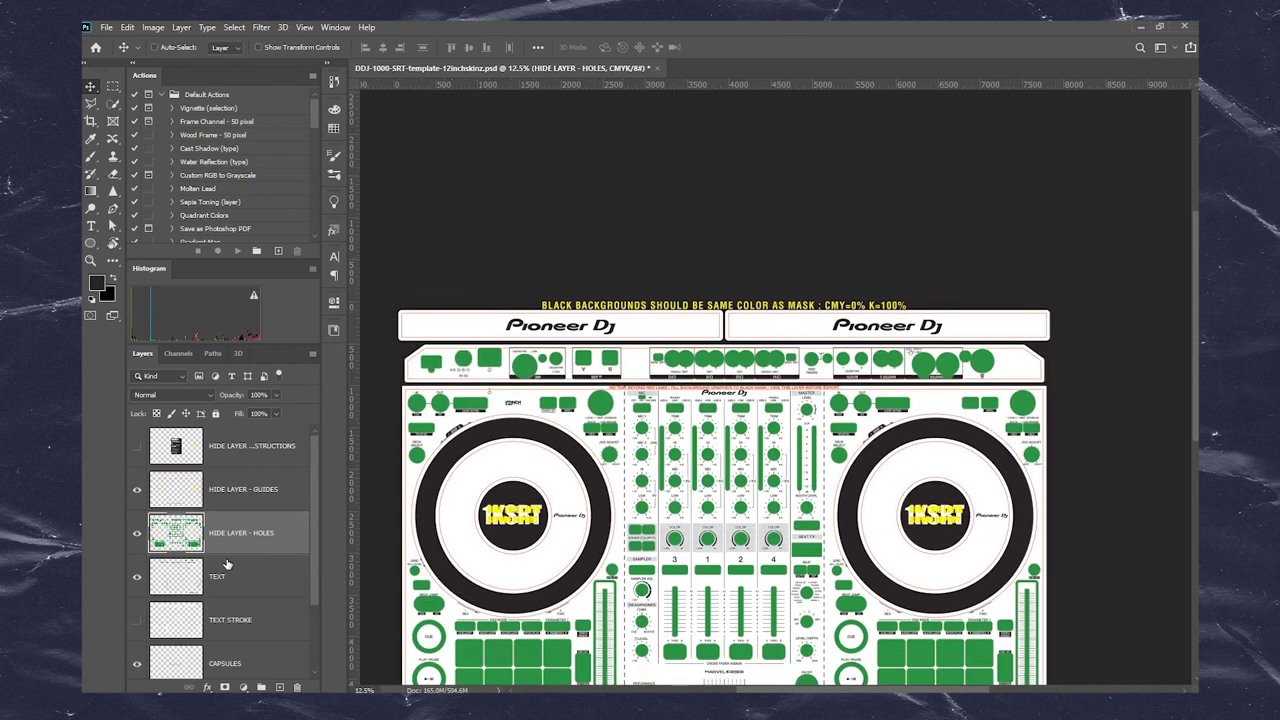
scroll(227, 565, "down", 2)
scroll(233, 638, "up", 2)
- Create two new layer groups, naming the first one 'Design'
left_click(254, 495)
left_click(261, 687)
double_click(190, 477)
type("Design")
key("Return")
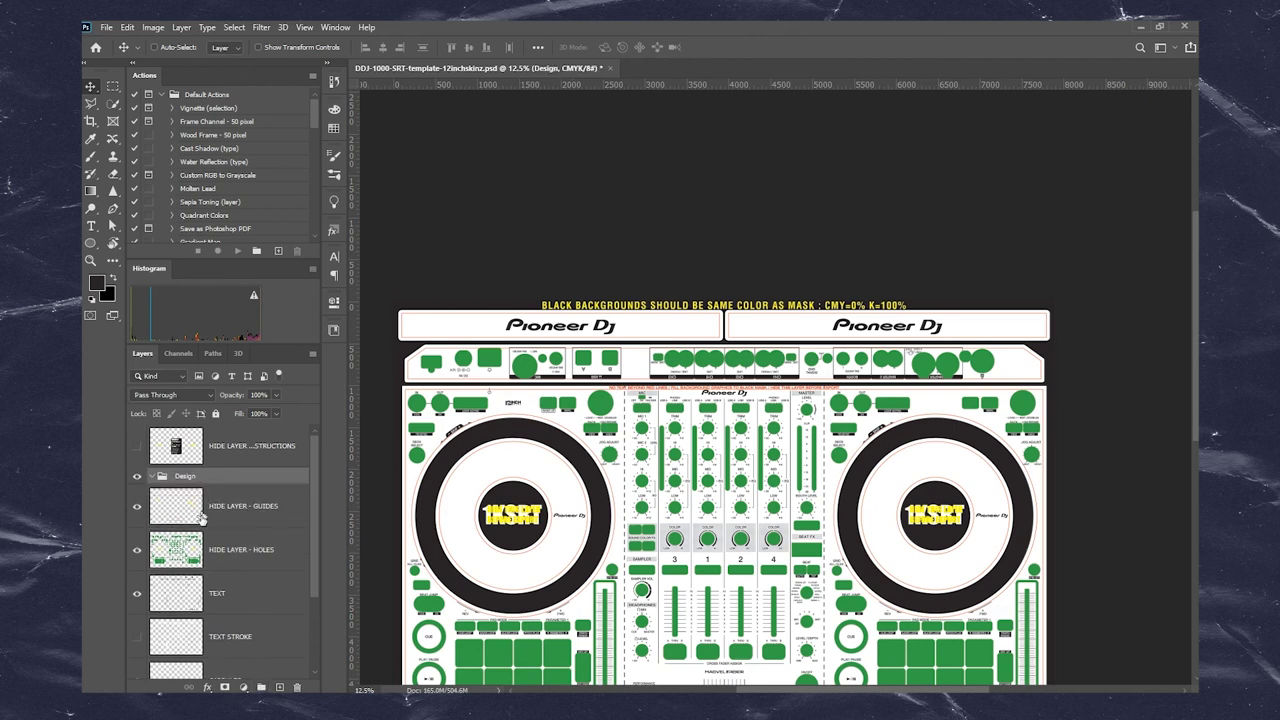
left_click(261, 687)
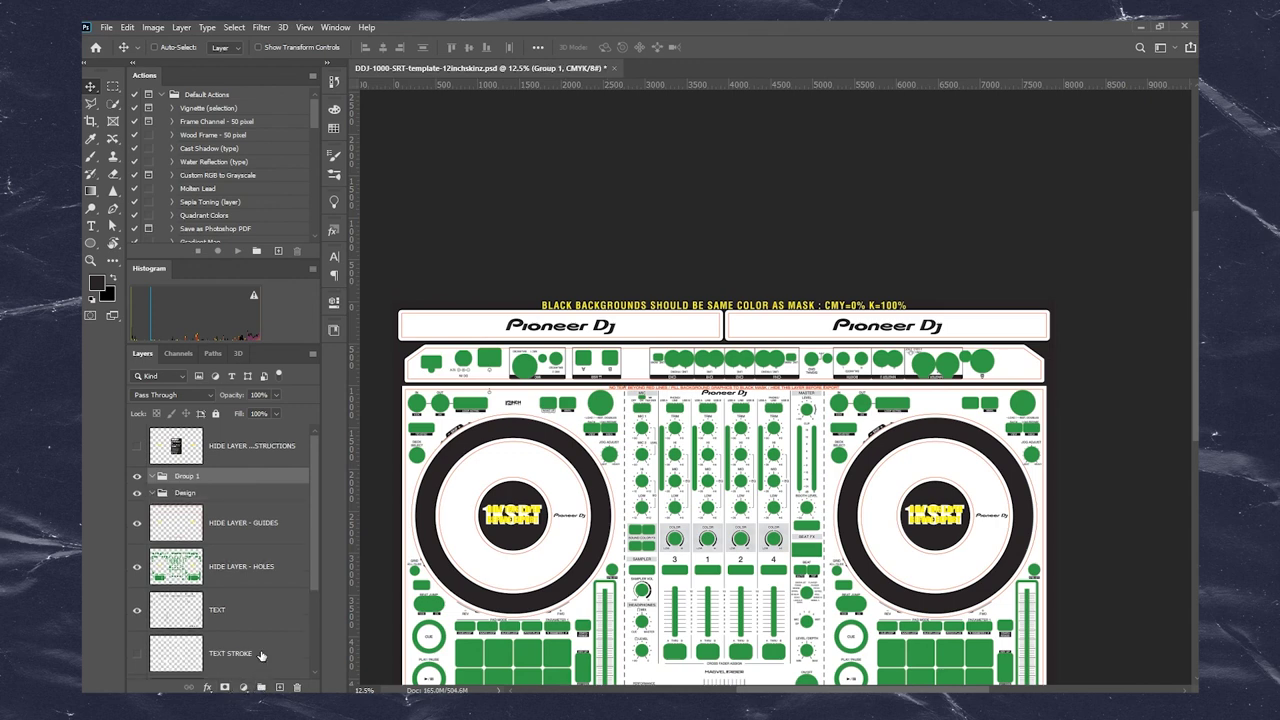
double_click(190, 477)
- Move the GUIDES, HOLES and TEXT layers into the Template group
left_click(225, 522)
scroll(211, 535, "down", 3)
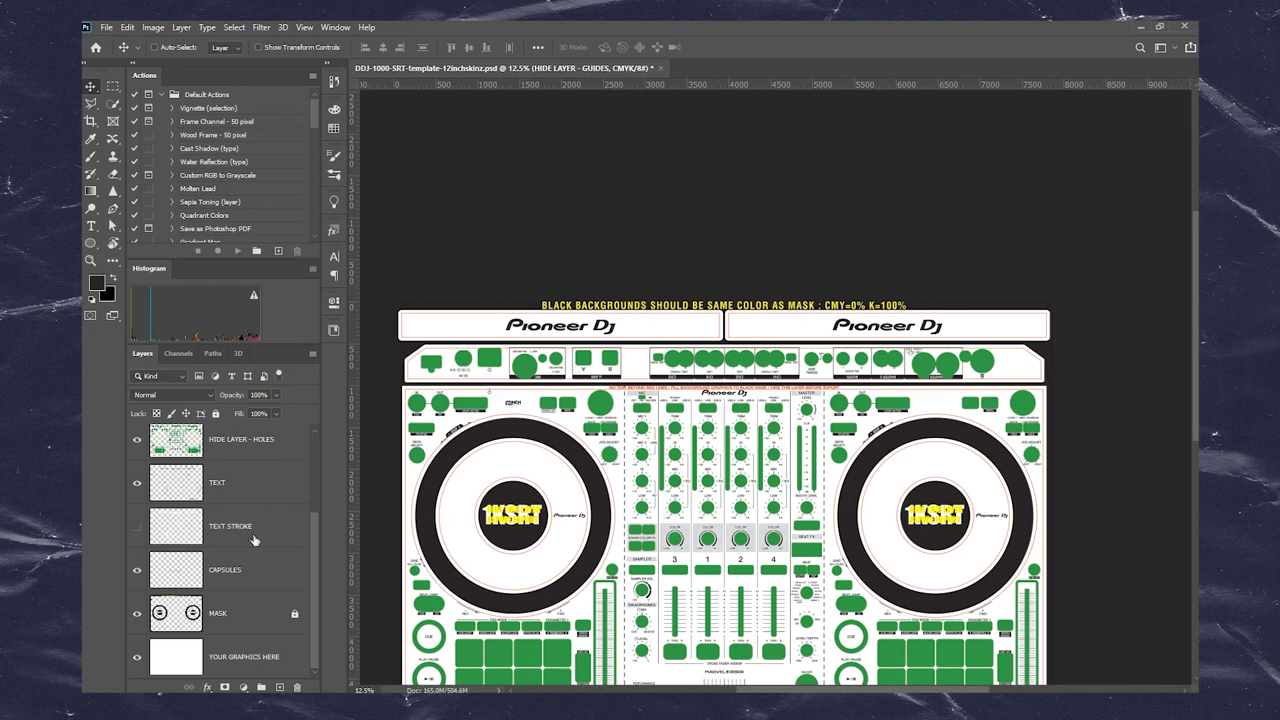
scroll(258, 580, "up", 2)
scroll(262, 575, "down", 2)
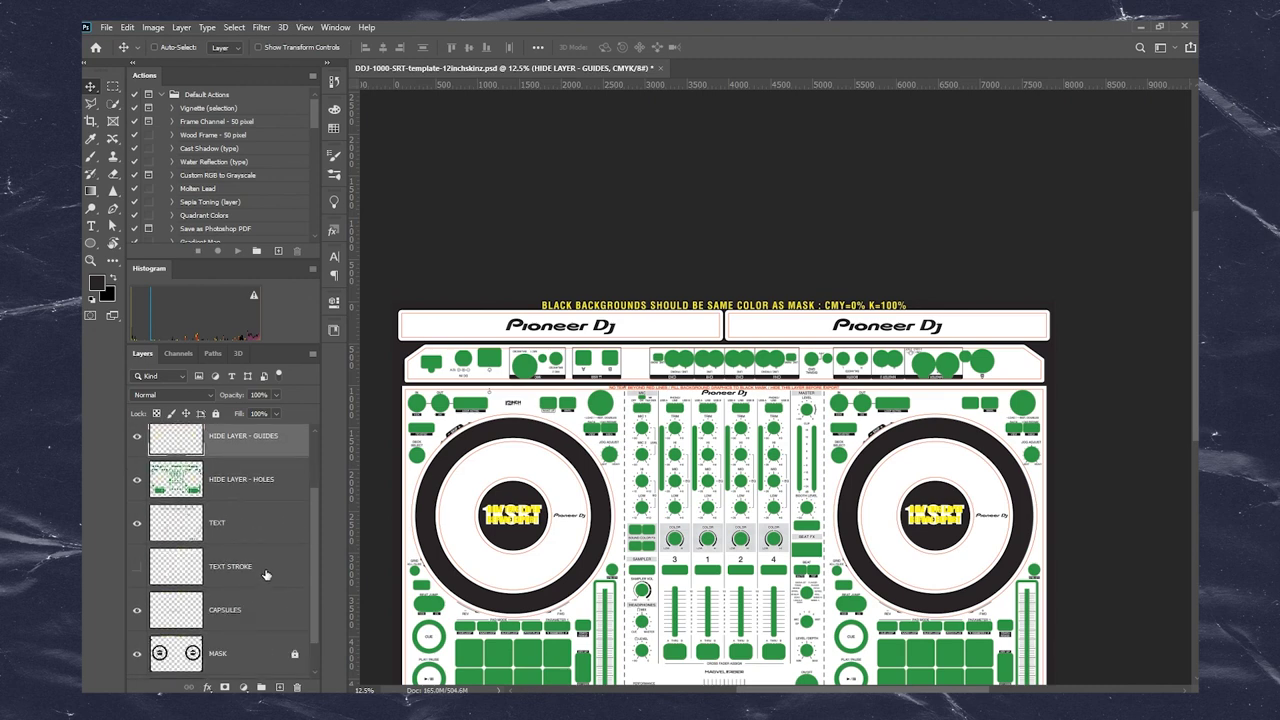
left_click(226, 480, "shift")
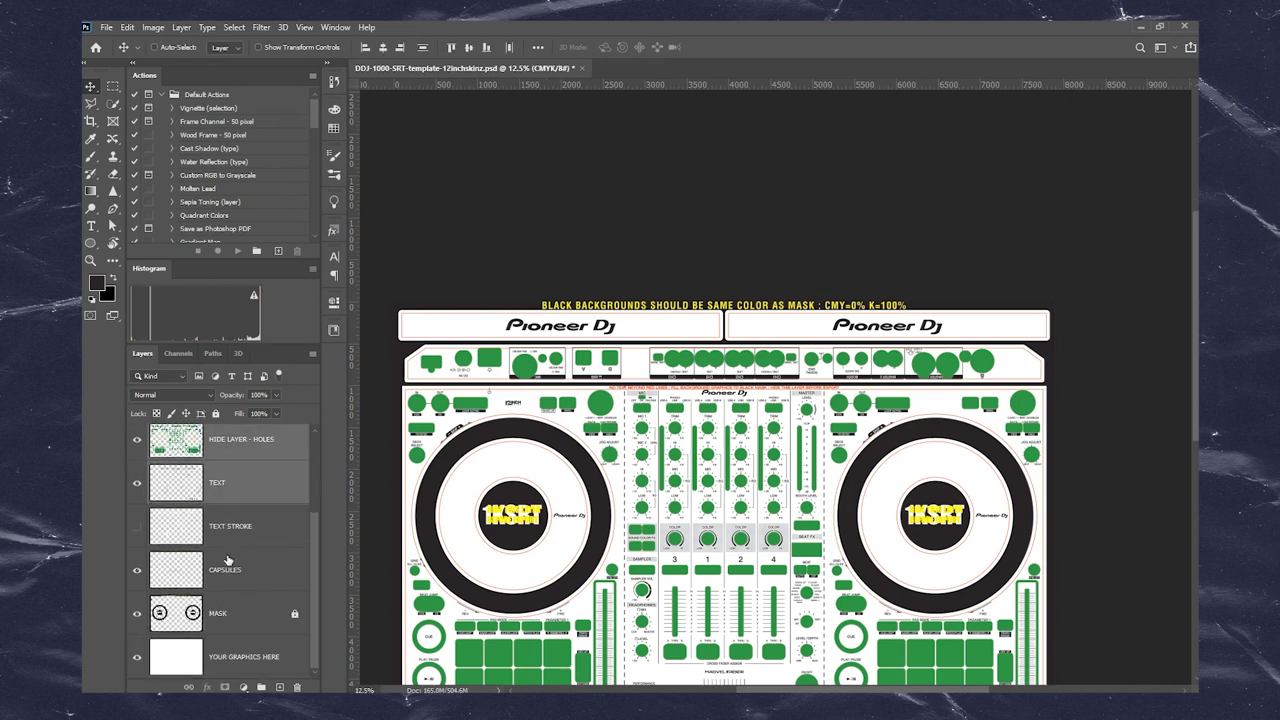
scroll(226, 611, "up", 3)
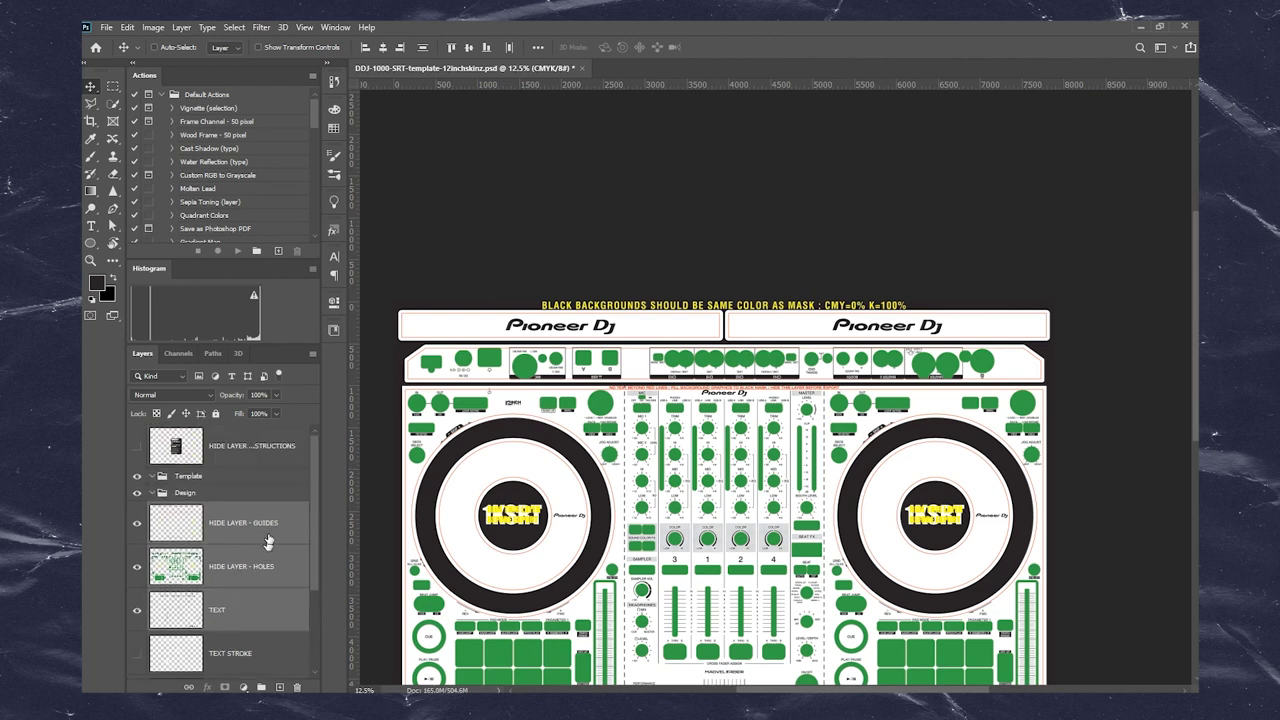
left_click_drag(182, 521, 188, 478)
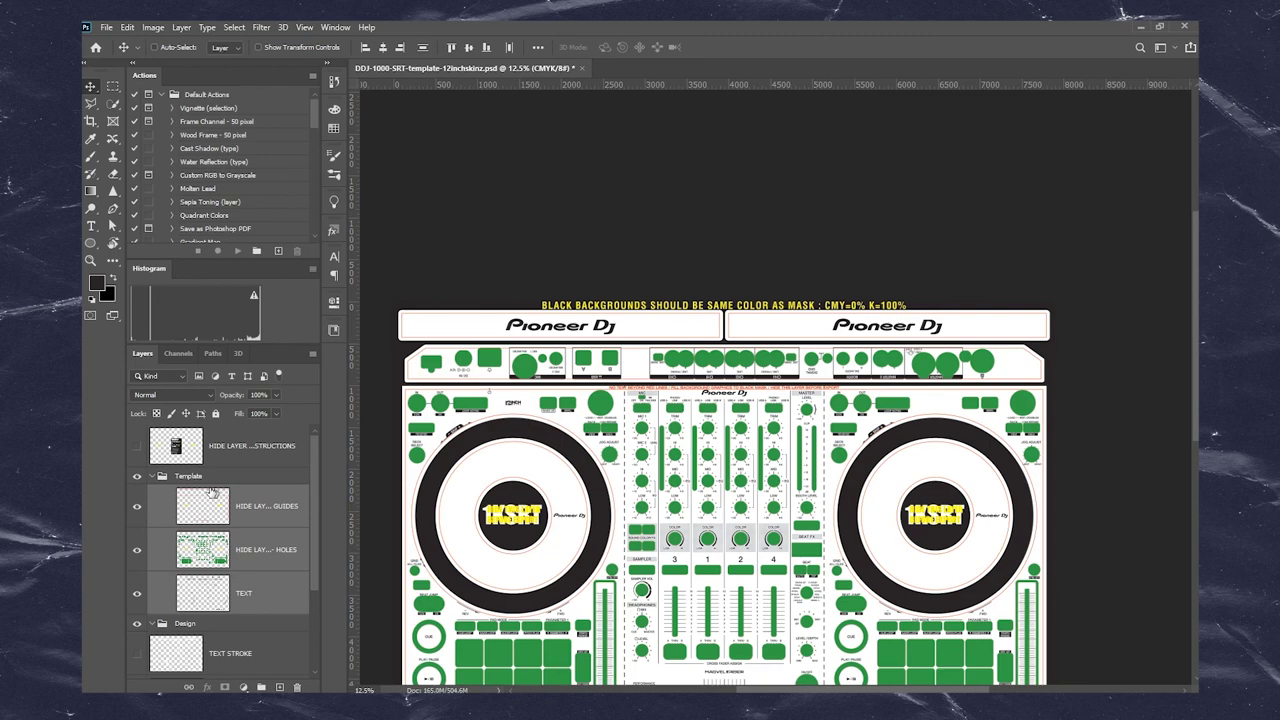
left_click(151, 479)
- Hide the Template group and the MASK layer, leaving CAPSULES selected
left_click(137, 477)
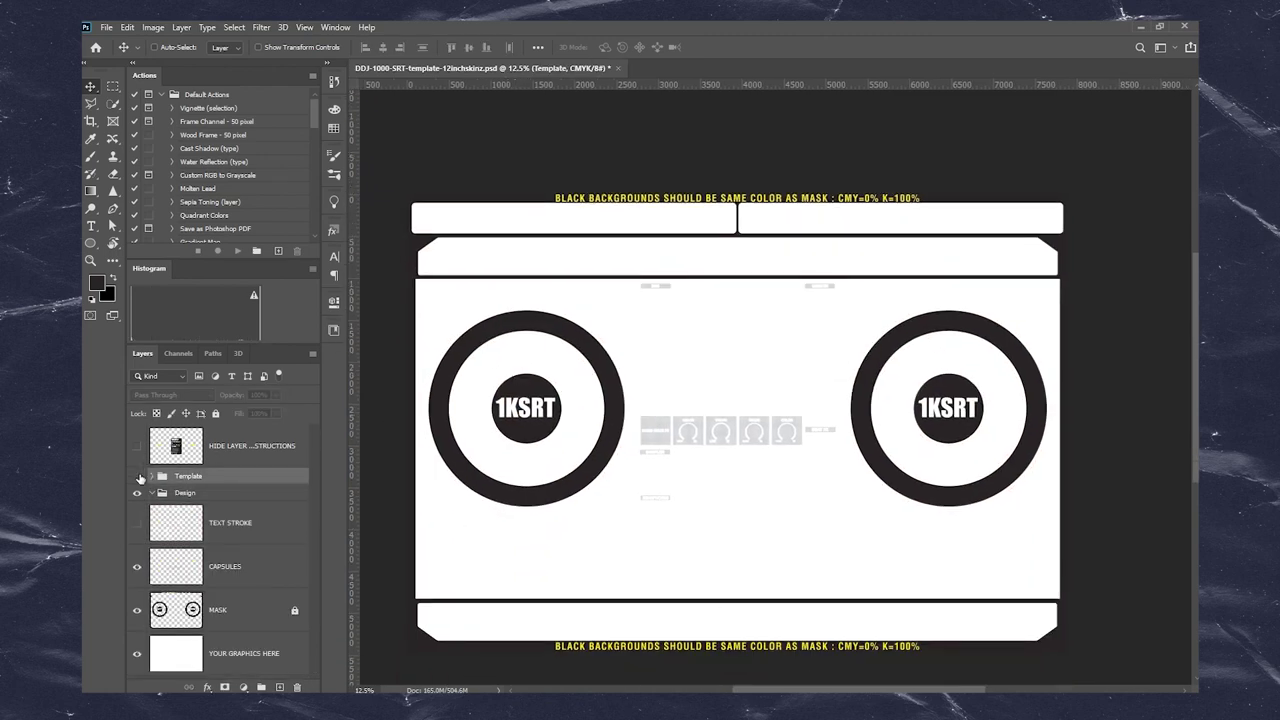
left_click(137, 477)
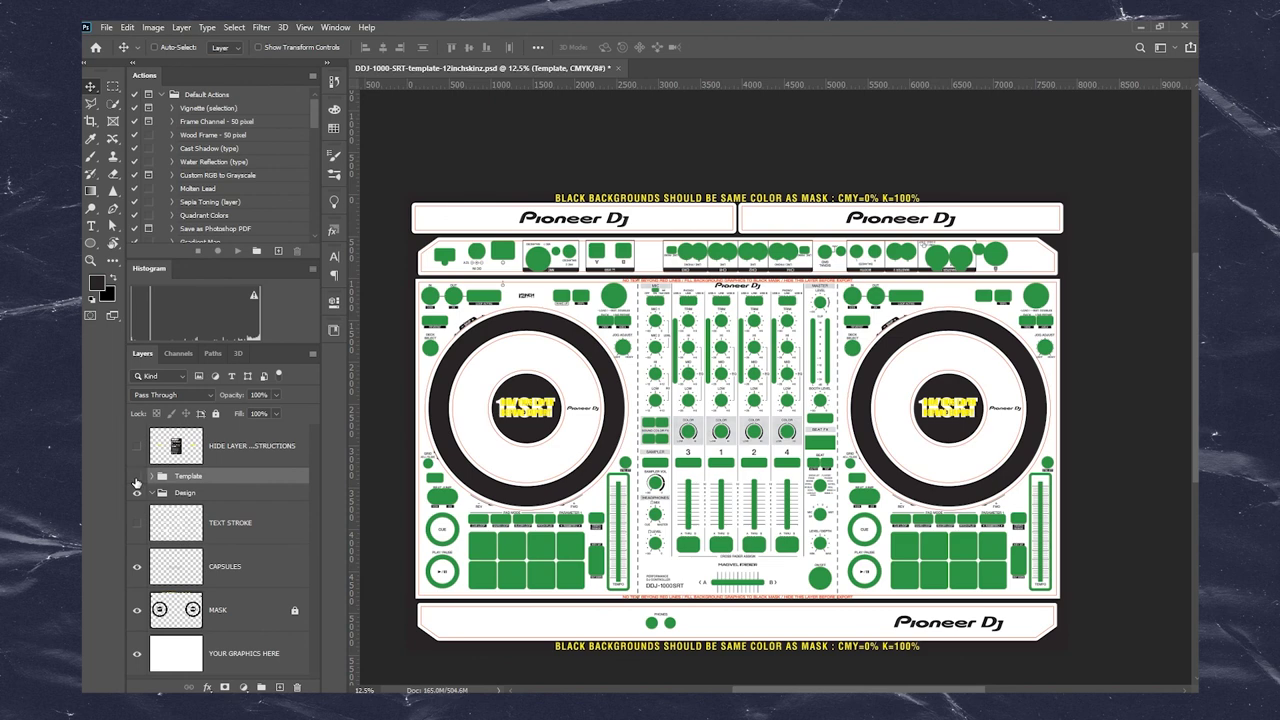
left_click(137, 478)
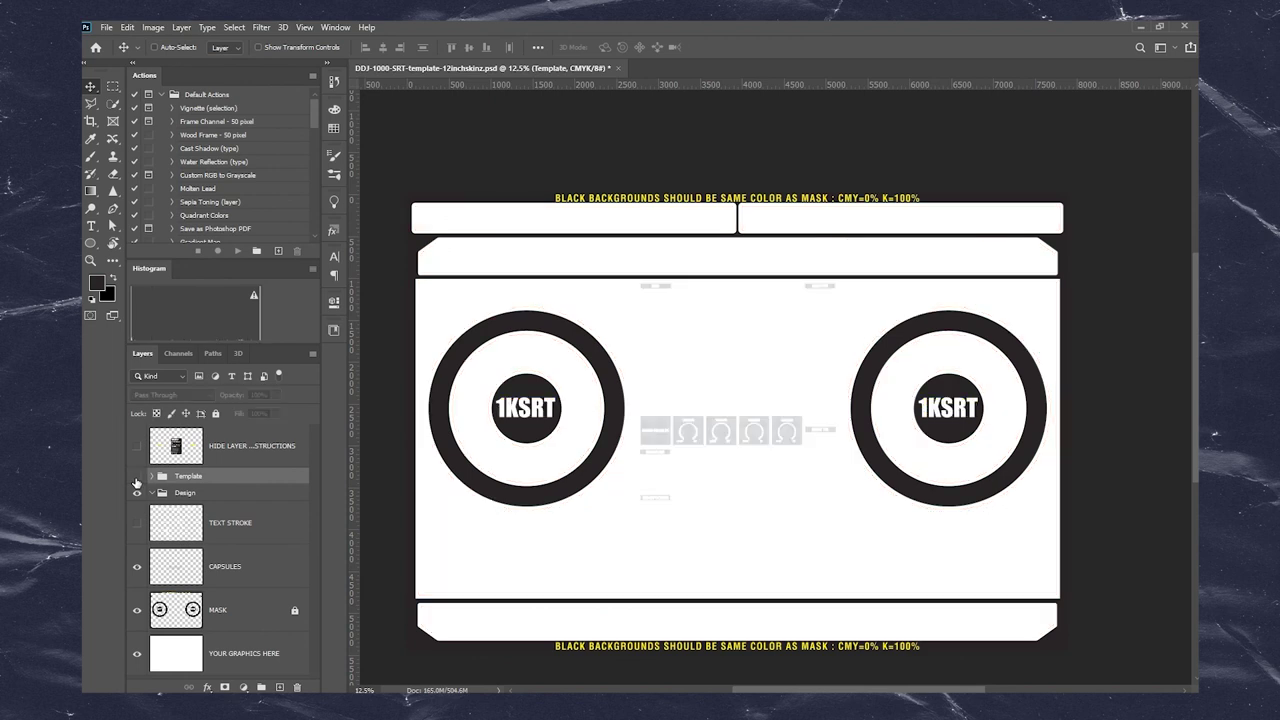
left_click(139, 614)
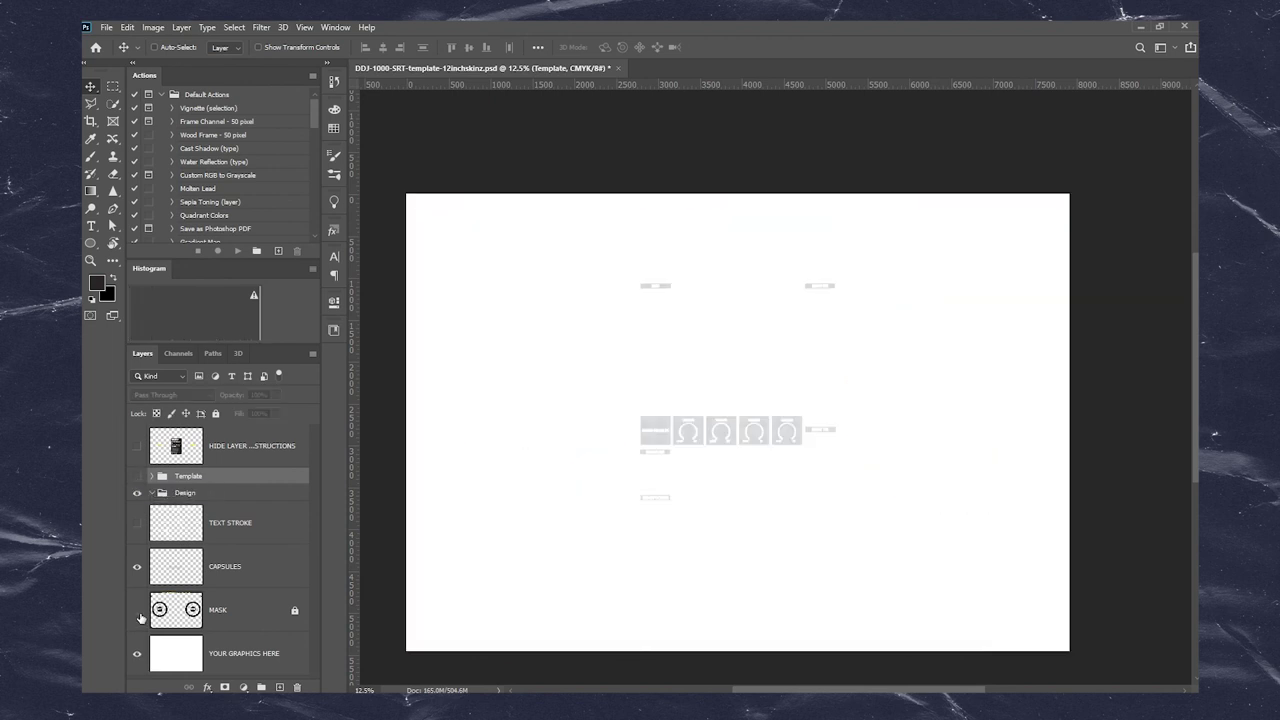
left_click(176, 563)
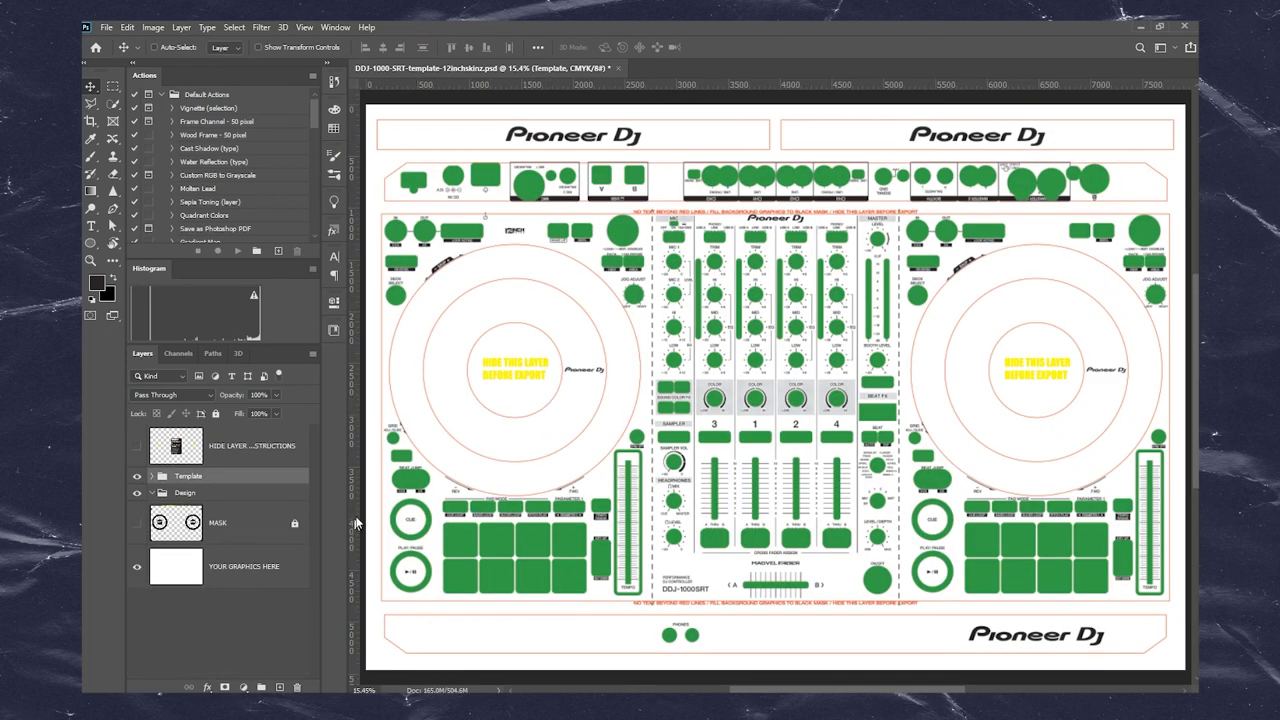
- Make the black MASK layer visible again within the Design group
key("z")
key("v")
left_click(177, 494)
left_click(137, 524)
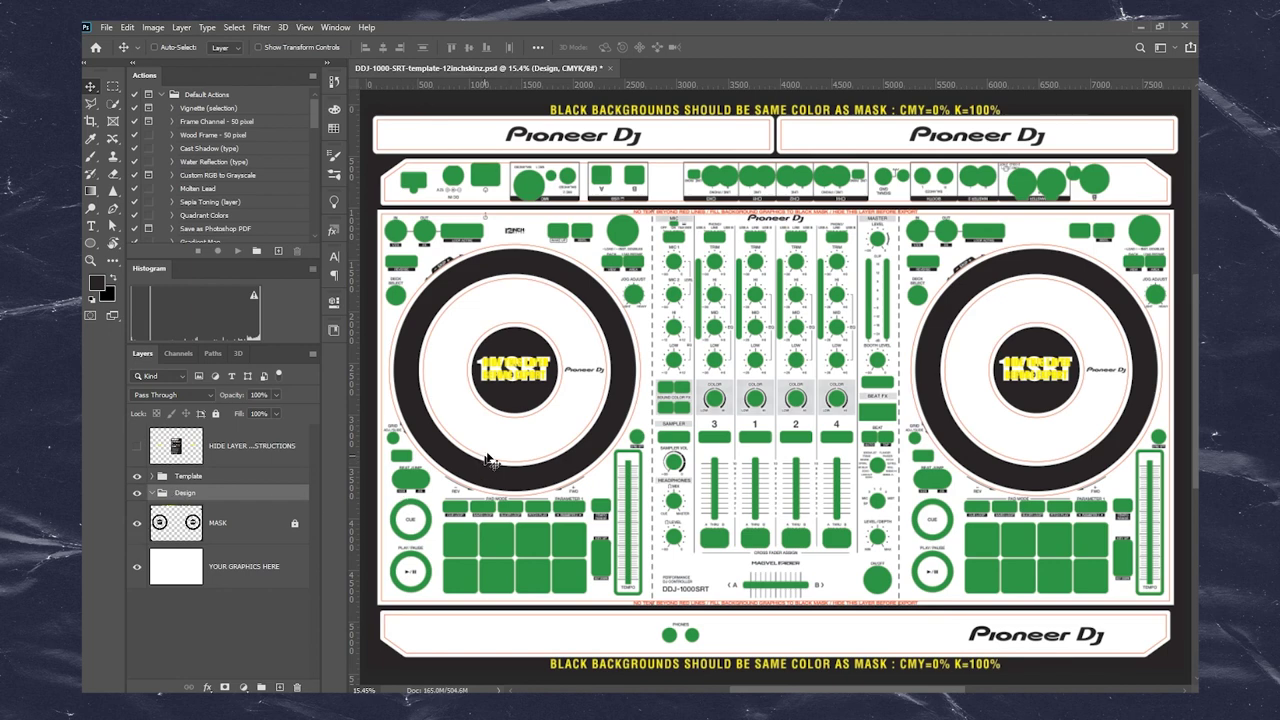
scroll(391, 380, "up", 3)
left_click(212, 580)
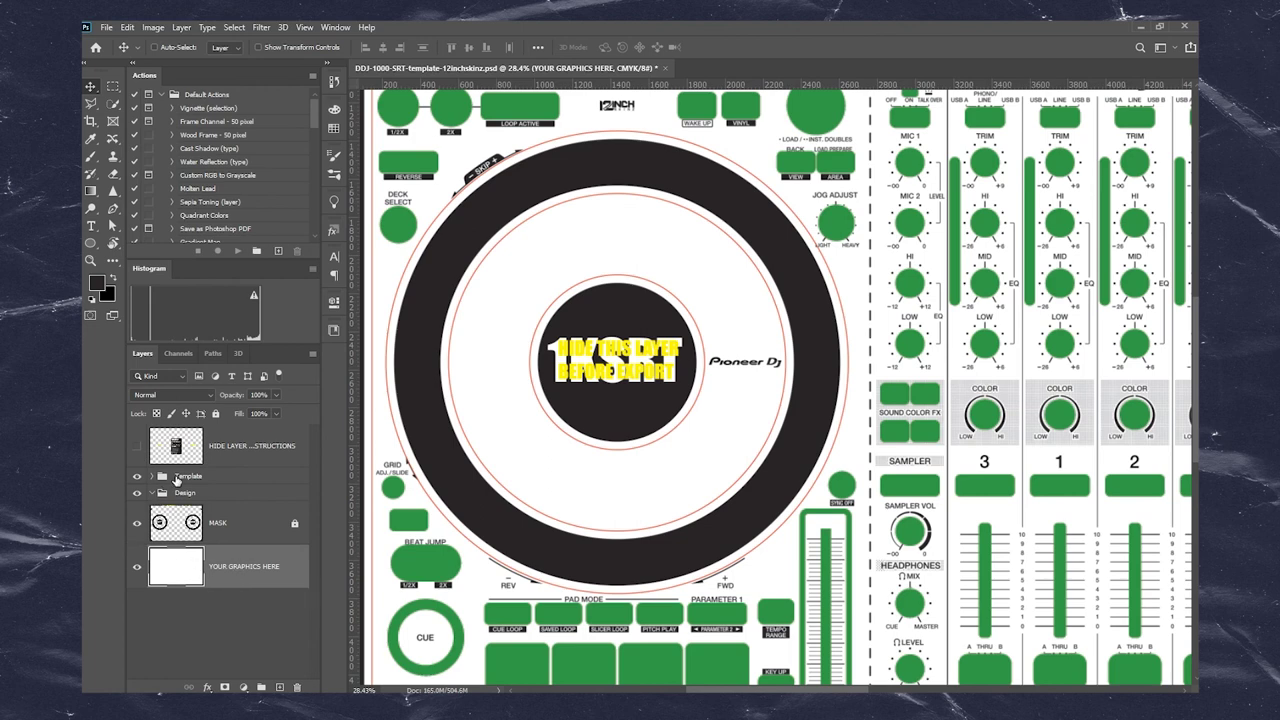
left_click(176, 478)
left_click(176, 495)
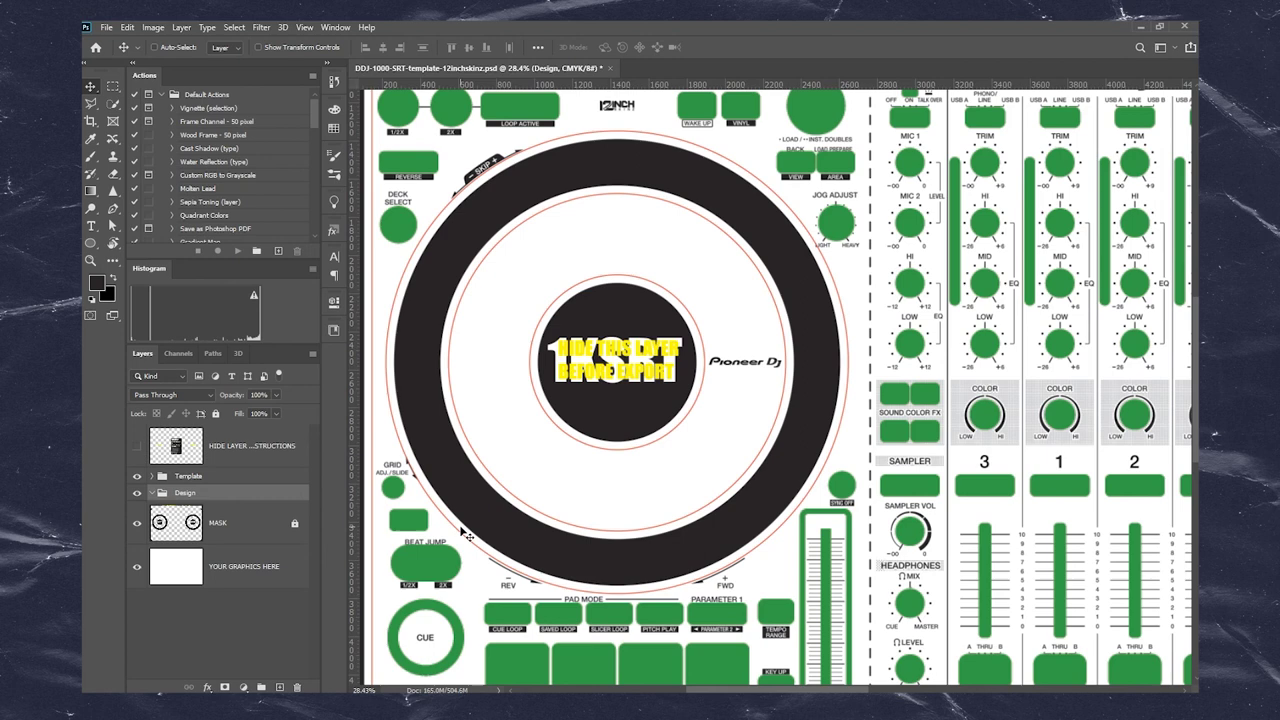
left_click(195, 555)
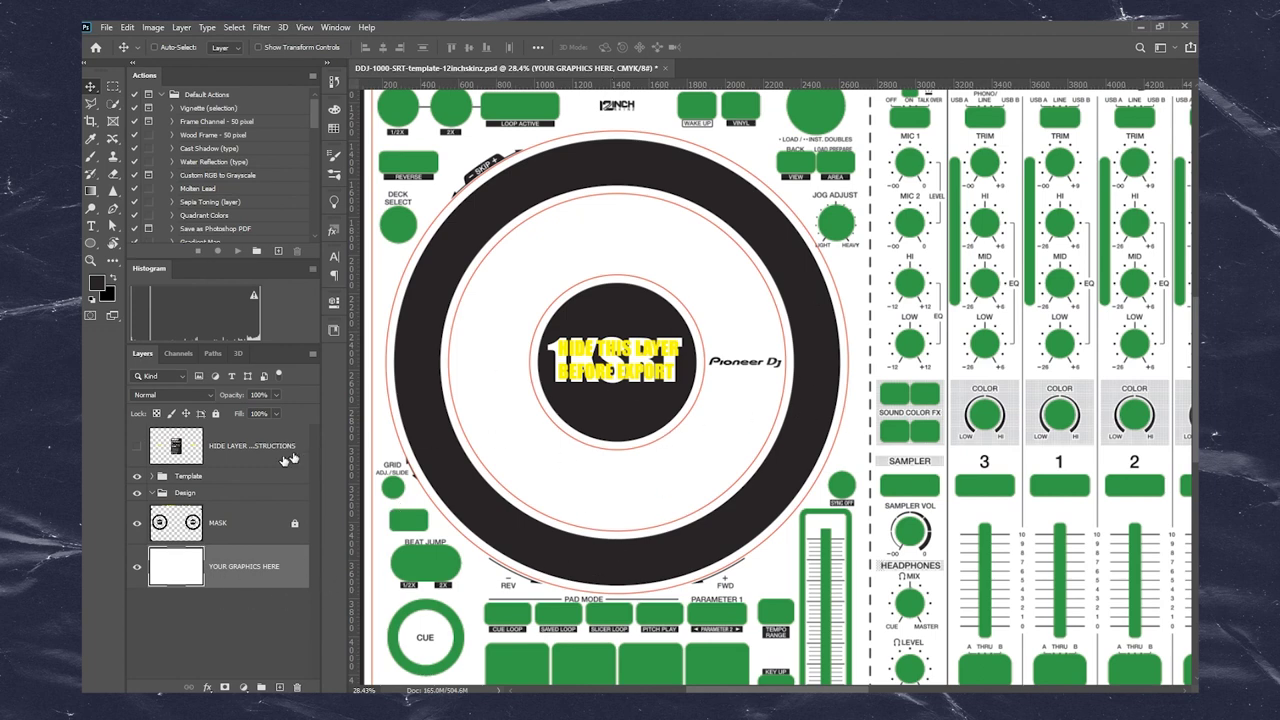
left_click(195, 495)
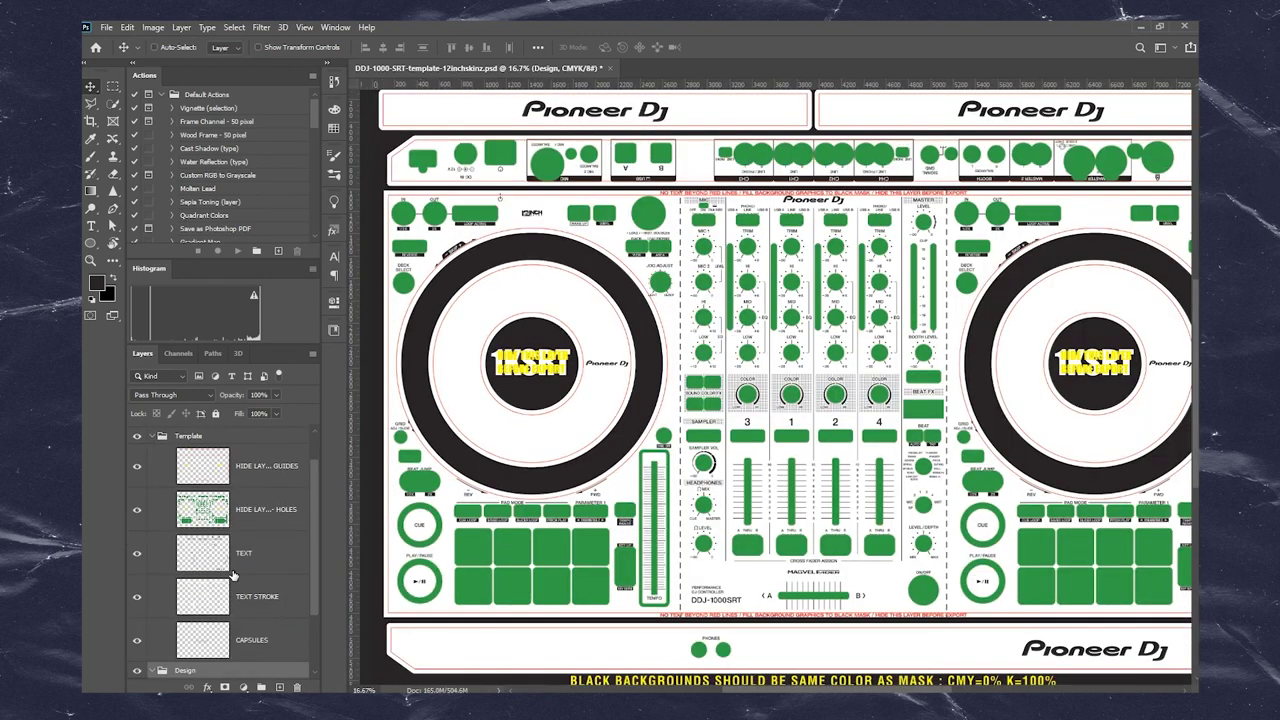
- Hide the green HOLES and red GUIDES layers in the Template group
scroll(232, 573, "up", 3)
left_click(137, 511)
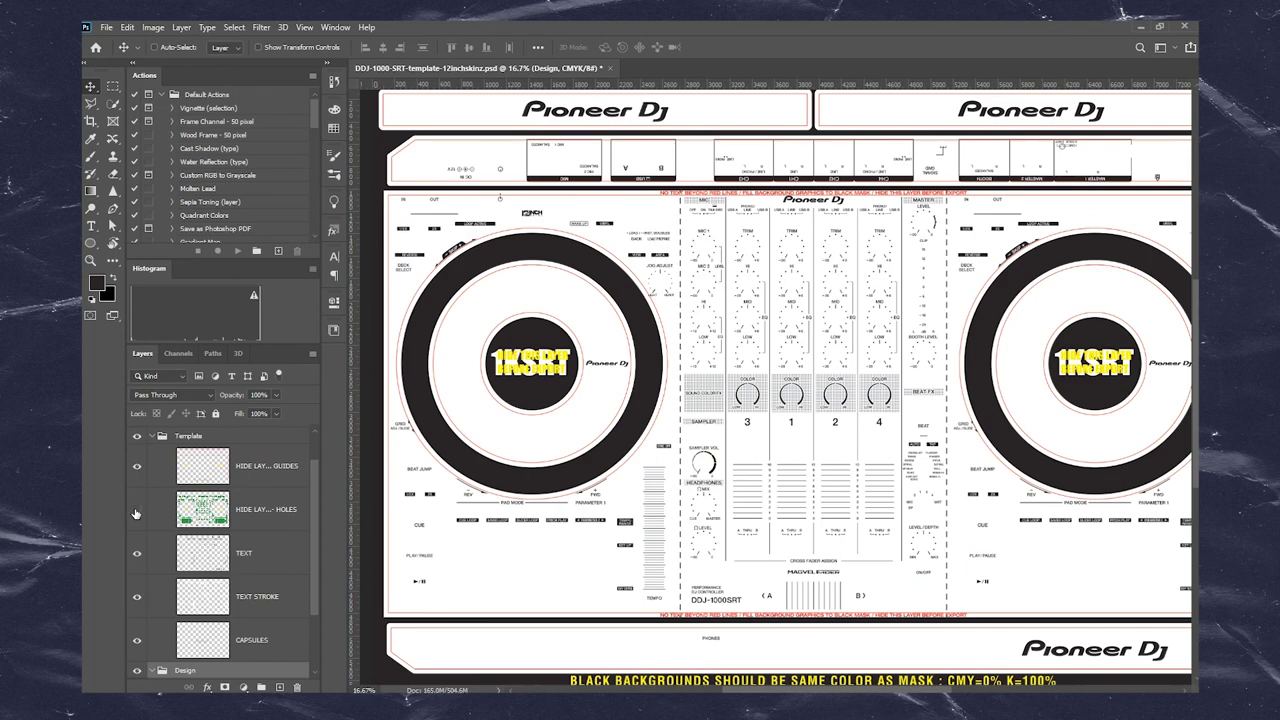
left_click(137, 512)
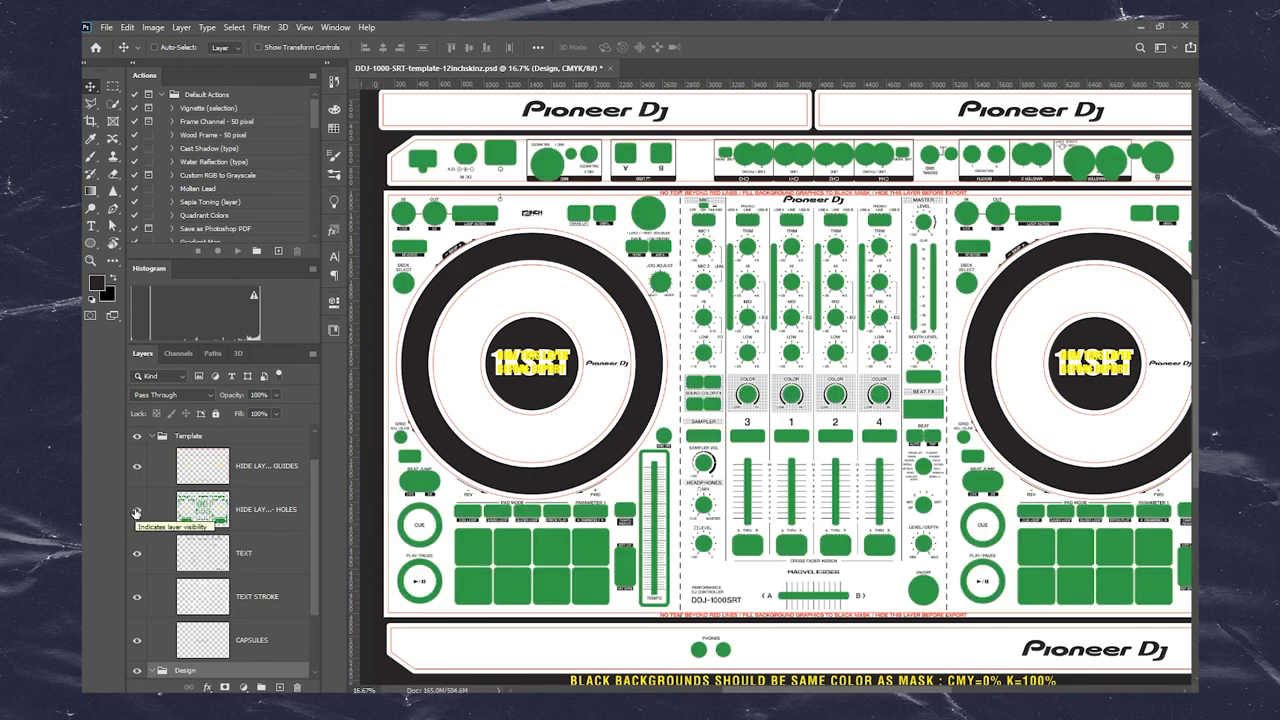
left_click(137, 512)
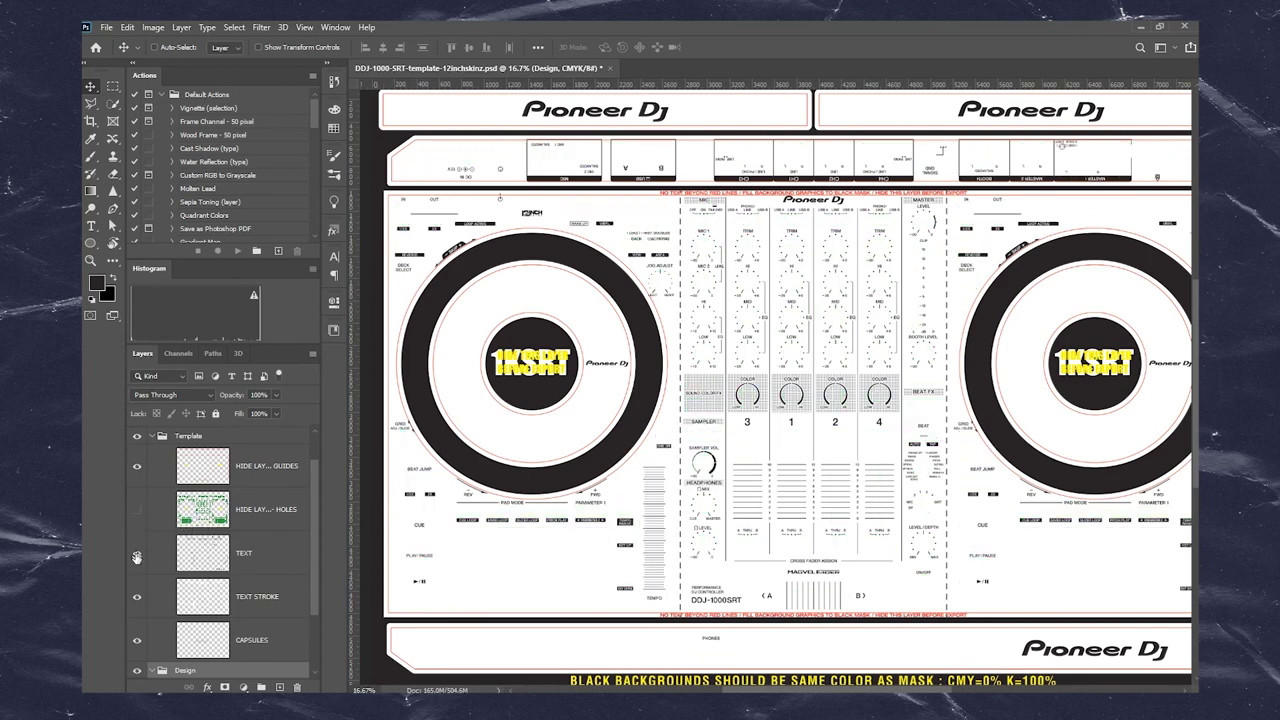
left_click(137, 467)
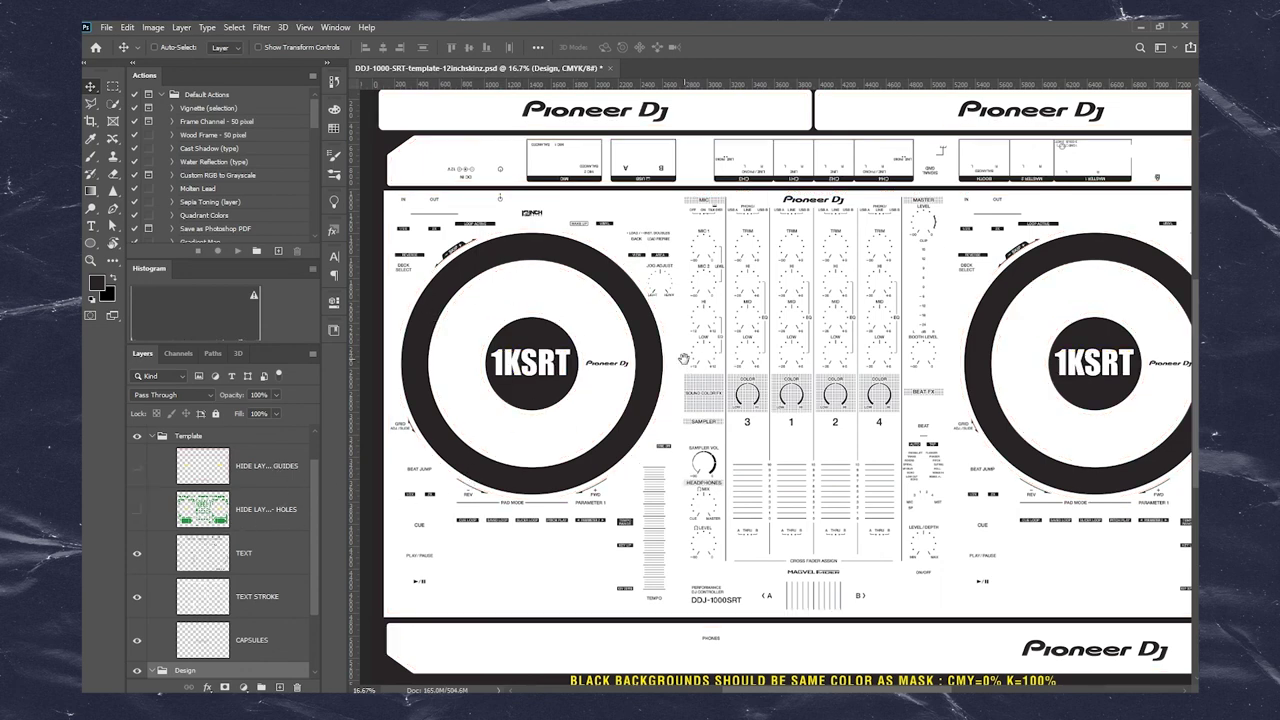
- Zoom in on the left jog wheel
scroll(680, 370, "right", 1)
scroll(241, 607, "down", 3)
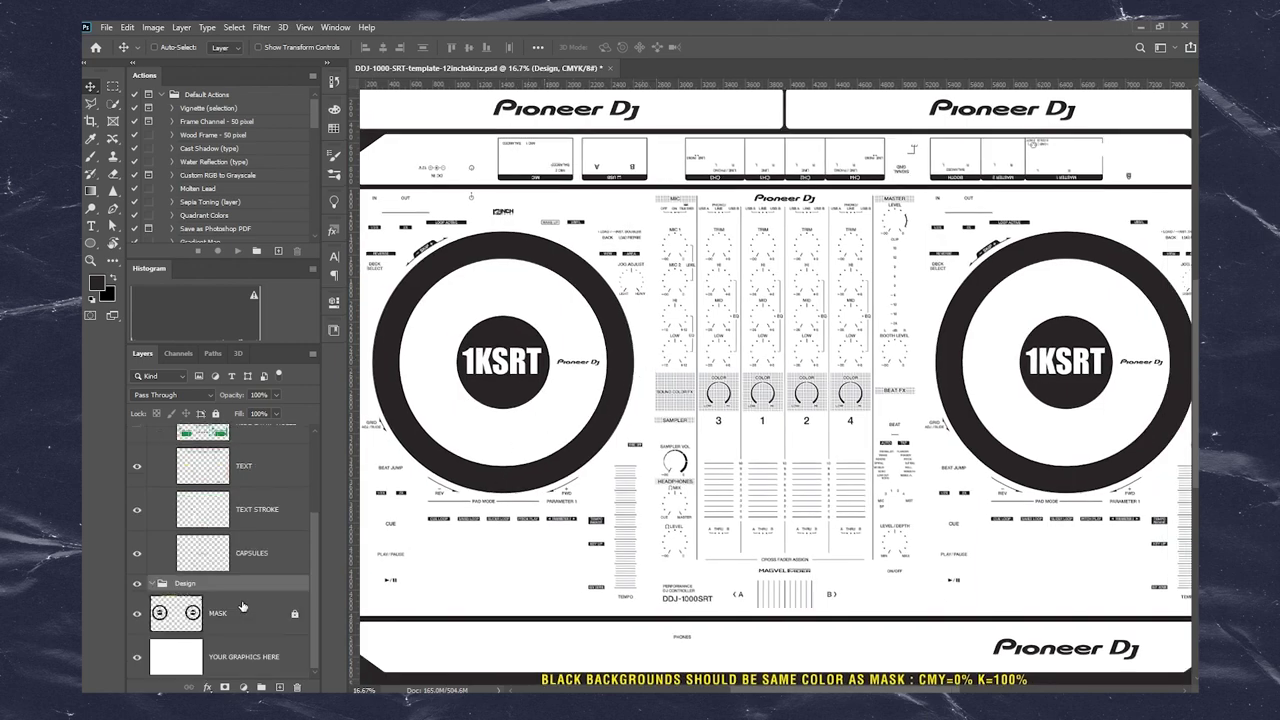
scroll(575, 550, "up", 1)
scroll(570, 500, "left", 2)
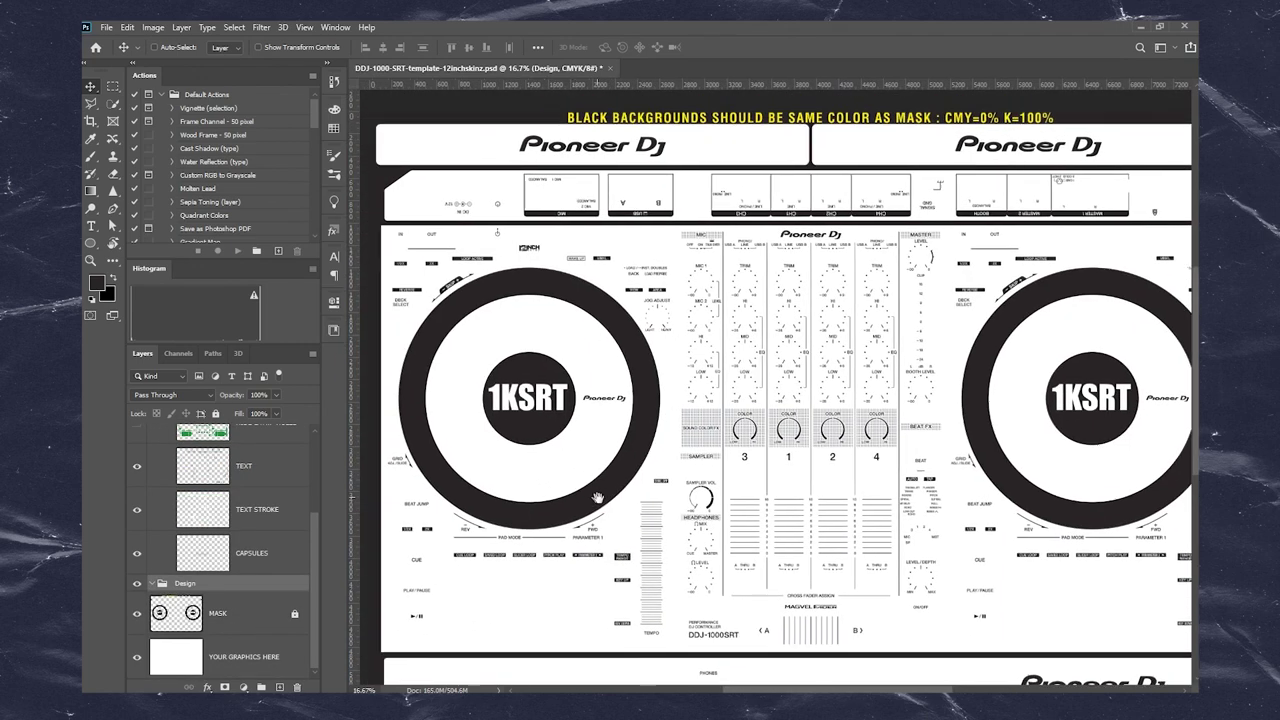
key("z")
left_click_drag(486, 386, 526, 383)
key("v")
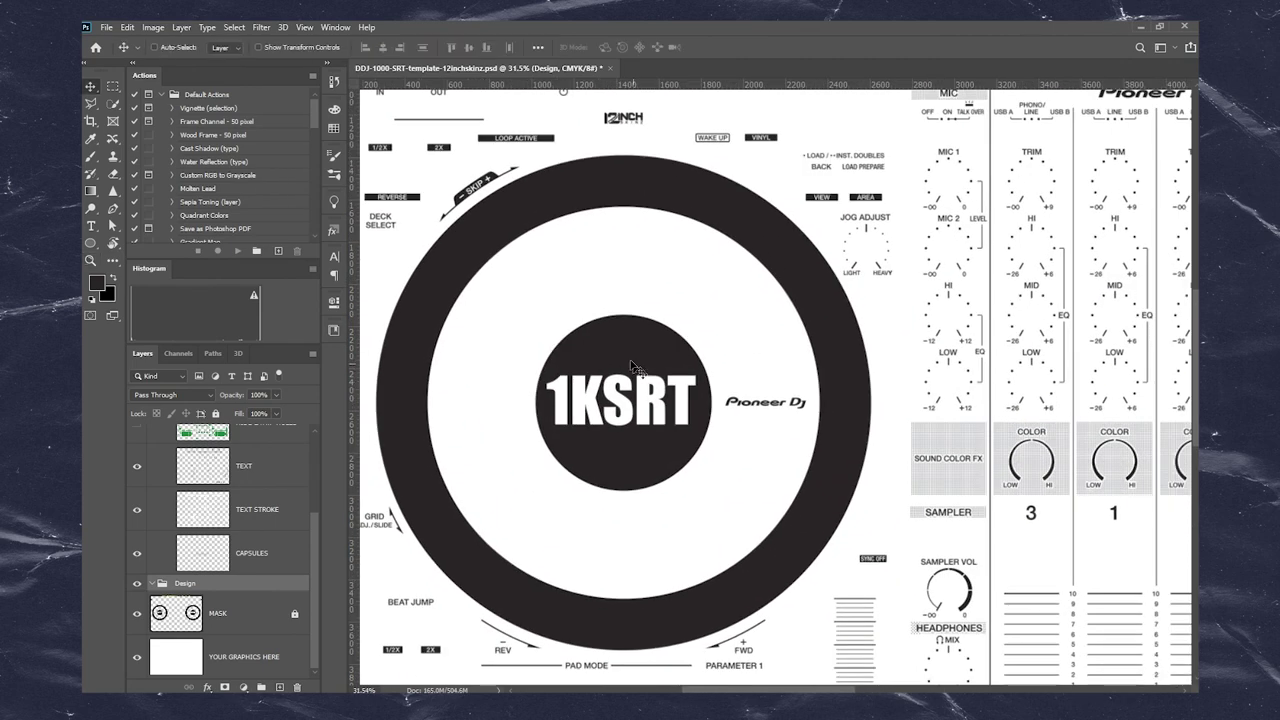
- Draw an ellipse over the left jog wheel and give it a green fill
left_click(90, 244)
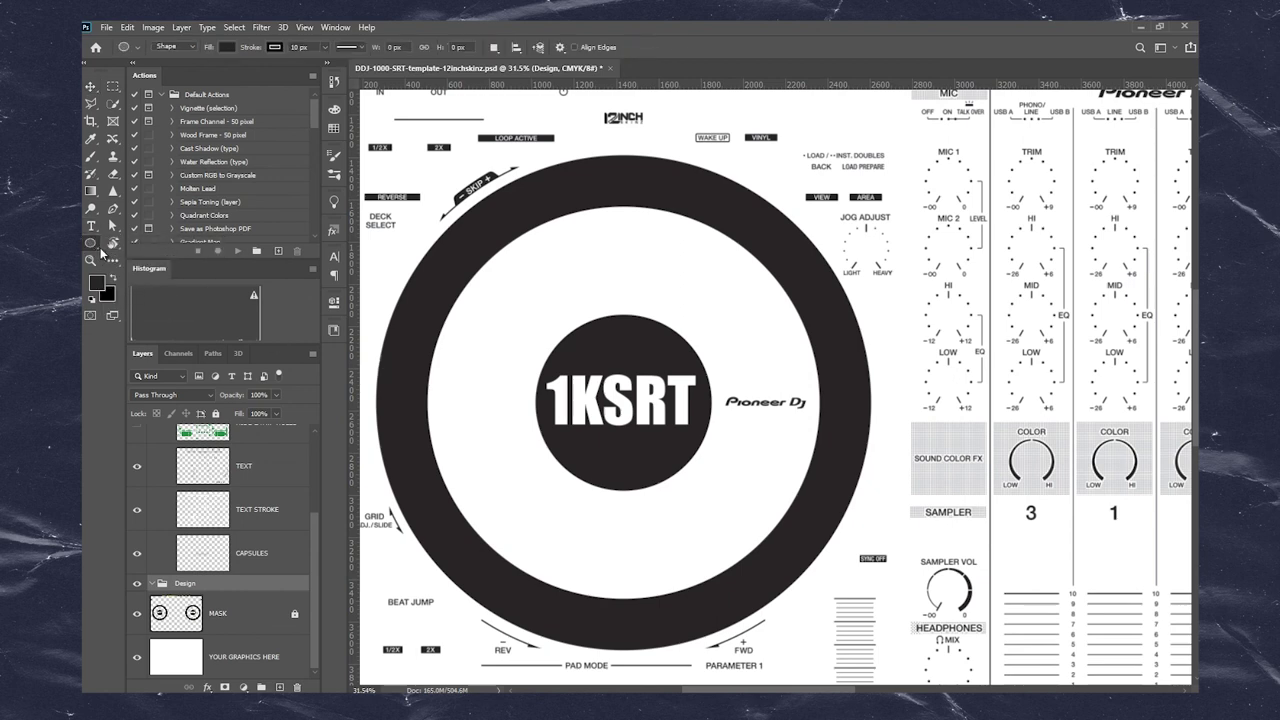
left_click_drag(466, 280, 899, 608)
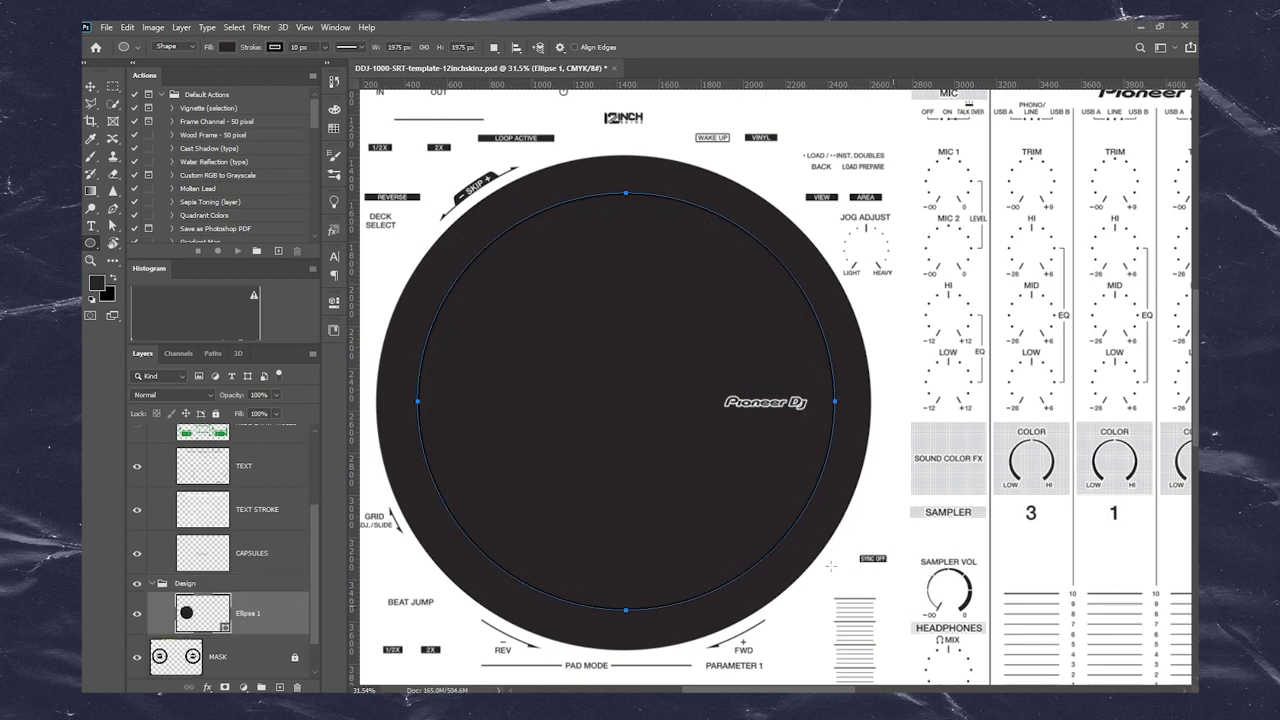
double_click(195, 612)
left_click_drag(427, 436, 421, 420)
left_click(383, 349)
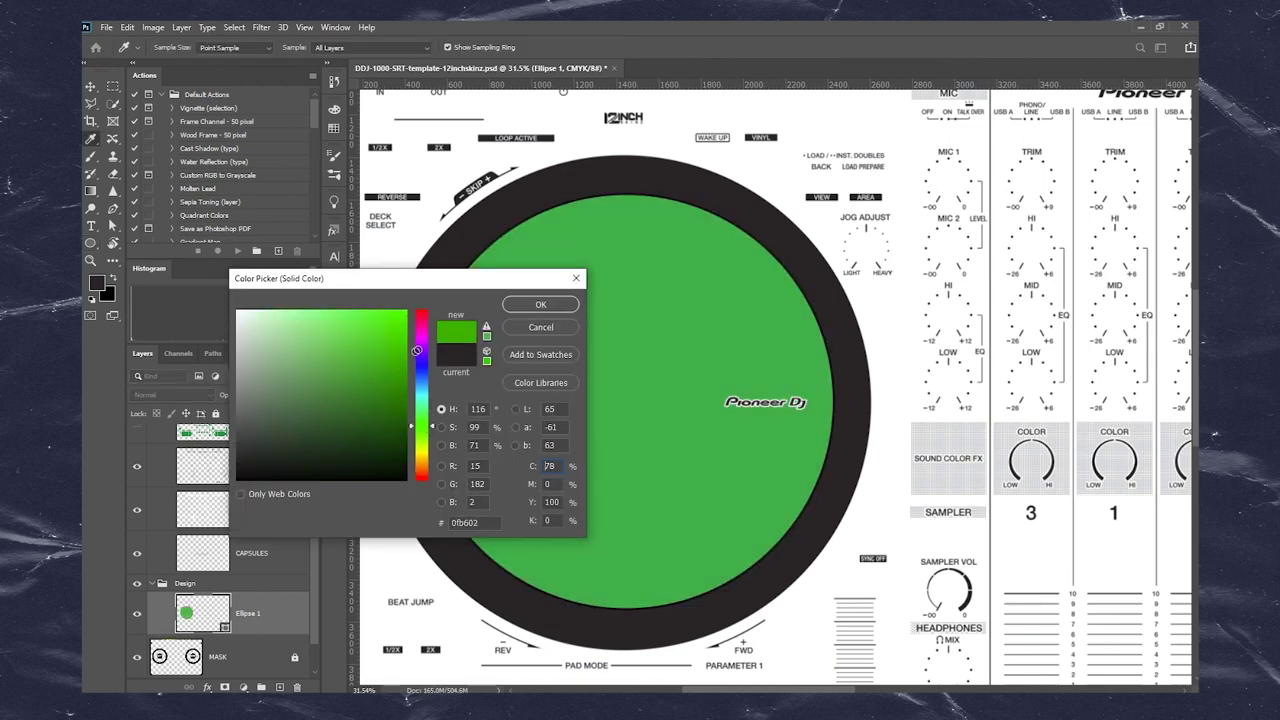
left_click(540, 304)
- Set the green circle's stroke to none
left_click(89, 87)
left_click(91, 244)
left_click(276, 47)
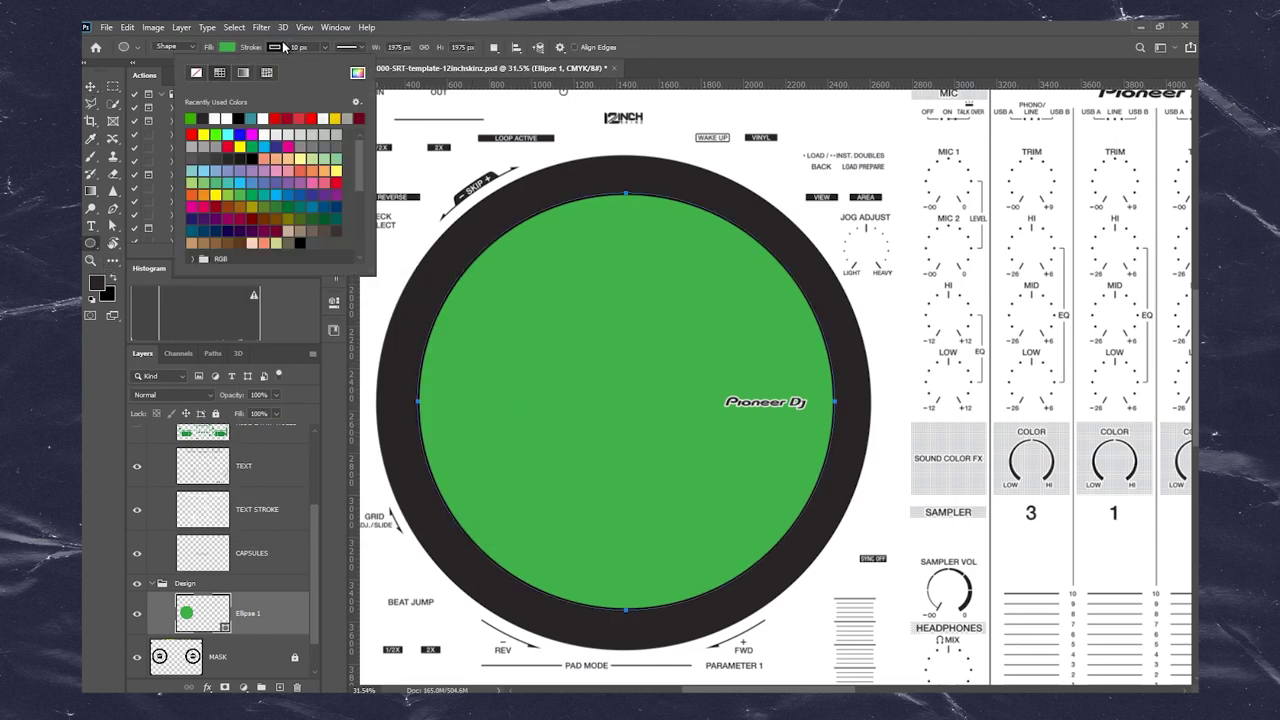
left_click(196, 76)
- Hide the HOLES overlay, show the red GUIDES circles, and zoom out over the template
left_click(205, 625)
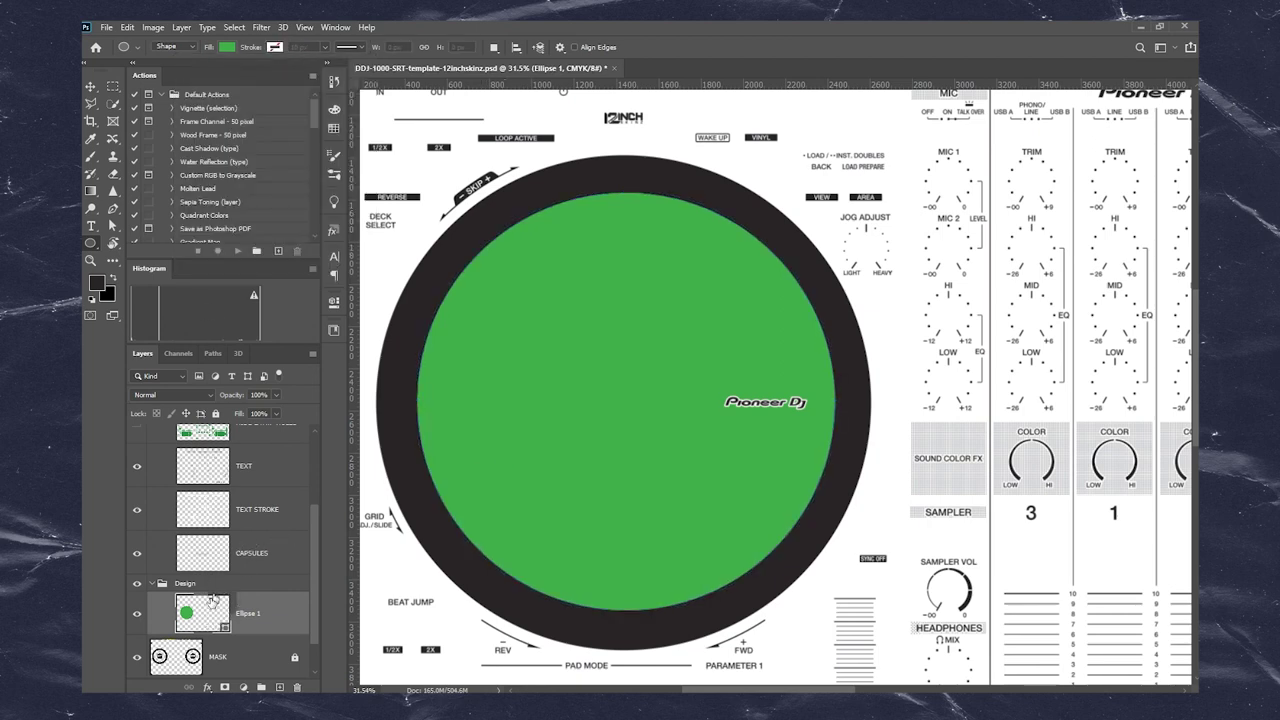
scroll(241, 551, "up", 3)
scroll(216, 600, "down", 1)
left_click(216, 598)
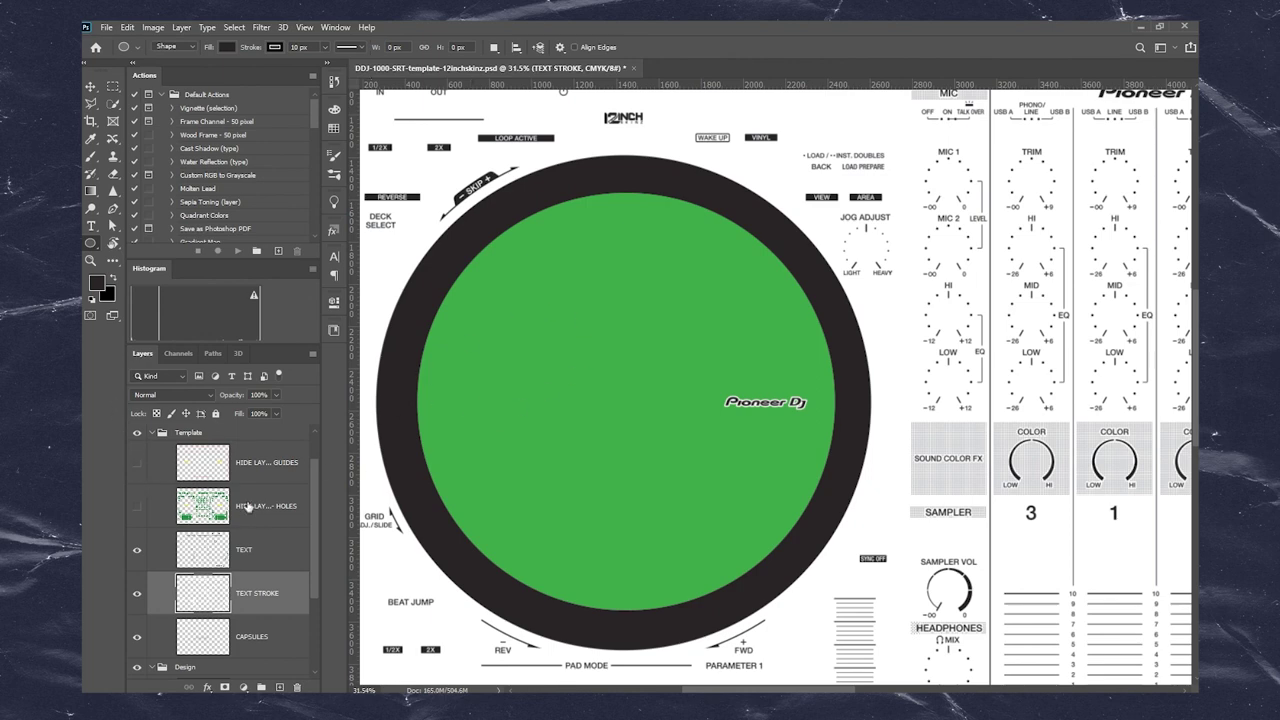
left_click(139, 509)
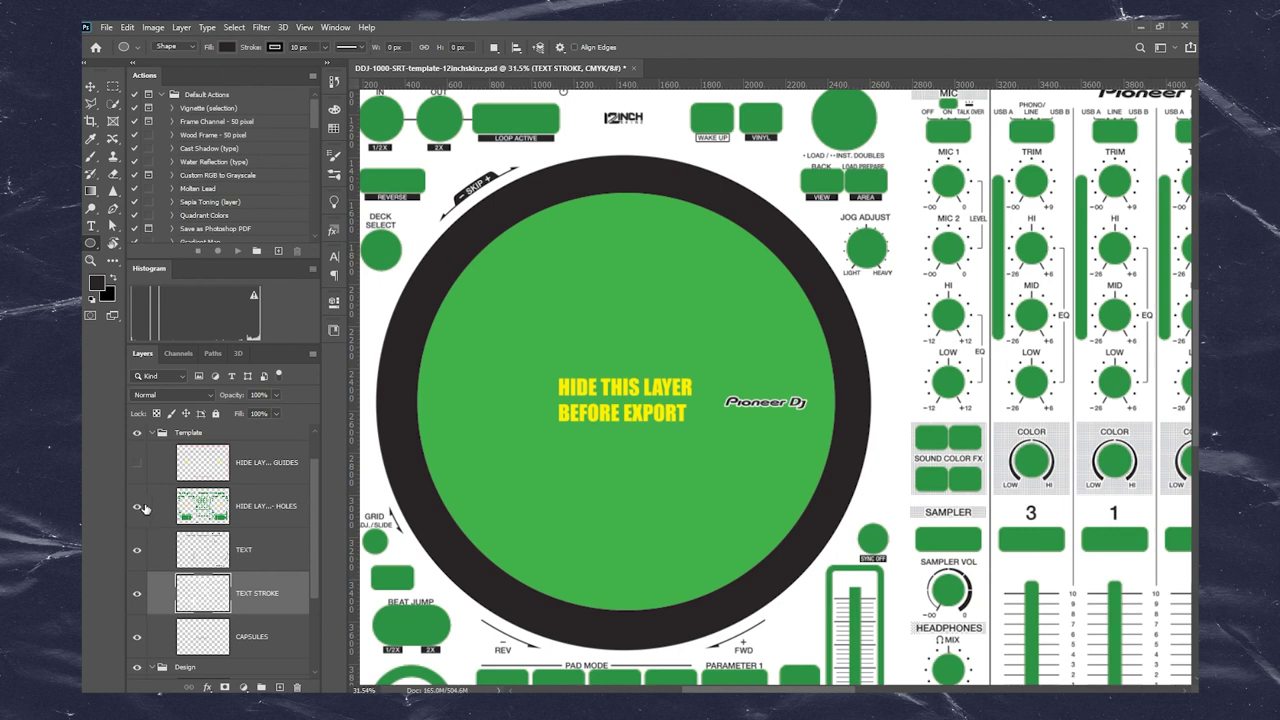
left_click(144, 509)
left_click(139, 465)
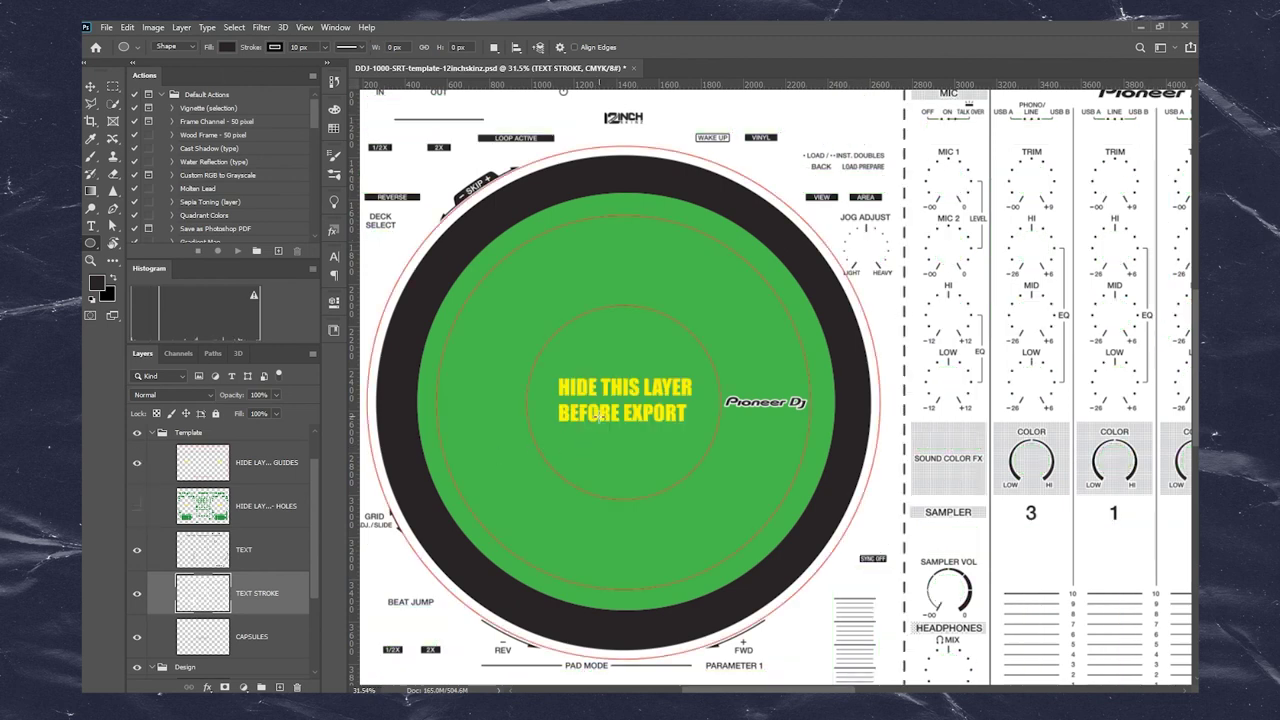
left_click(92, 87)
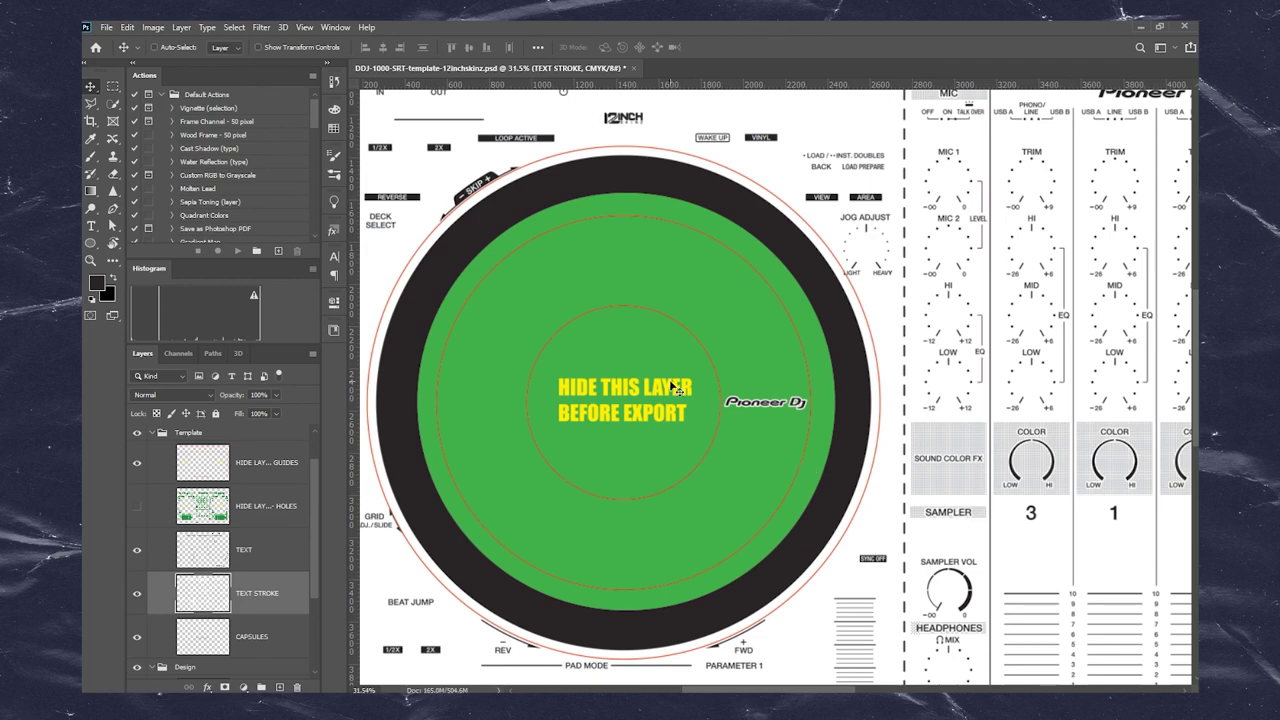
key("ctrl+minus")
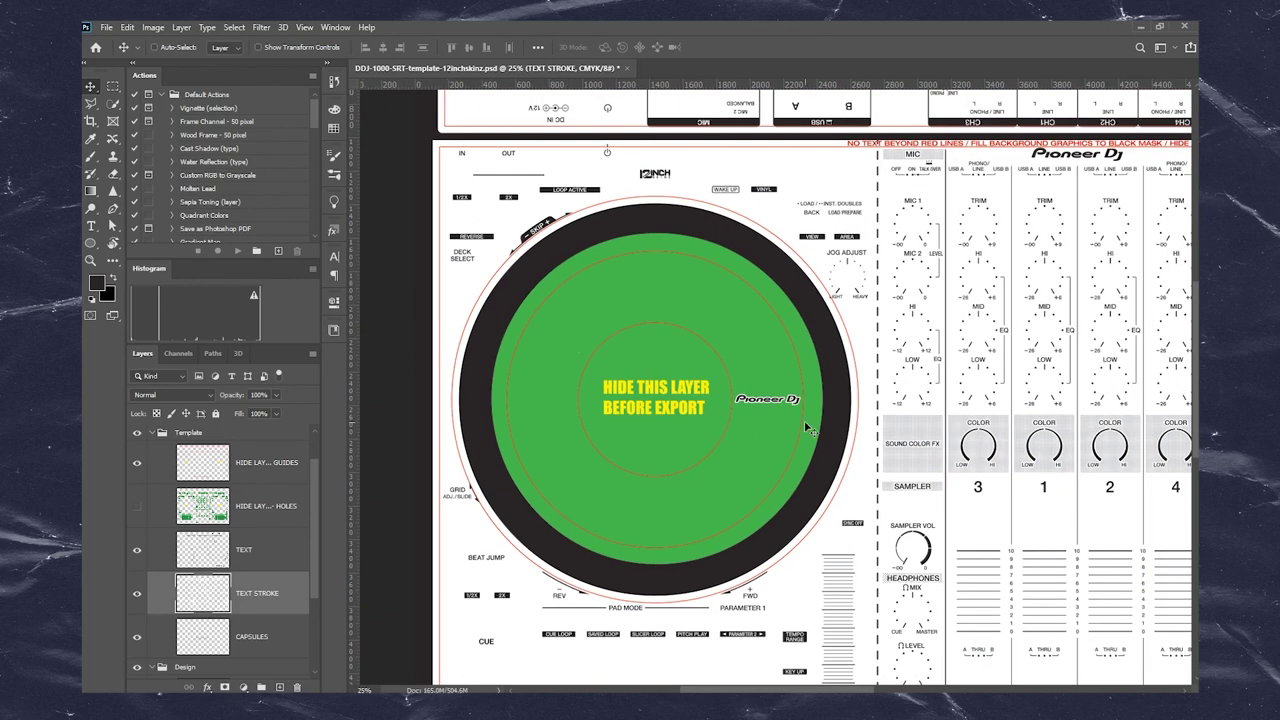
scroll(737, 428, "right", 1)
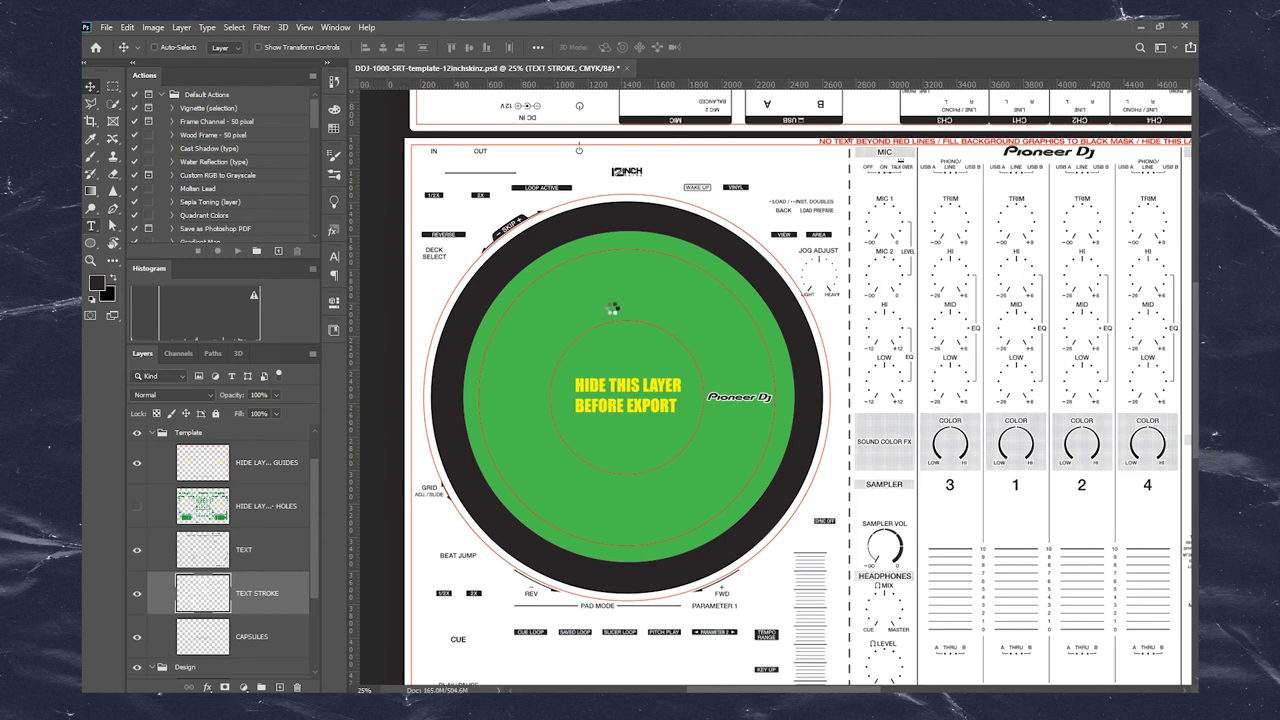
- Add a 'Dj Live' text layer on the green left circle
key("t")
left_click(658, 298)
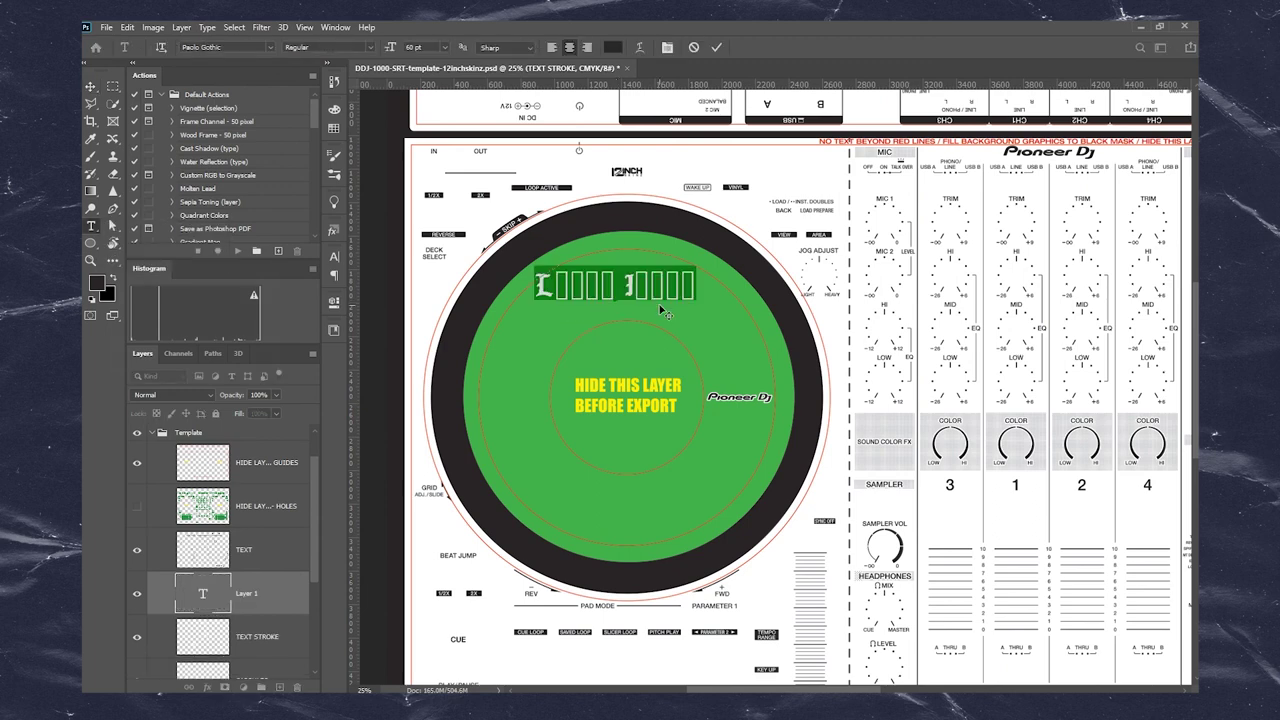
type("Dj Live")
left_click(91, 87)
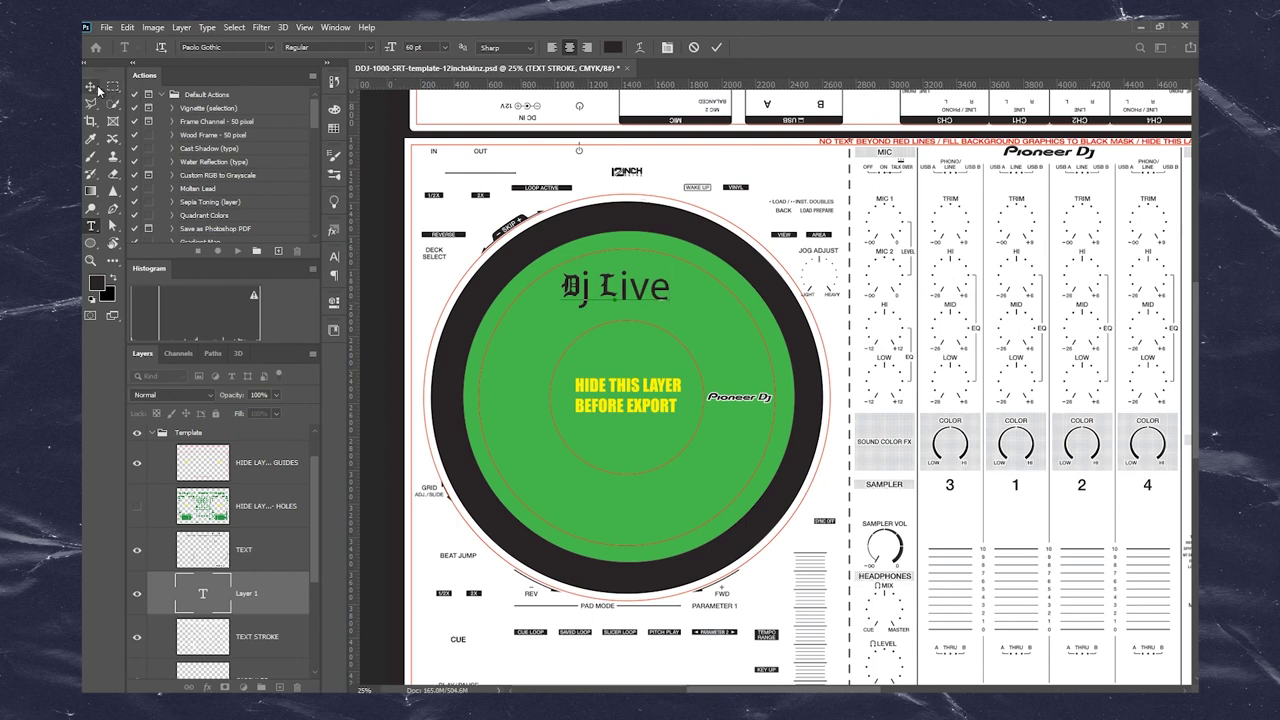
left_click_drag(698, 292, 713, 293)
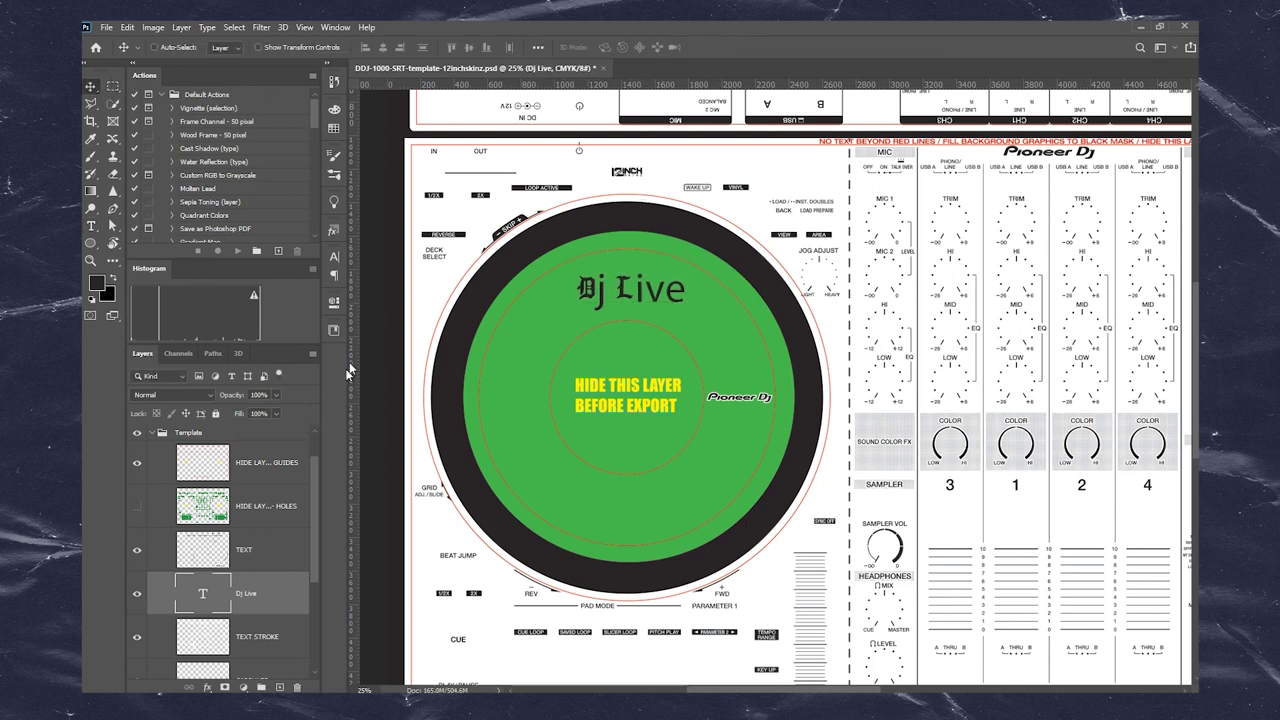
- Set the Dj Live font to Old English Text MT and nudge it into place
left_click(335, 257)
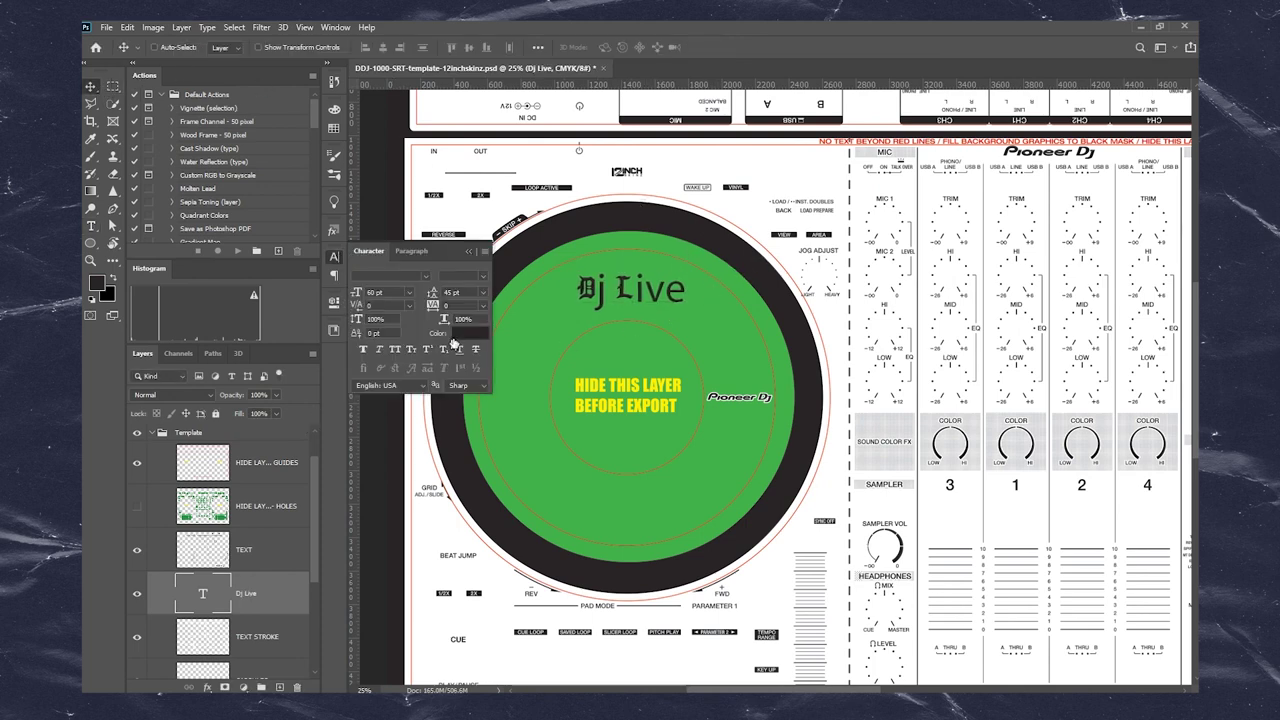
left_click(425, 274)
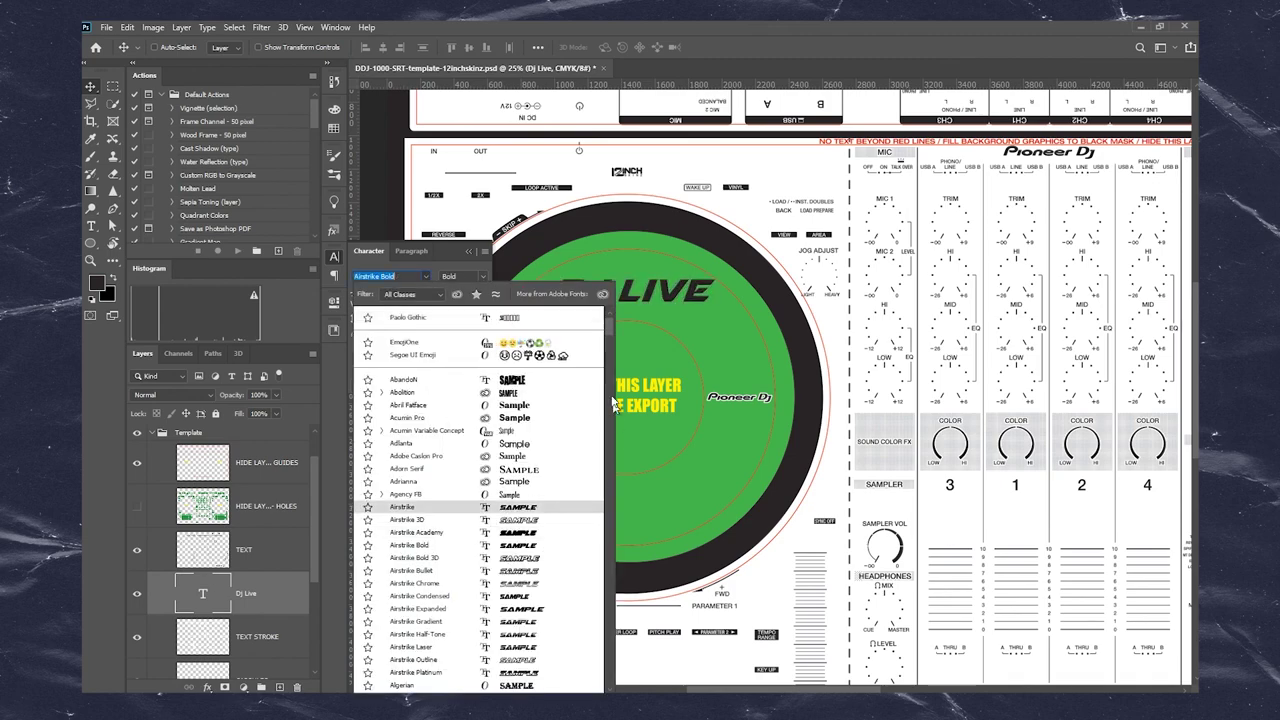
left_click_drag(610, 336, 610, 530)
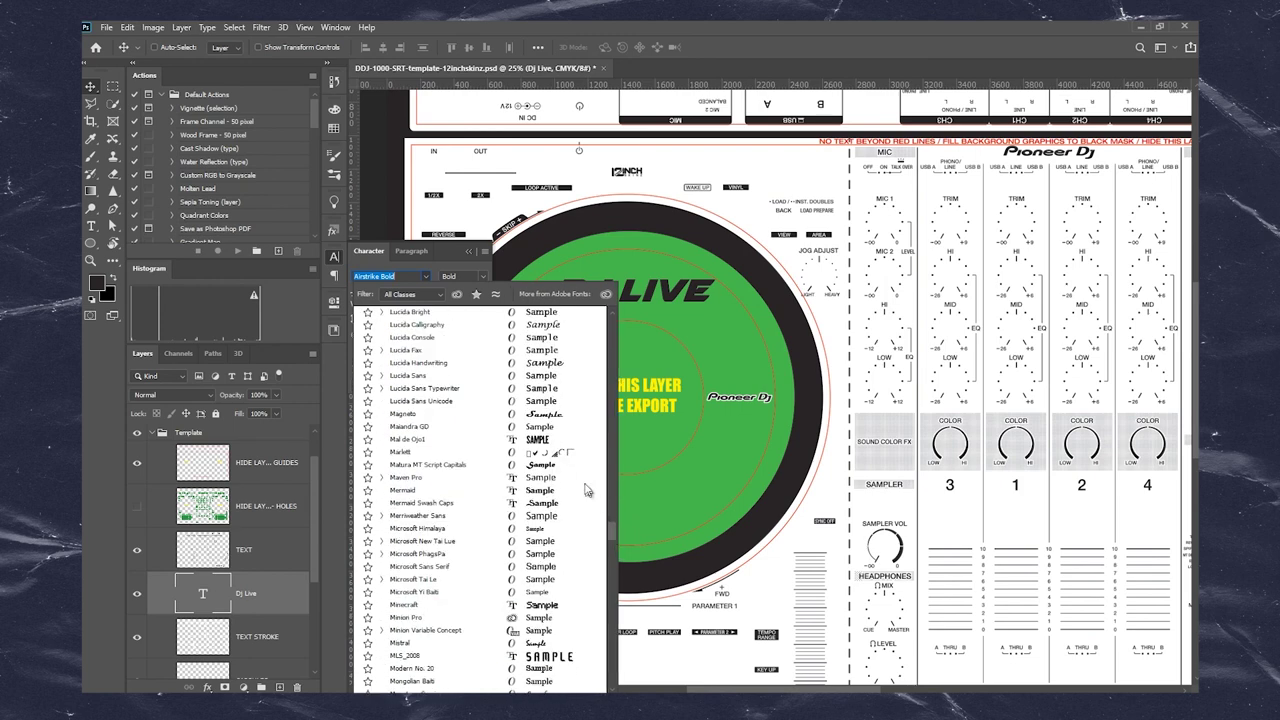
left_click_drag(615, 531, 613, 574)
scroll(533, 452, "up", 2)
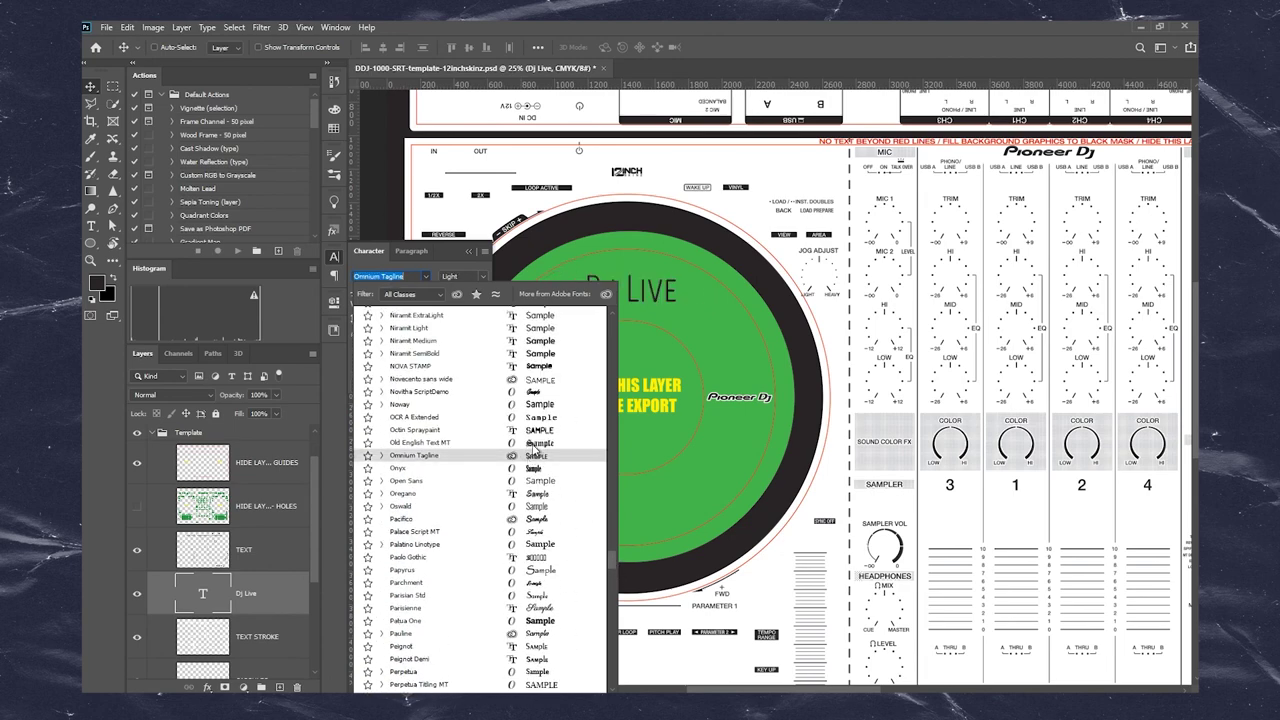
left_click(536, 443)
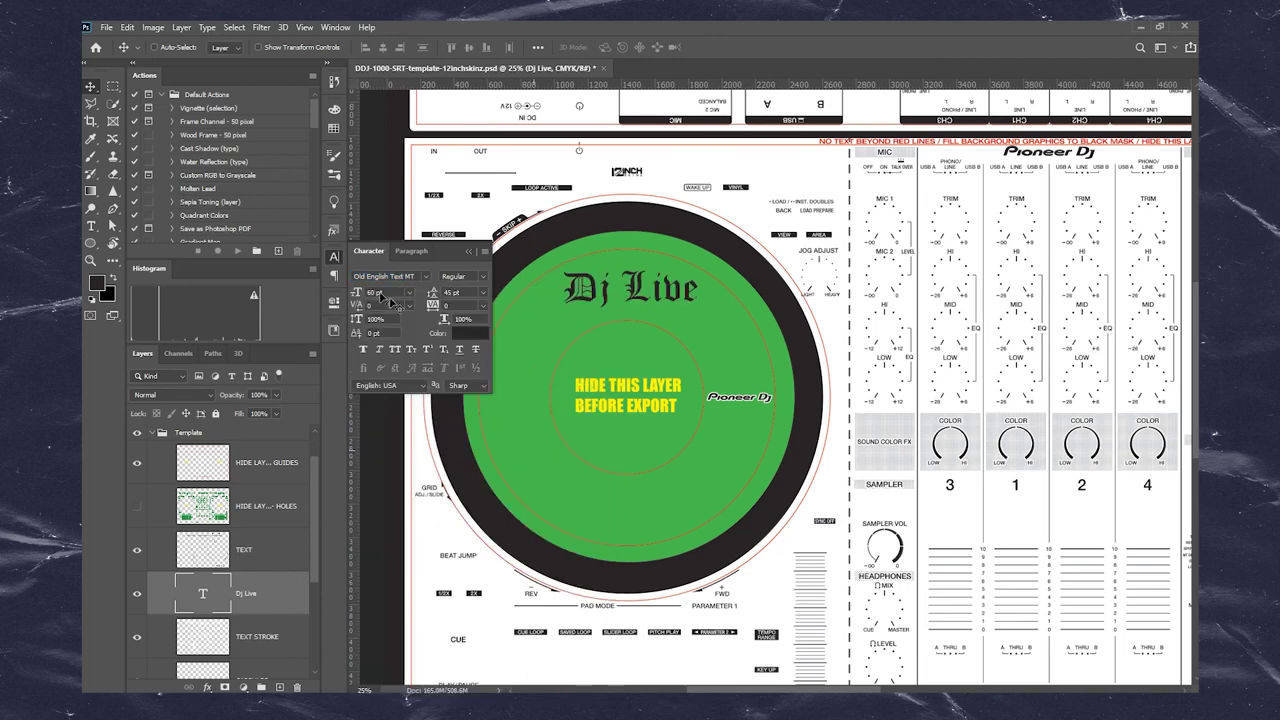
left_click(335, 257)
left_click_drag(676, 298, 670, 307)
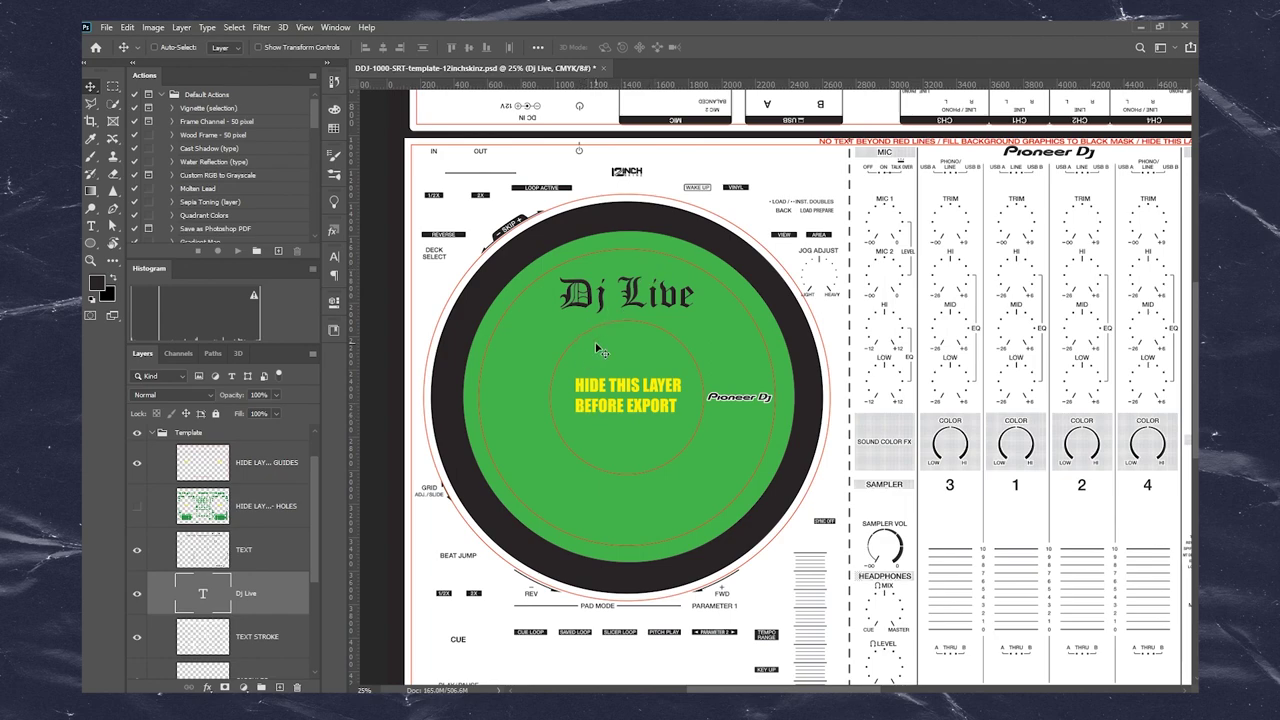
key("ctrl+0")
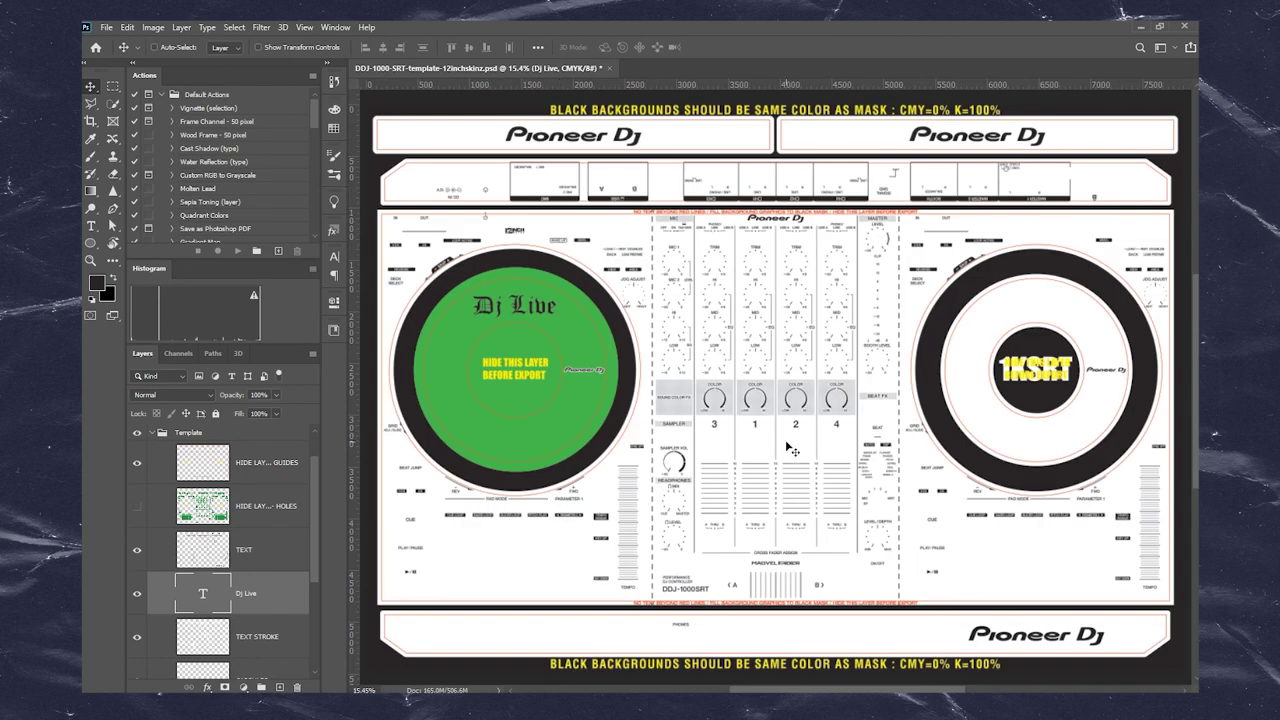
- Move Dj Live into the Design group and duplicate it together with Ellipse 1
scroll(265, 609, "down", 2)
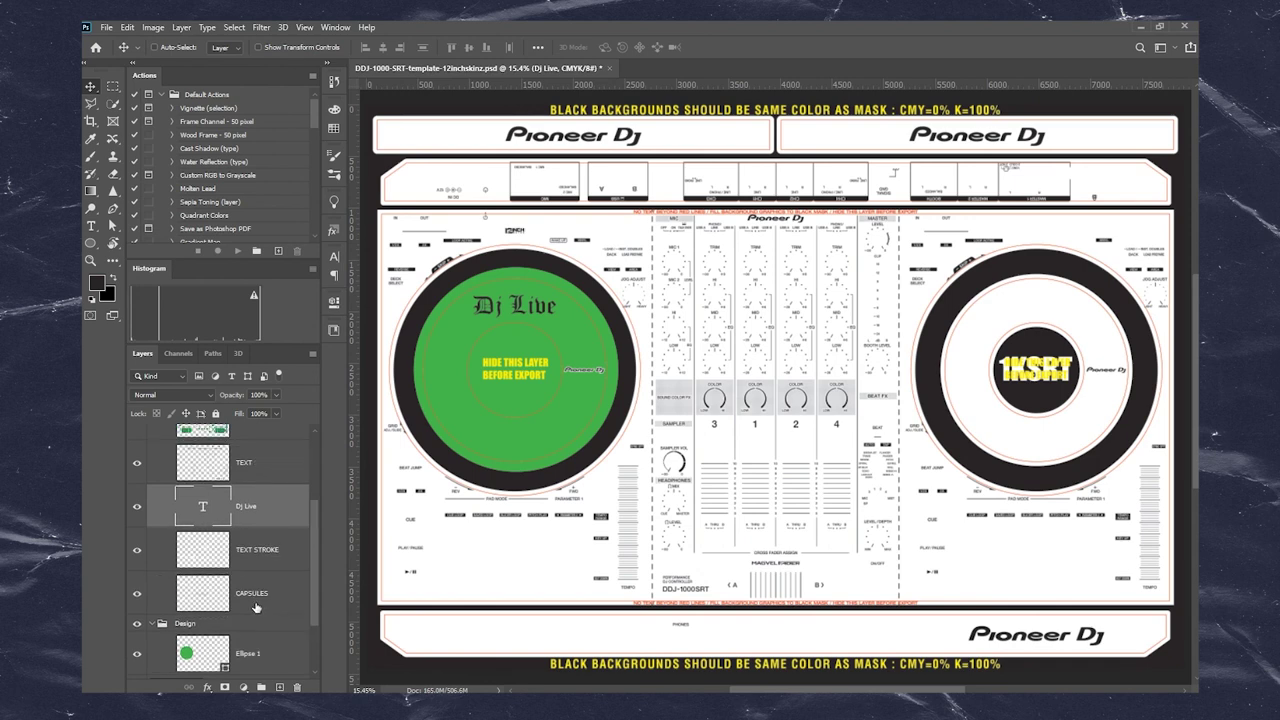
left_click_drag(240, 510, 265, 630)
scroll(265, 634, "down", 2)
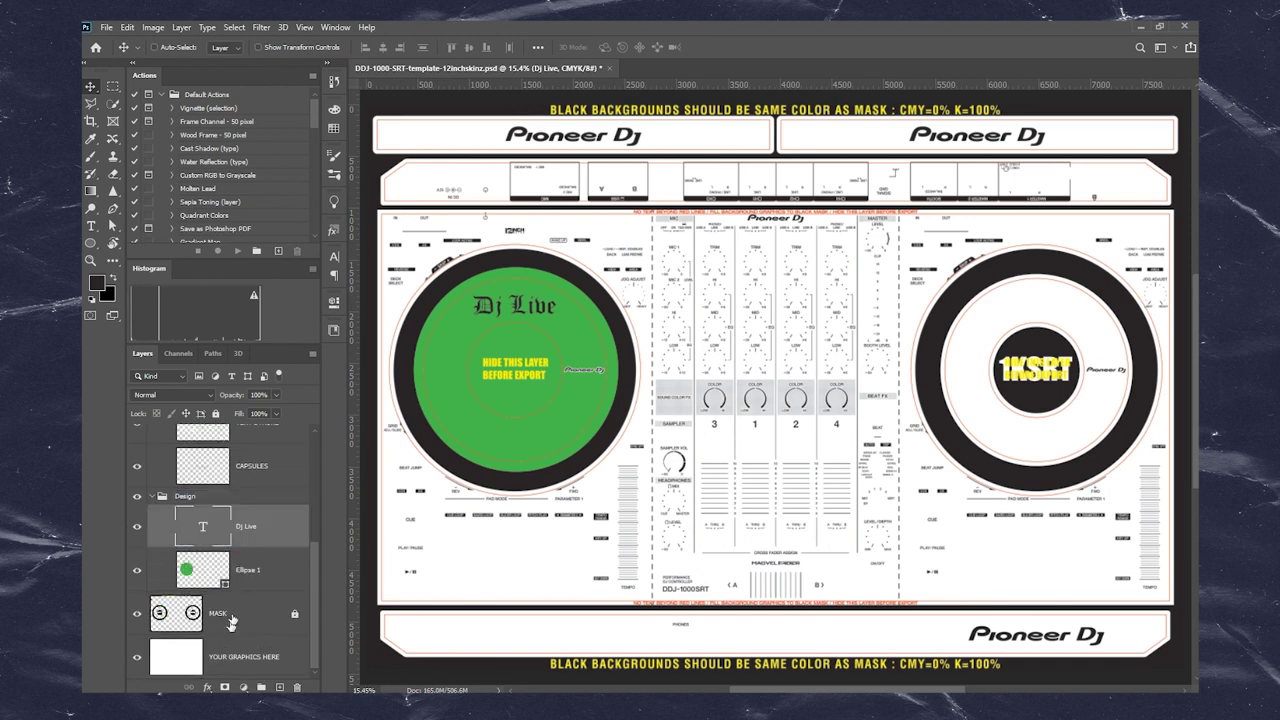
left_click(247, 571)
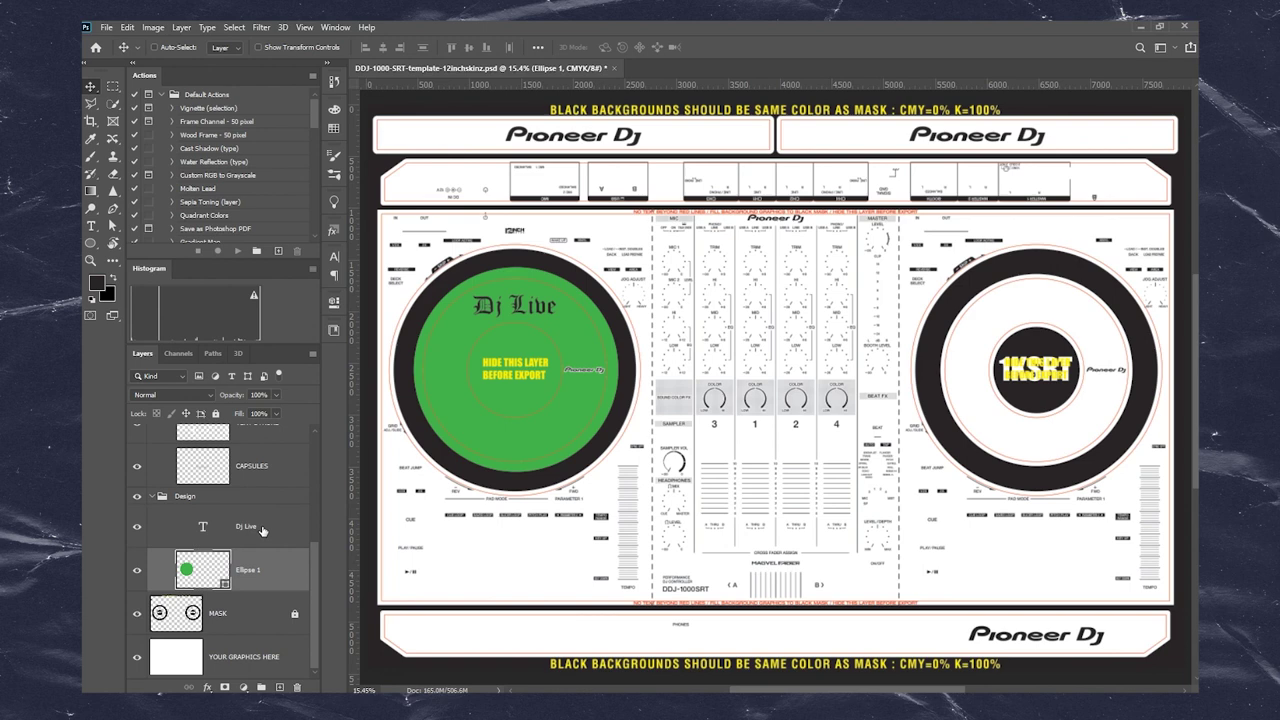
left_click(262, 530, "shift")
key("ctrl+j")
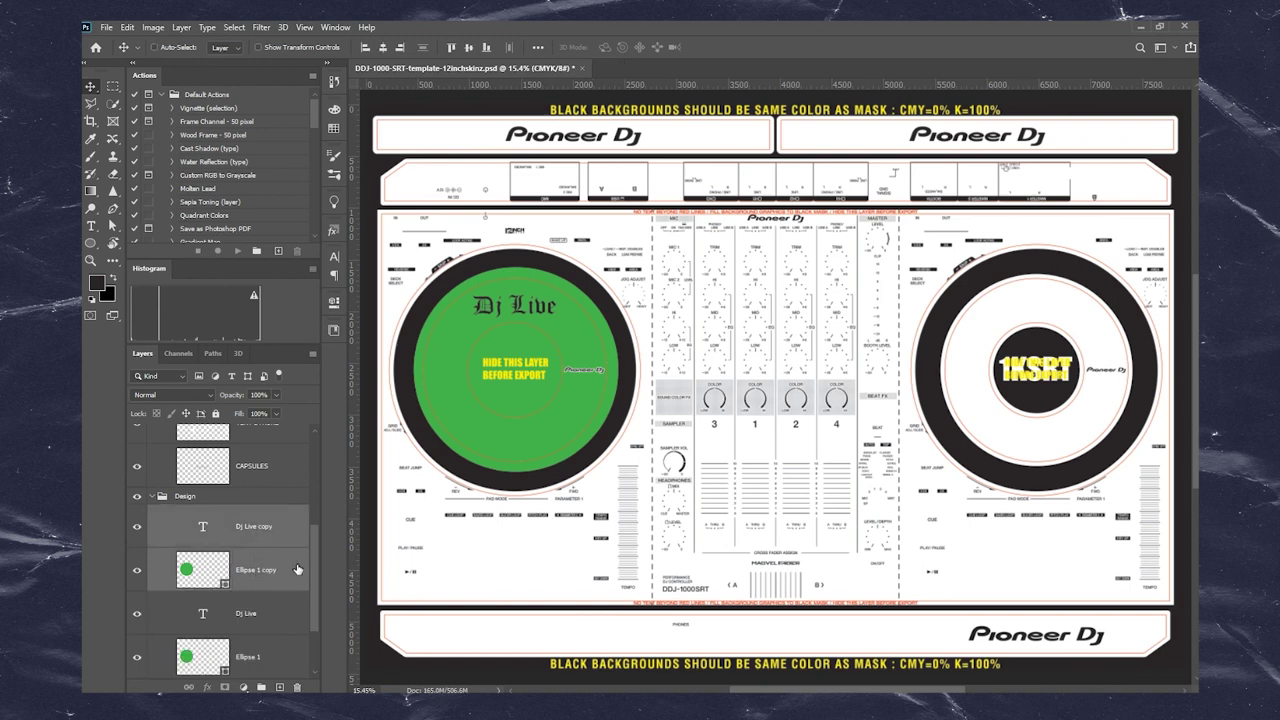
- Move the copied green circle and Dj Live title onto the right deck
left_click(247, 613)
left_click(262, 568)
left_click(267, 530, "shift")
left_click_drag(556, 437, 1058, 463)
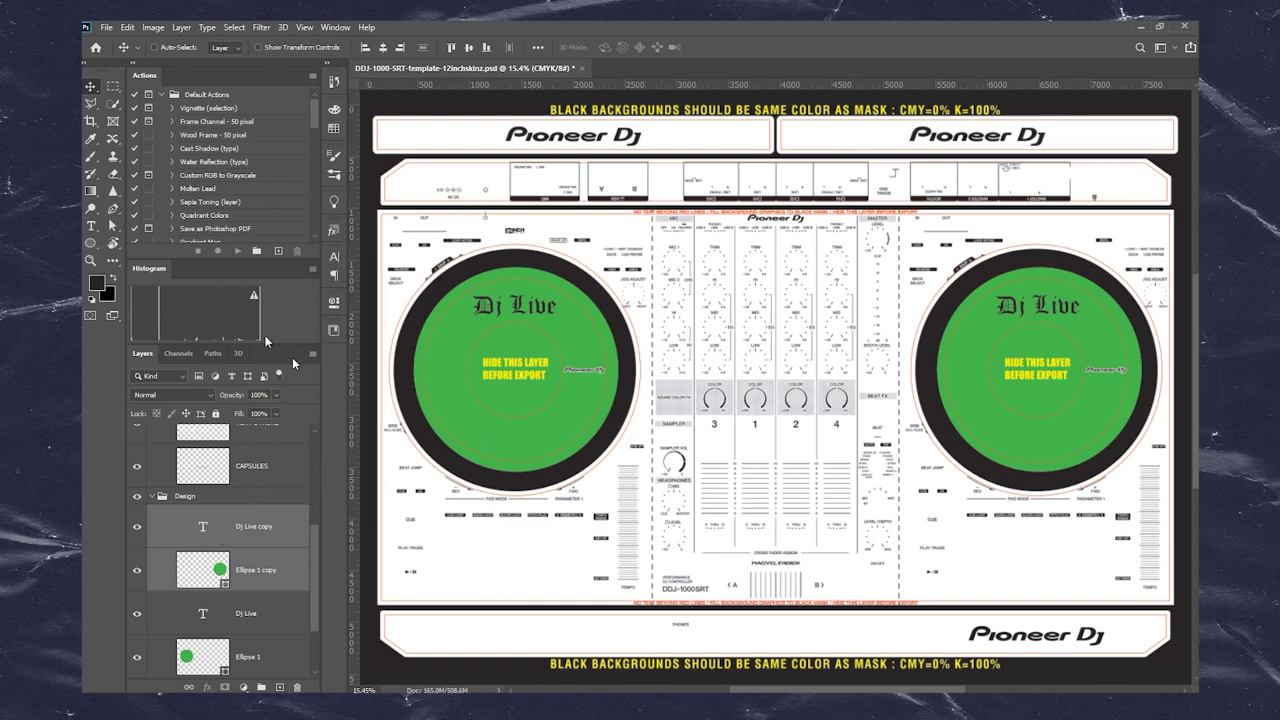
scroll(260, 603, "down", 2)
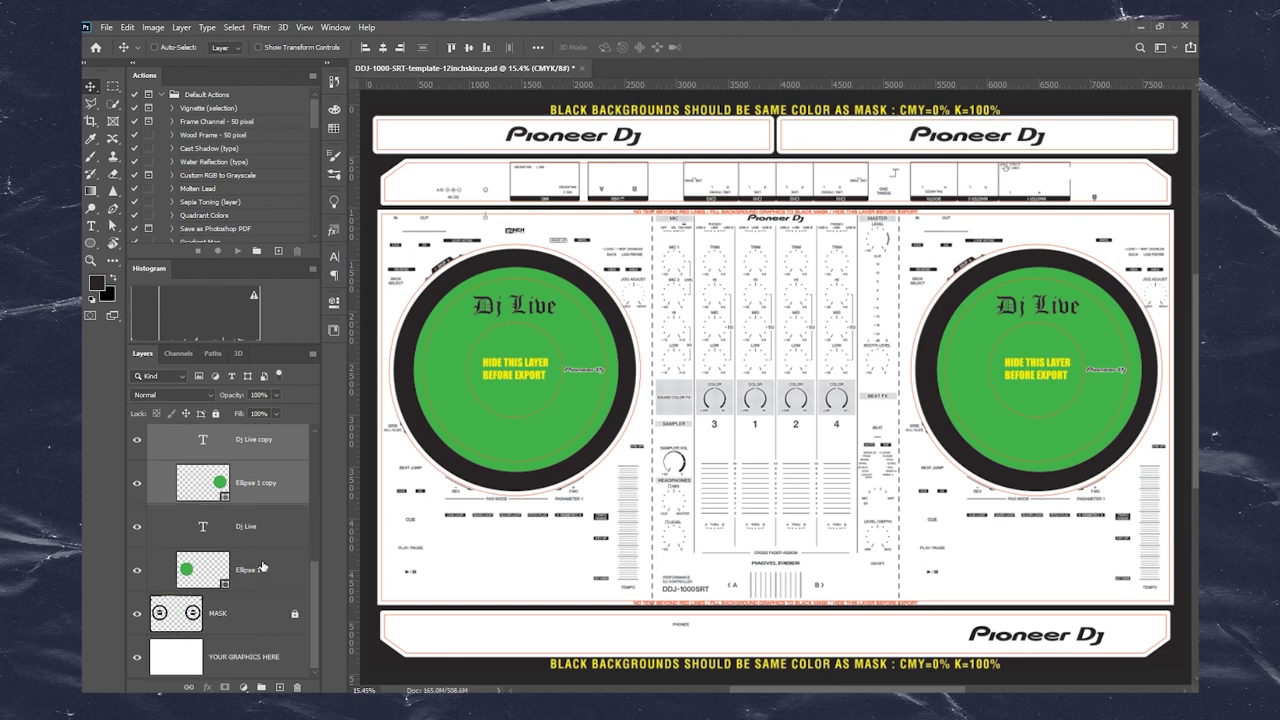
left_click(262, 568)
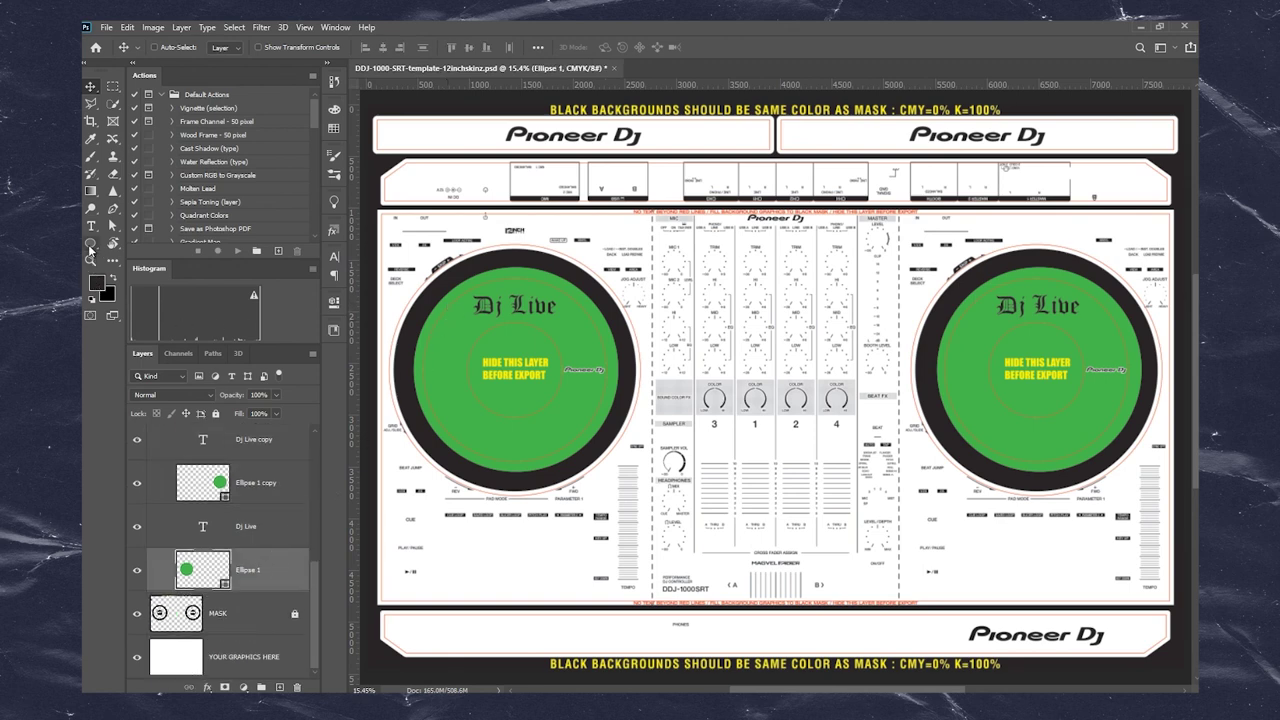
- Draw a mid-grey rectangle over the whole main controller panel
left_click(90, 243)
left_click(140, 257)
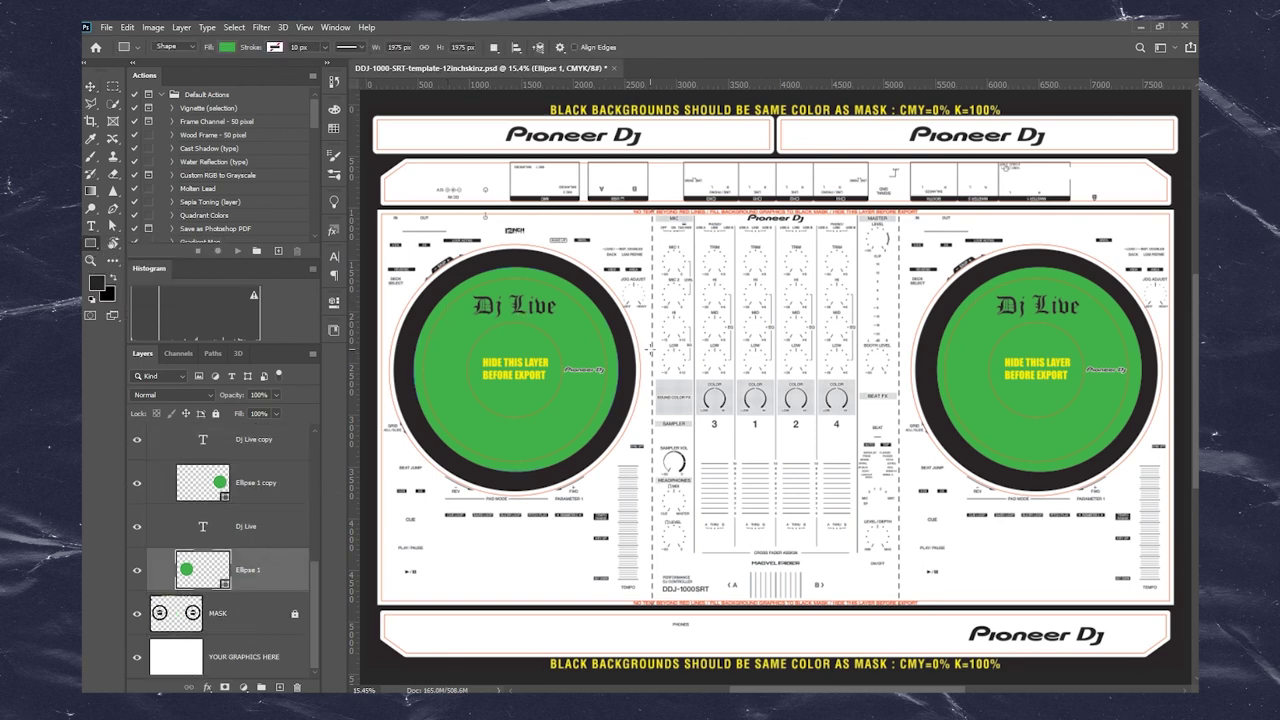
left_click(96, 283)
left_click_drag(266, 355, 204, 386)
left_click(523, 301)
left_click_drag(467, 330, 482, 322)
left_click_drag(399, 208, 1171, 600)
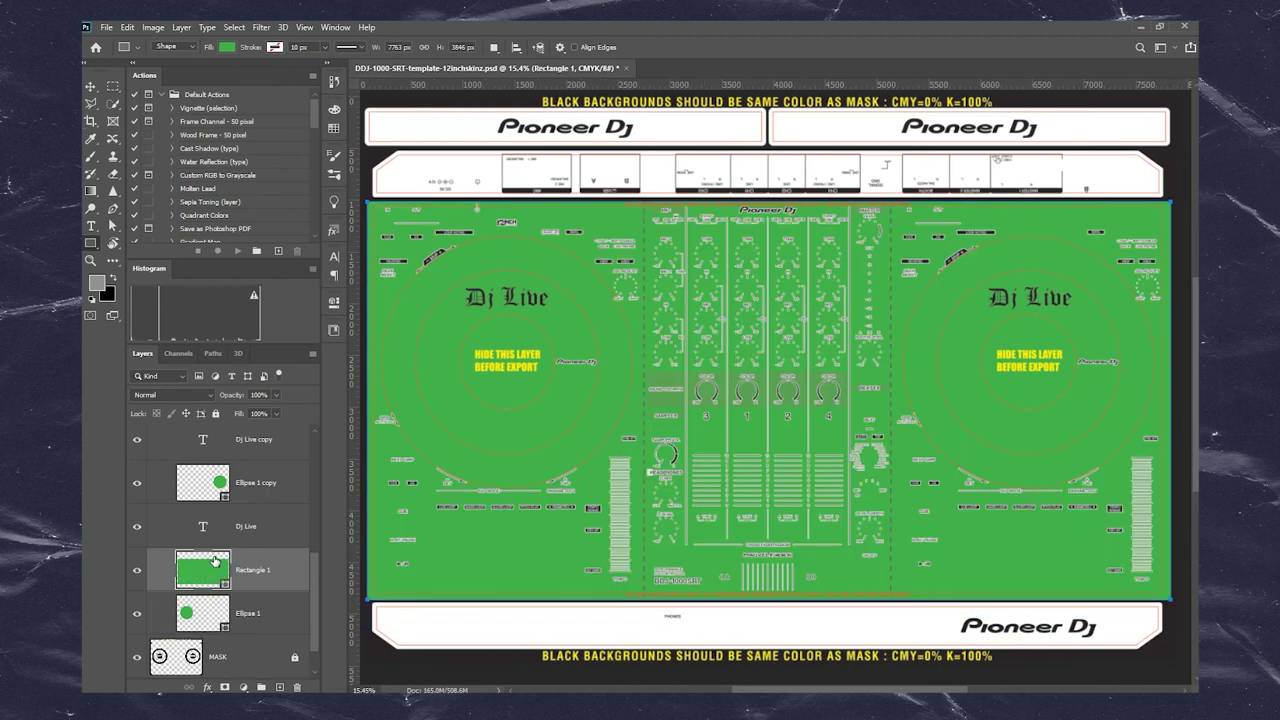
- Change the rectangle fill to light grey 9e9e9e and add a new empty layer
left_click_drag(290, 362, 222, 375)
left_click(540, 304)
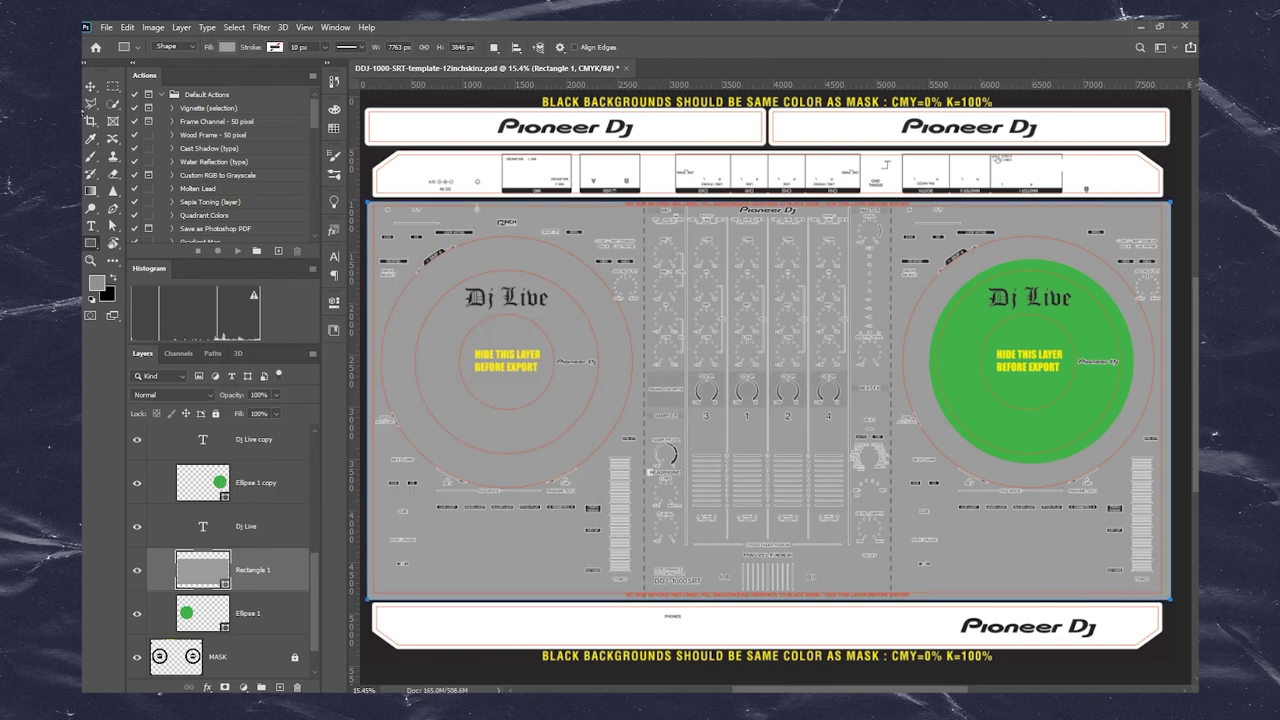
left_click(89, 87)
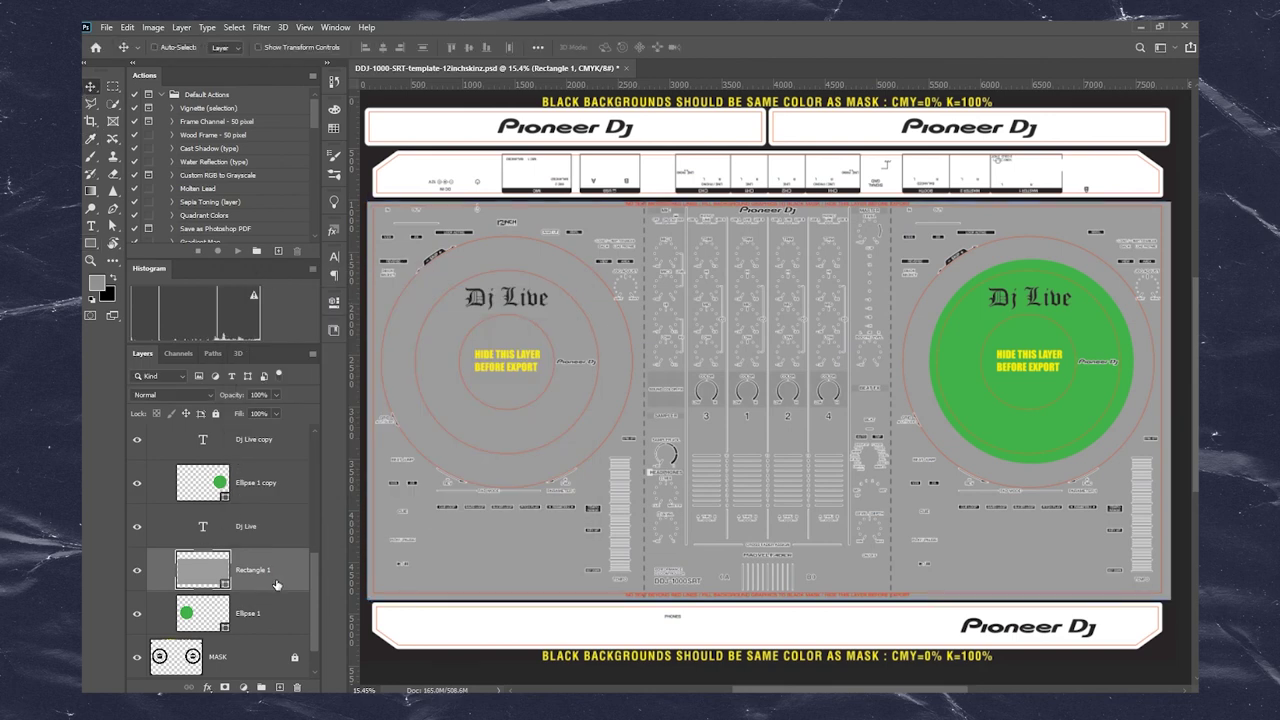
key("ctrl+shift+n")
- Paint black grunge brush 4925 texture across the controller on Layer 1
key("Return")
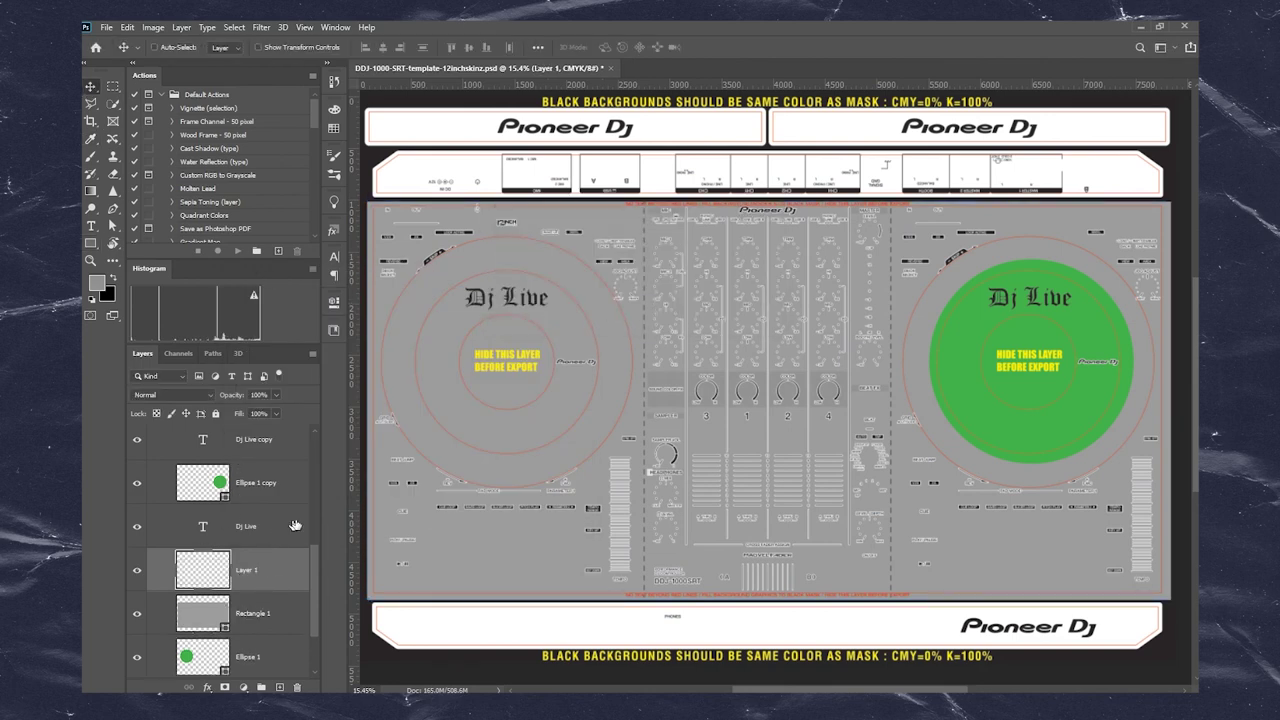
left_click(92, 299)
key("b")
right_click(672, 278)
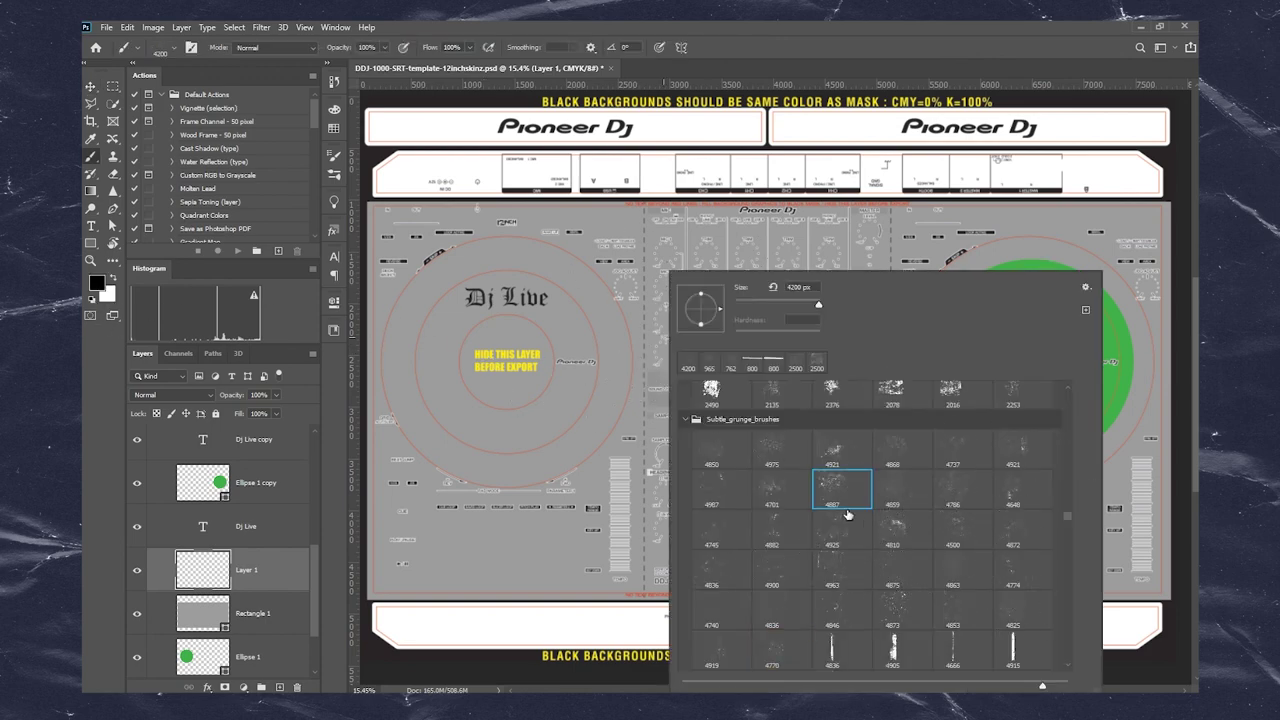
double_click(833, 528)
left_click(853, 430)
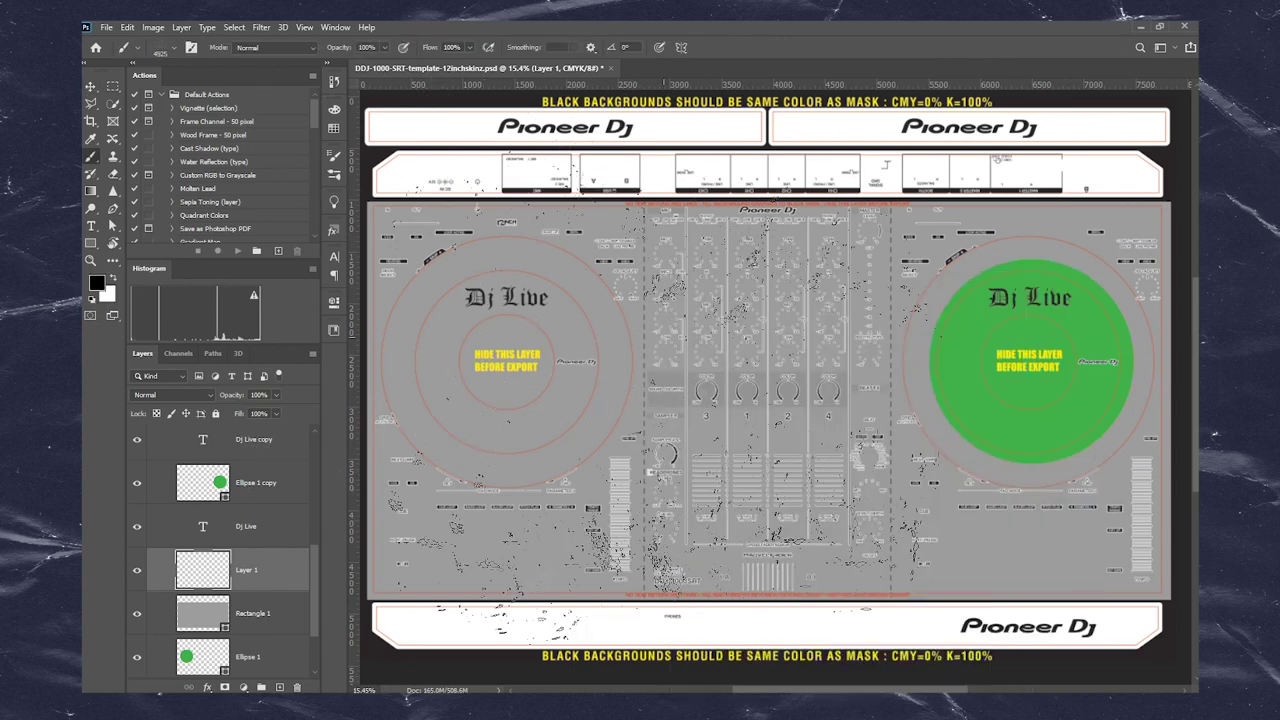
left_click_drag(853, 430, 851, 404)
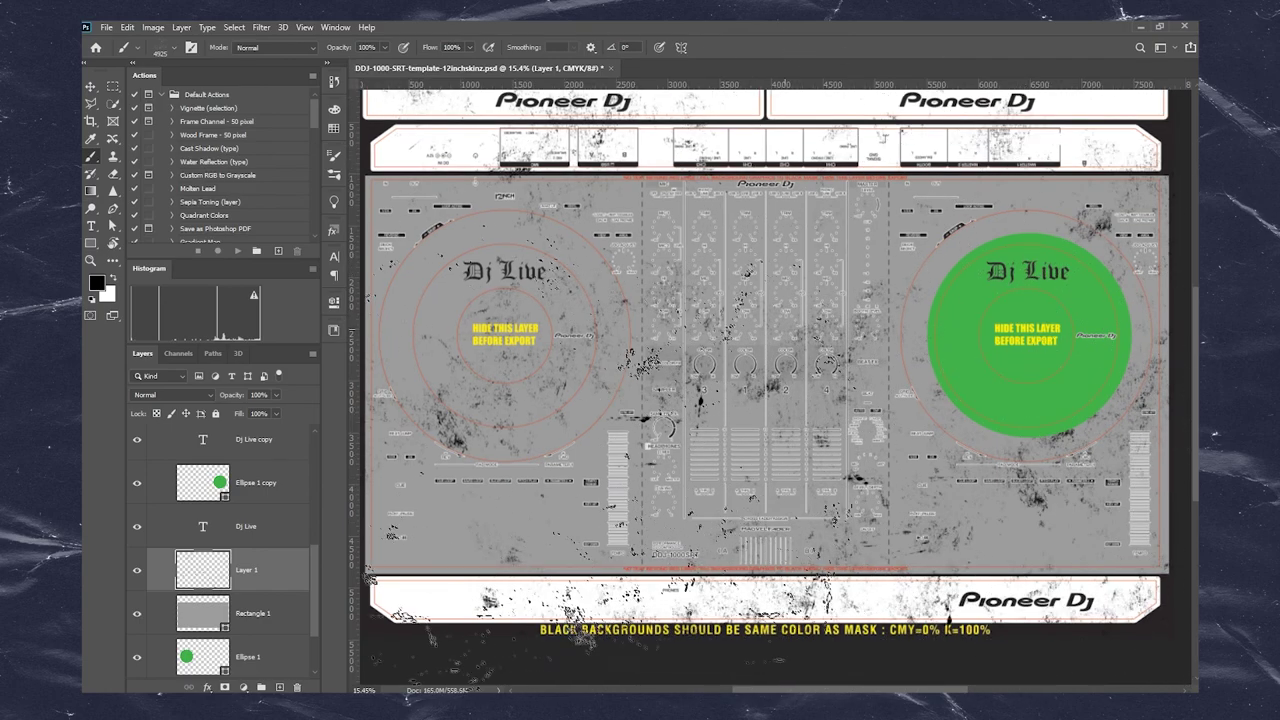
- Reposition the view and check Layer 1's place in the Layers panel
left_click_drag(675, 344, 723, 326)
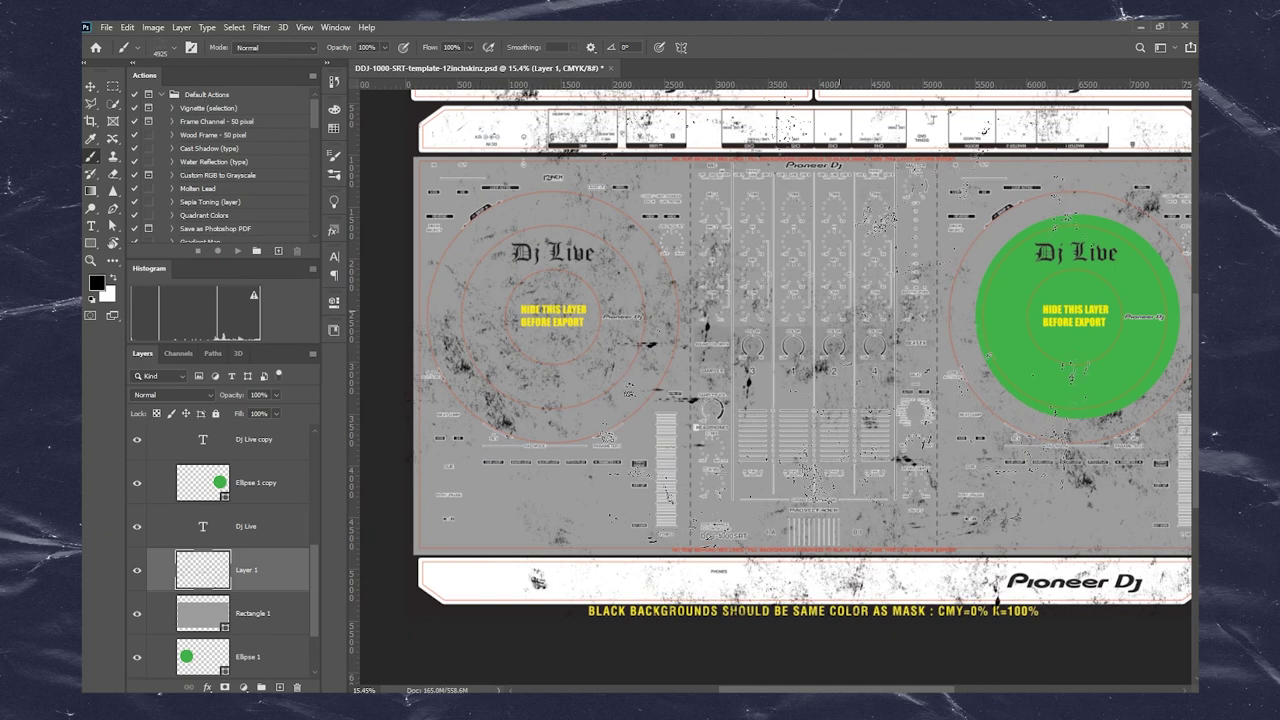
key("v")
left_click_drag(912, 348, 864, 392)
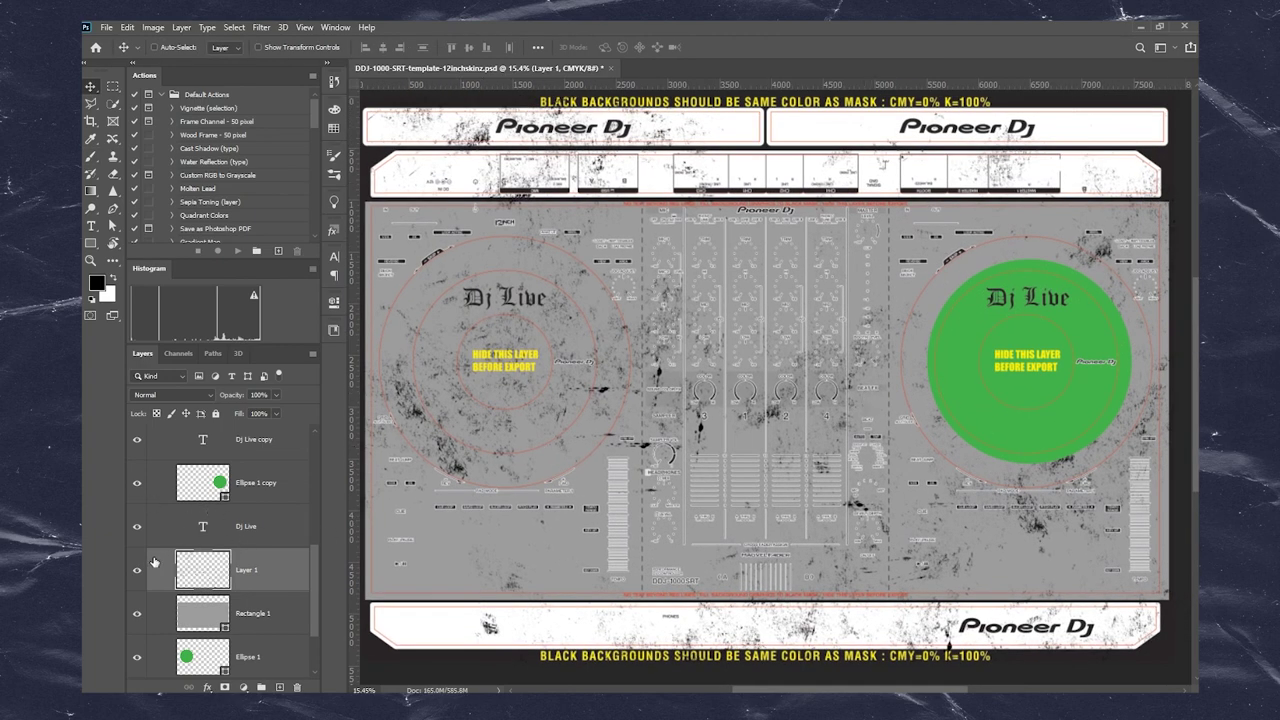
scroll(148, 565, "down", 2)
scroll(148, 565, "up", 4)
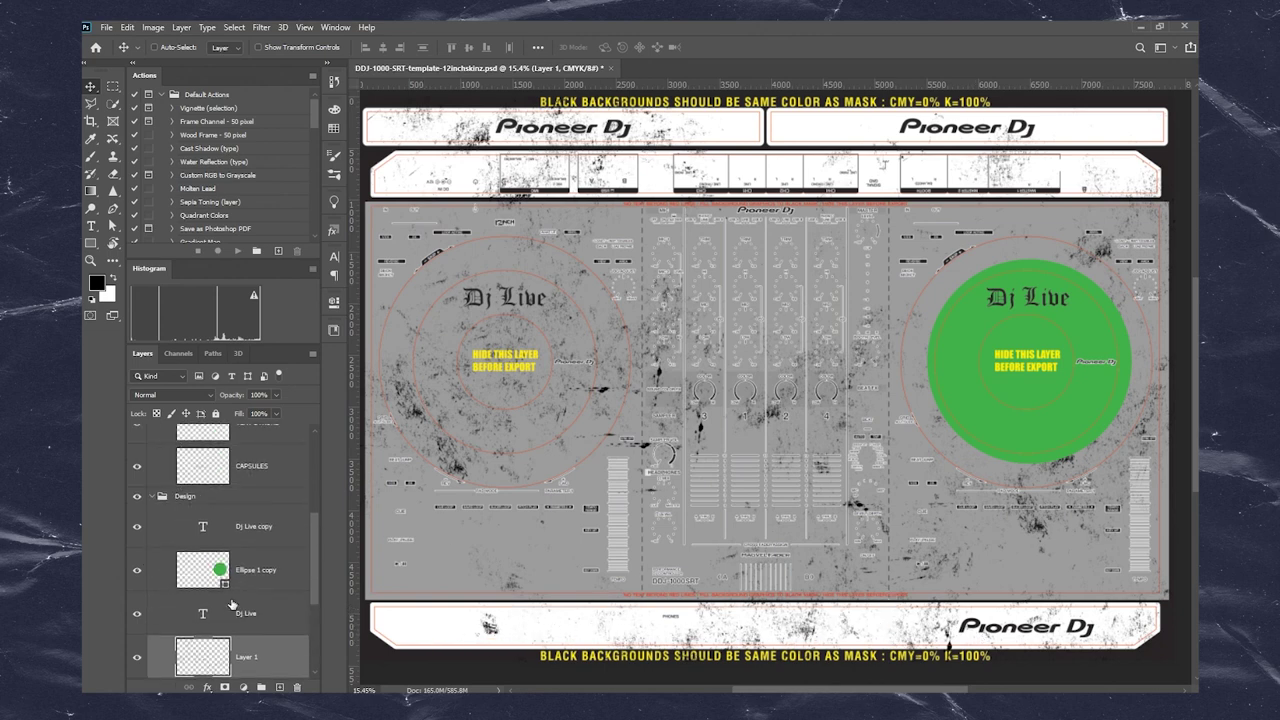
scroll(231, 604, "down", 2)
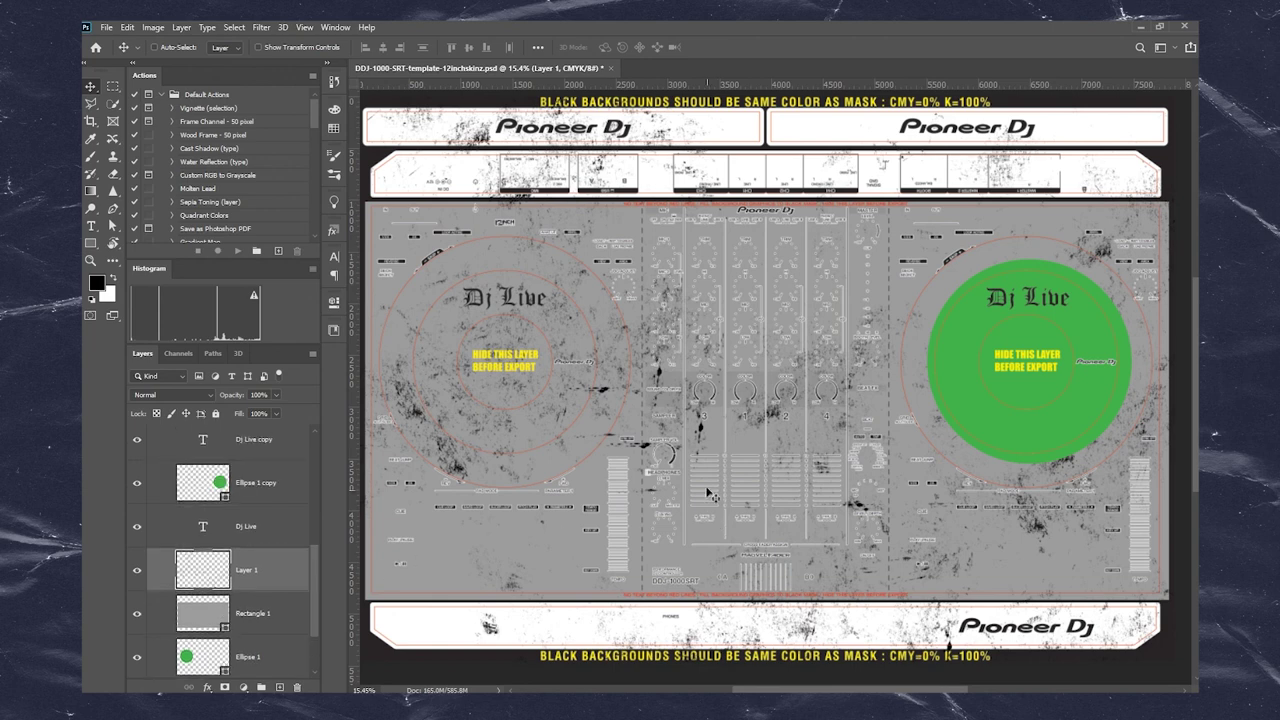
scroll(726, 476, "up", 1)
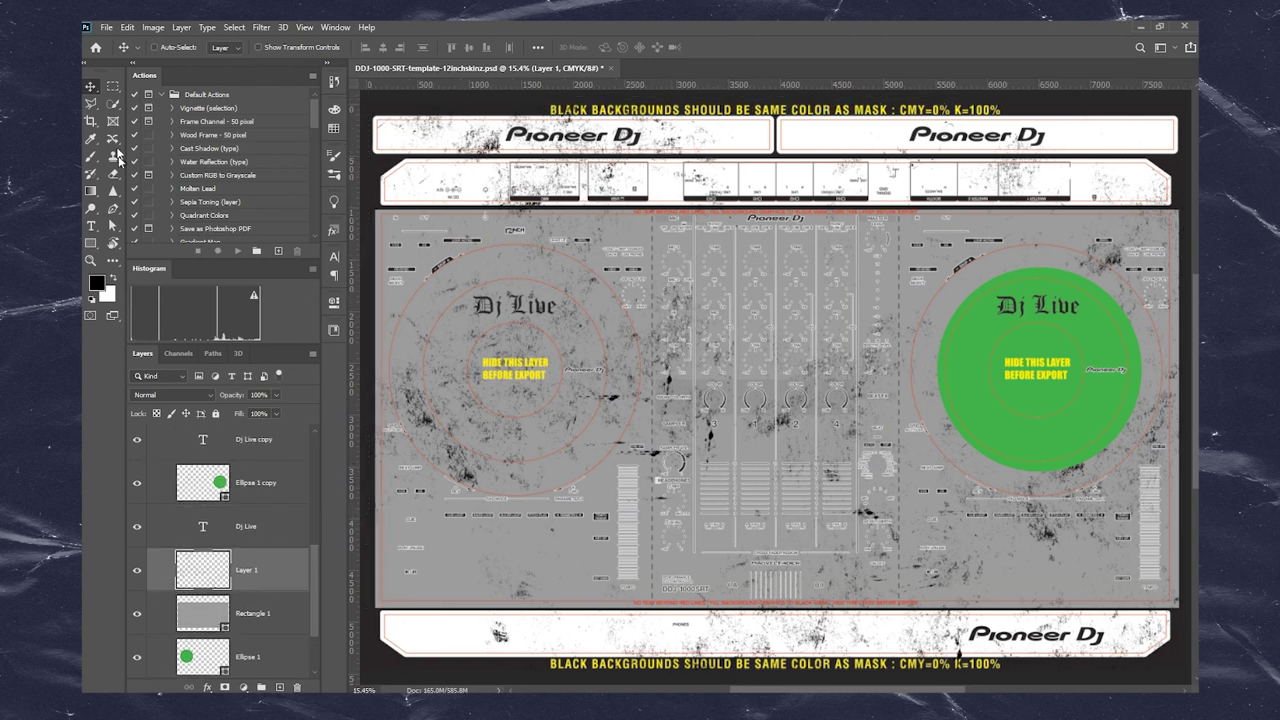
- Mask the grunge layer to a rectangular selection of the main deck panel
left_click(113, 88)
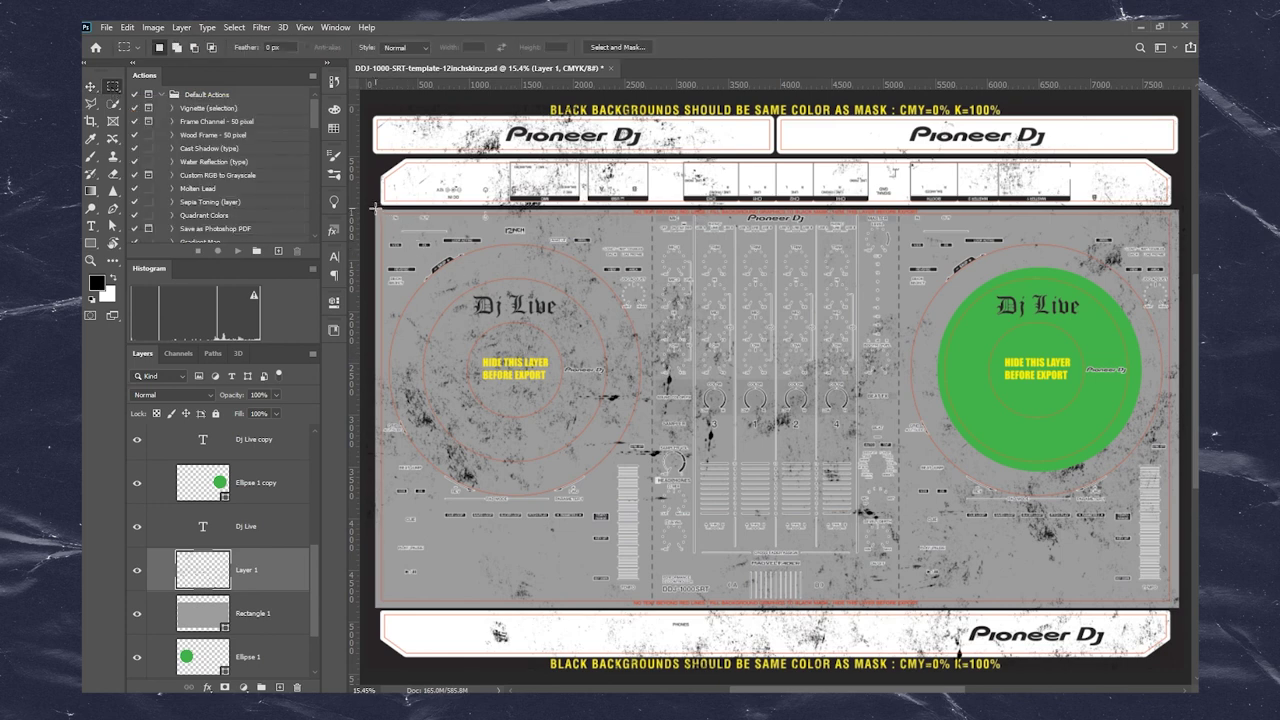
left_click_drag(374, 210, 1180, 610)
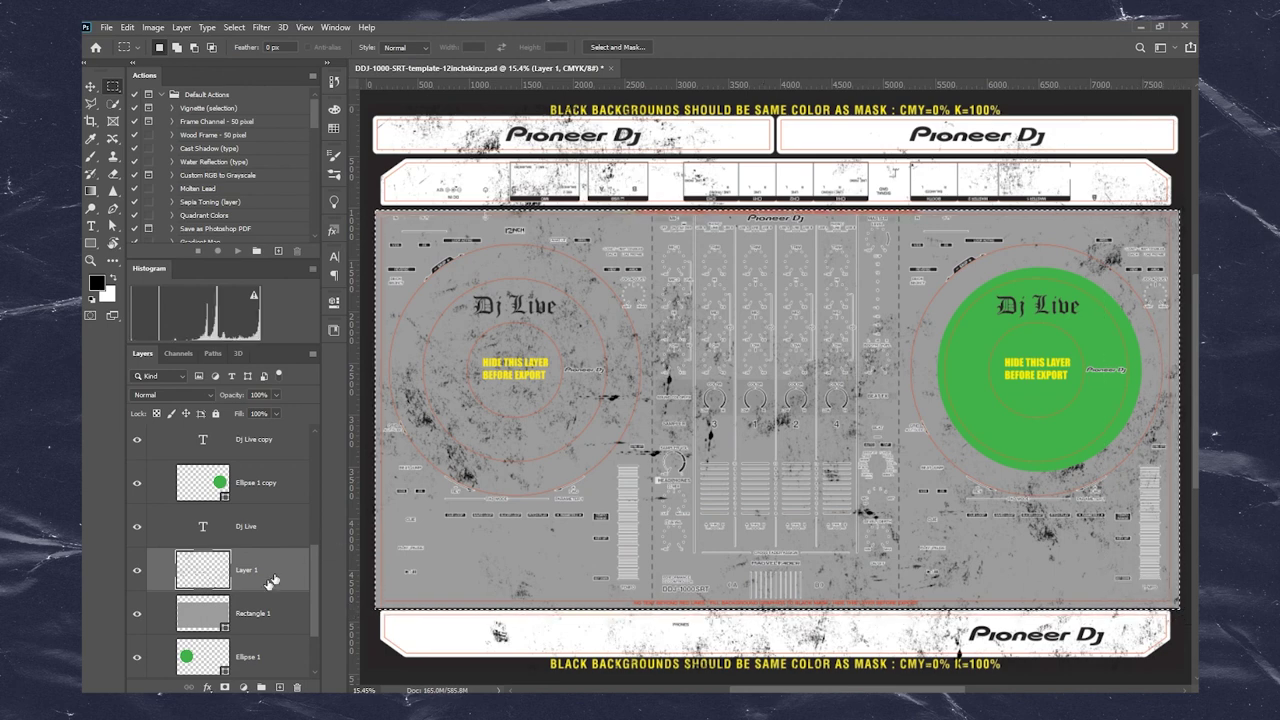
left_click(225, 687)
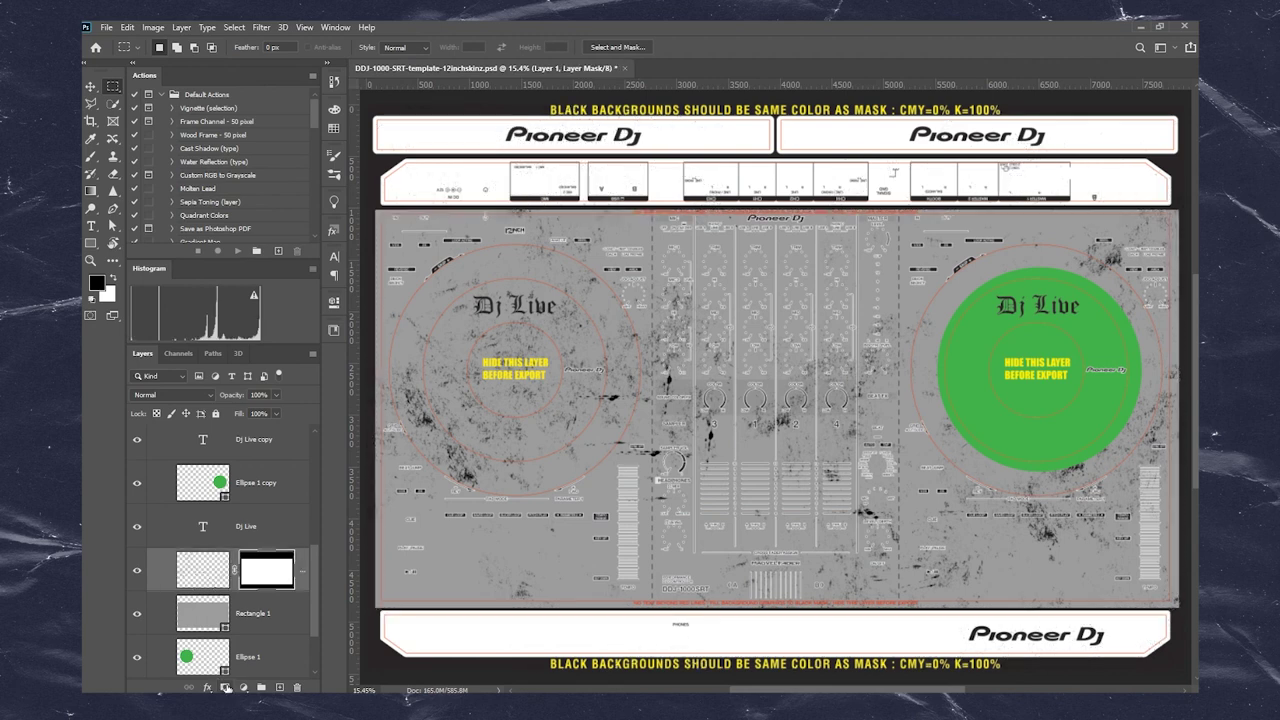
left_click(90, 87)
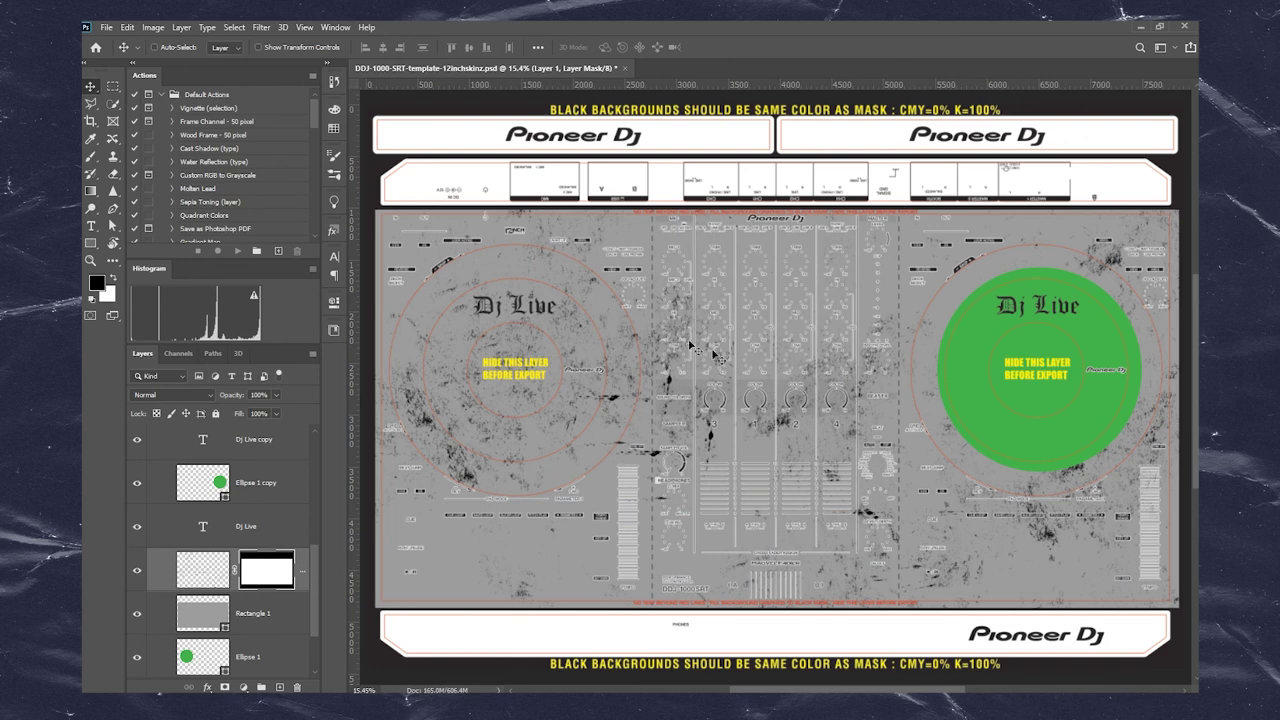
- Move Rectangle 1 below Ellipse 1 so the left green circle shows above the grey
scroll(140, 601, "down", 2)
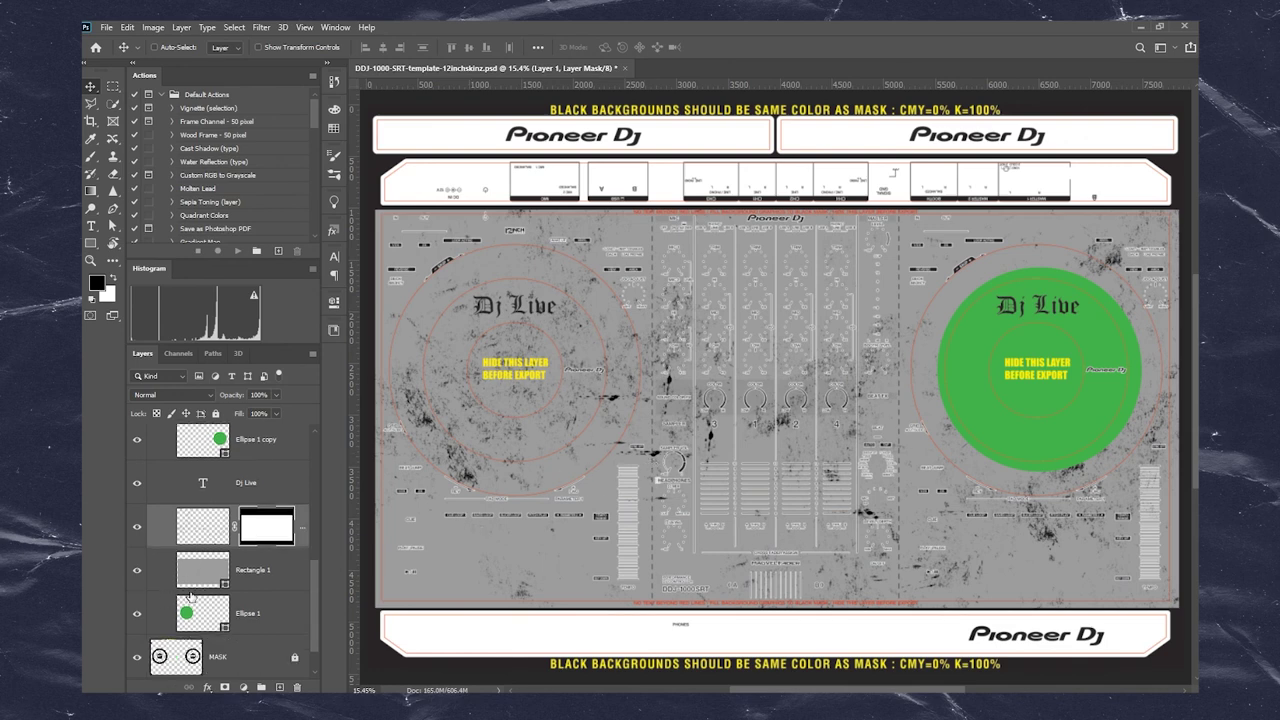
left_click_drag(208, 531, 224, 583)
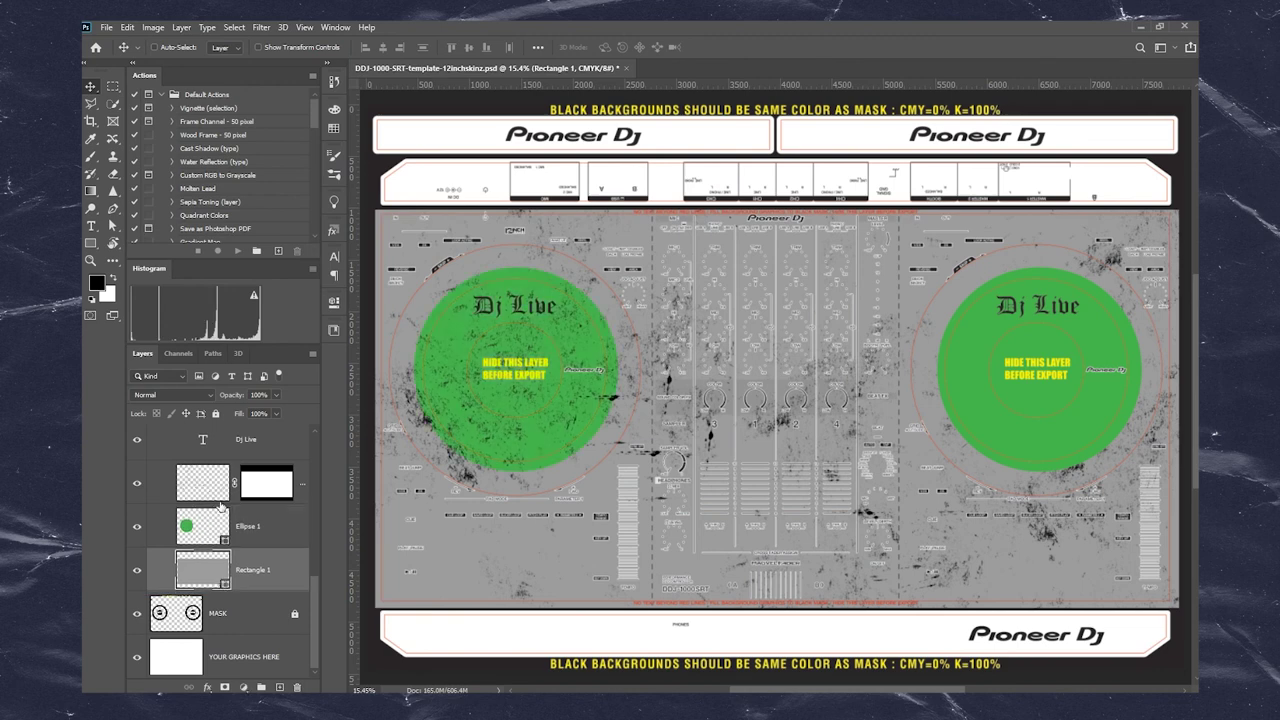
left_click(193, 531)
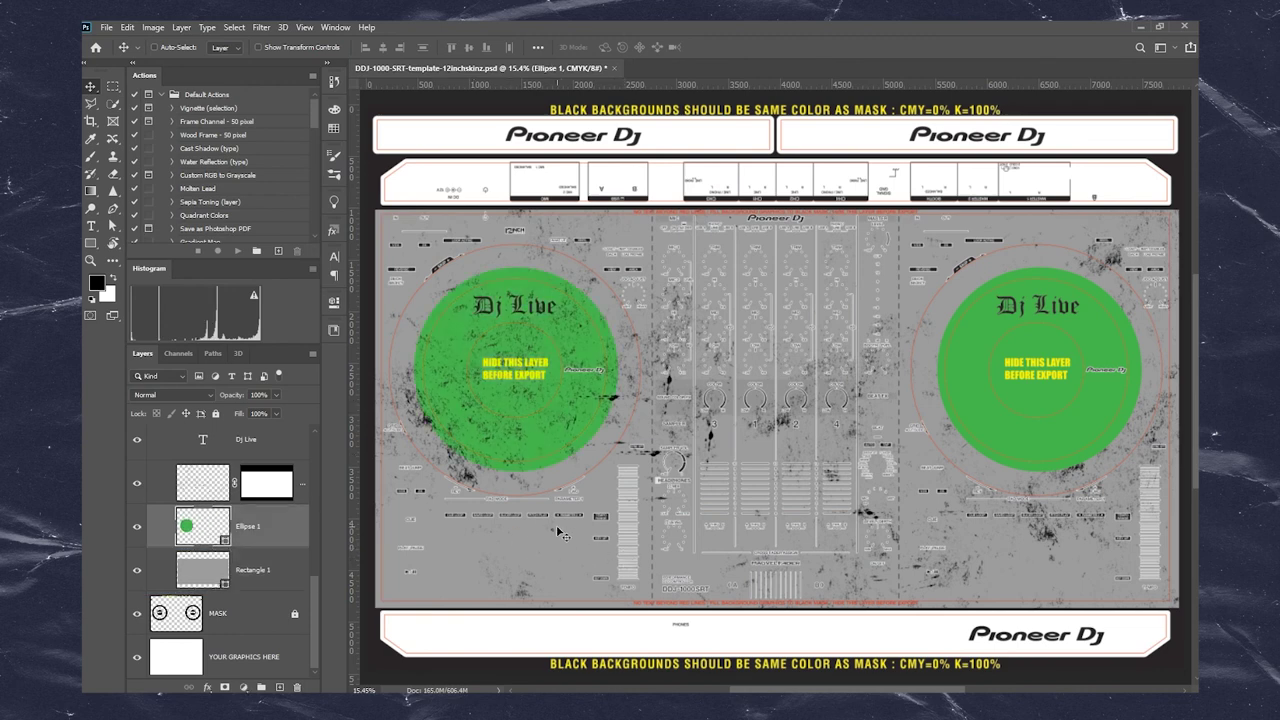
scroll(621, 478, "up", 1)
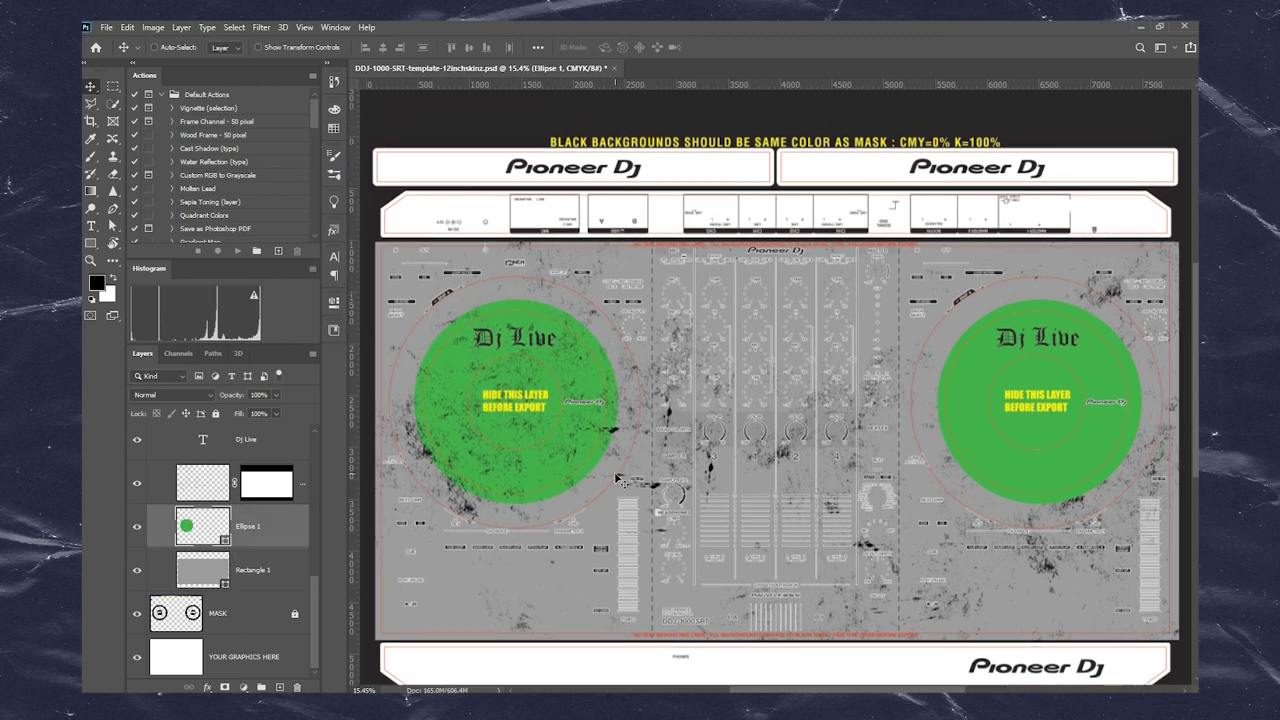
scroll(621, 482, "down", 1)
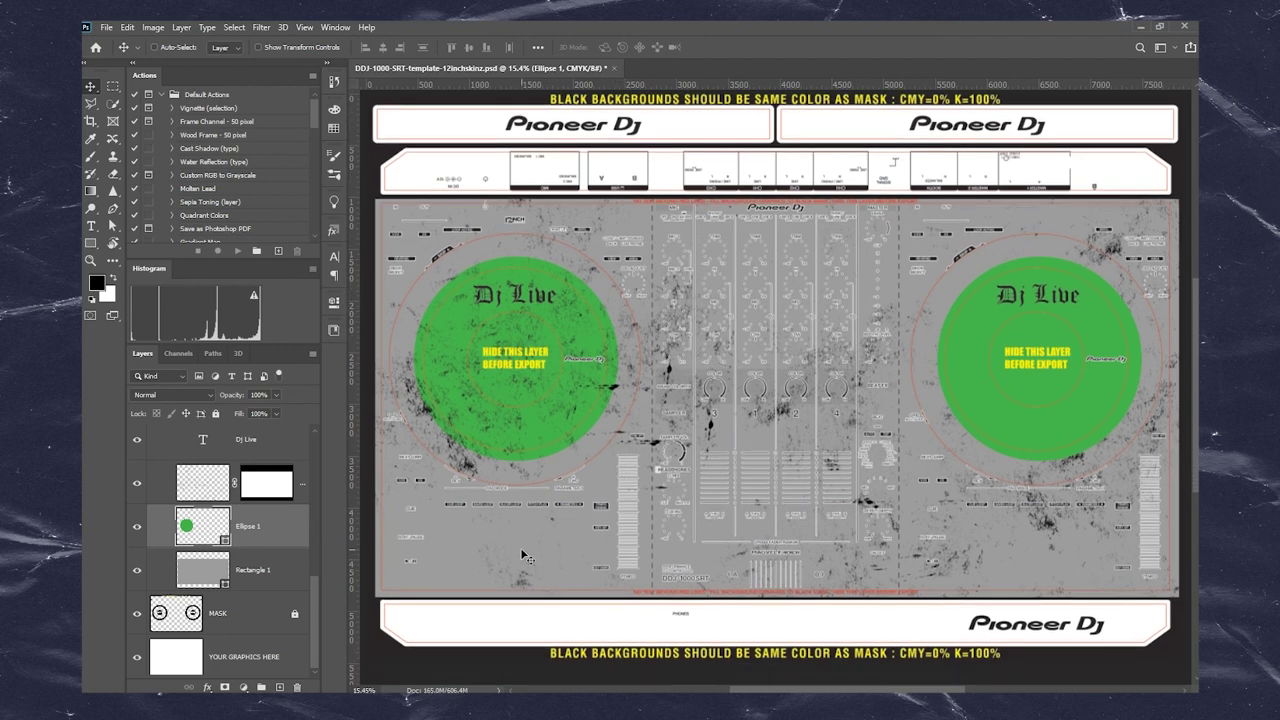
left_click_drag(581, 614, 583, 588)
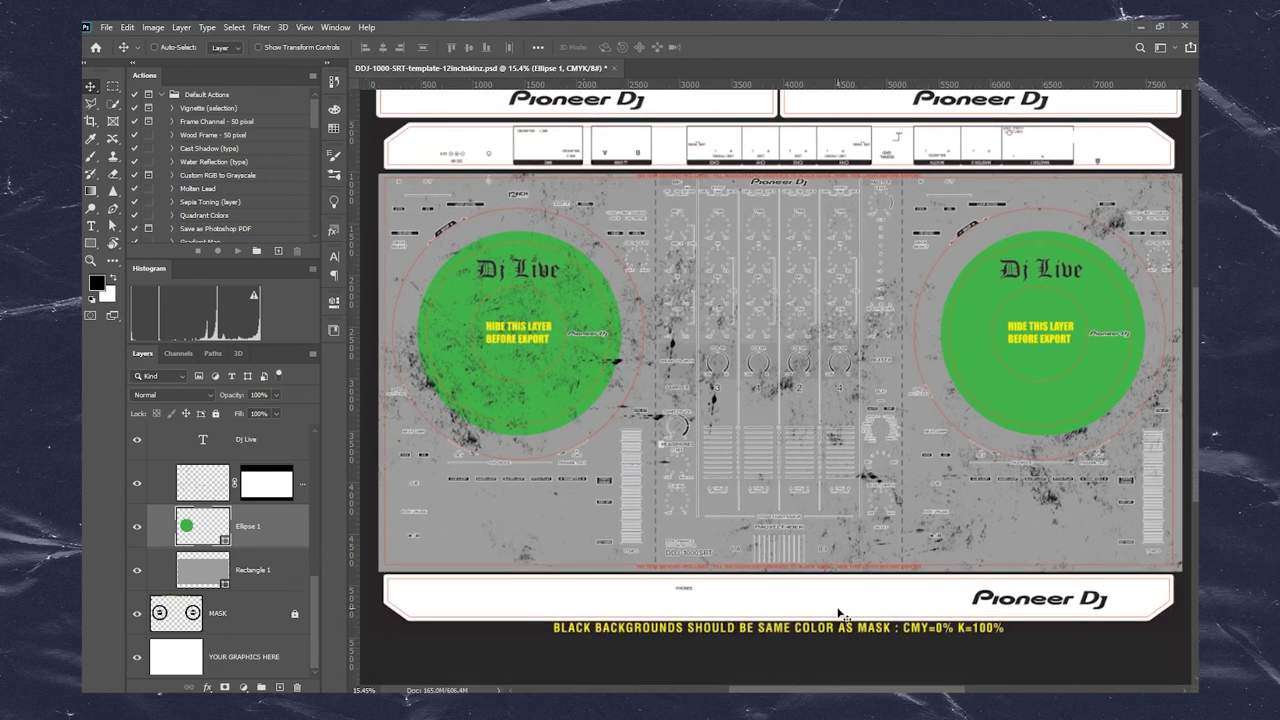
- Cover the bottom strip with a rectangle filled with the jog circle's sampled green
left_click(91, 243)
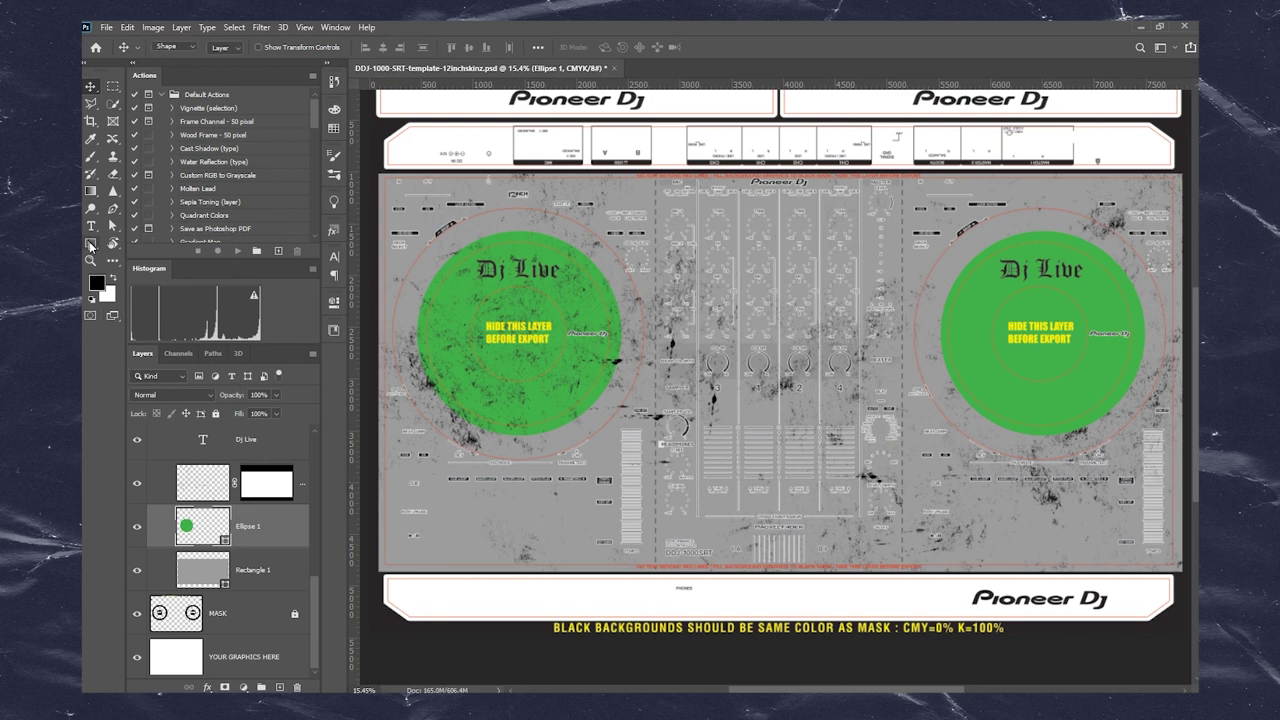
left_click(253, 570)
mouse_move(382, 575)
left_mouse_down()
mouse_move(515, 640)
mouse_move(500, 602)
mouse_move(448, 613)
mouse_move(1153, 624)
left_mouse_up()
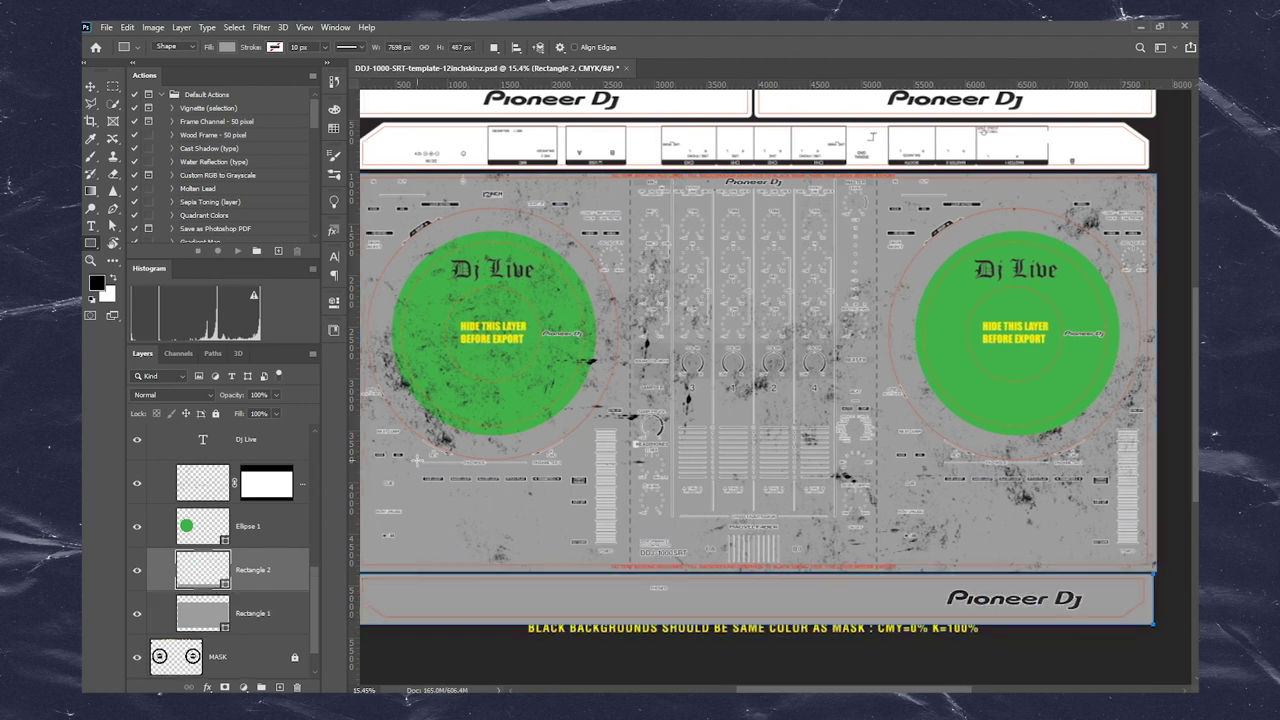
double_click(205, 578)
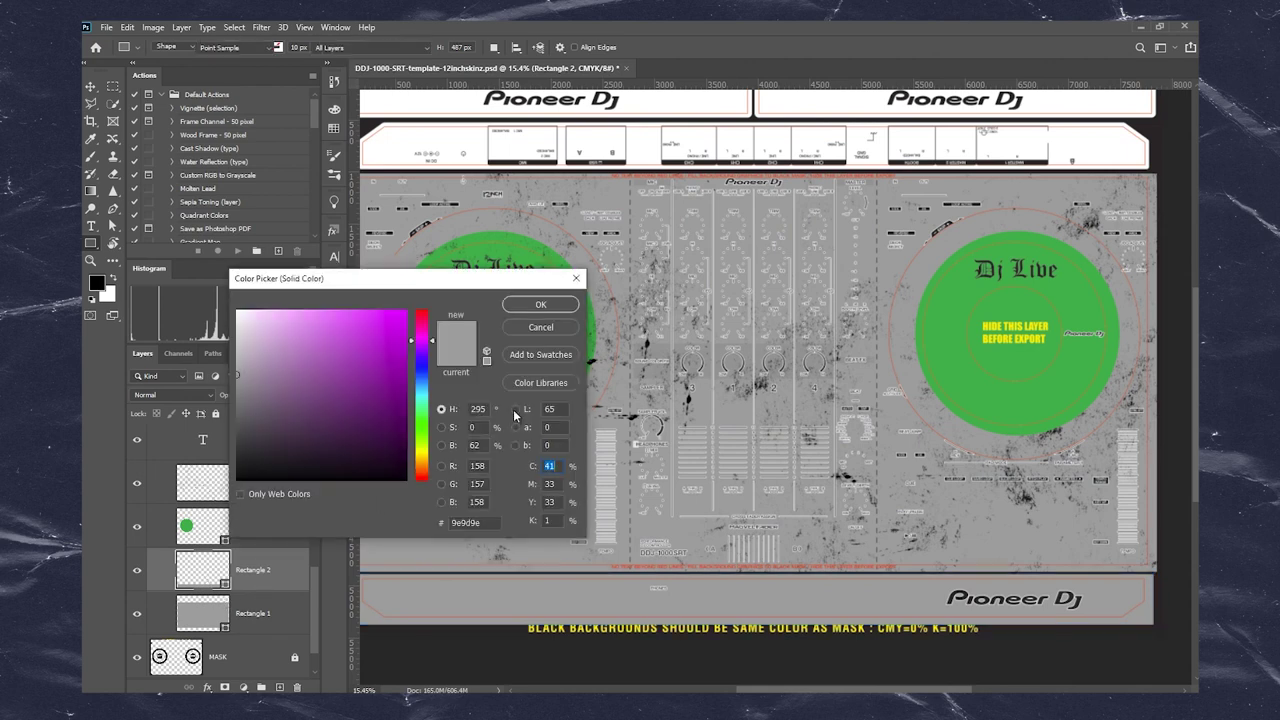
left_click(1028, 413)
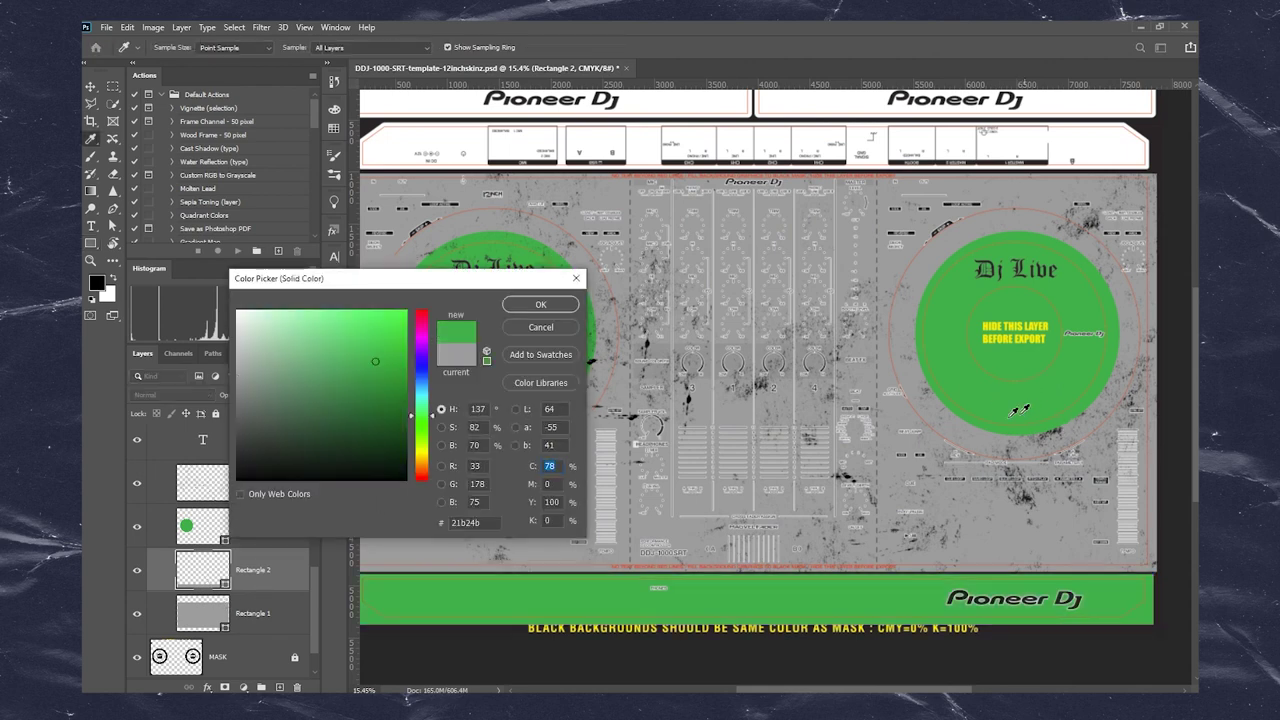
key("Return")
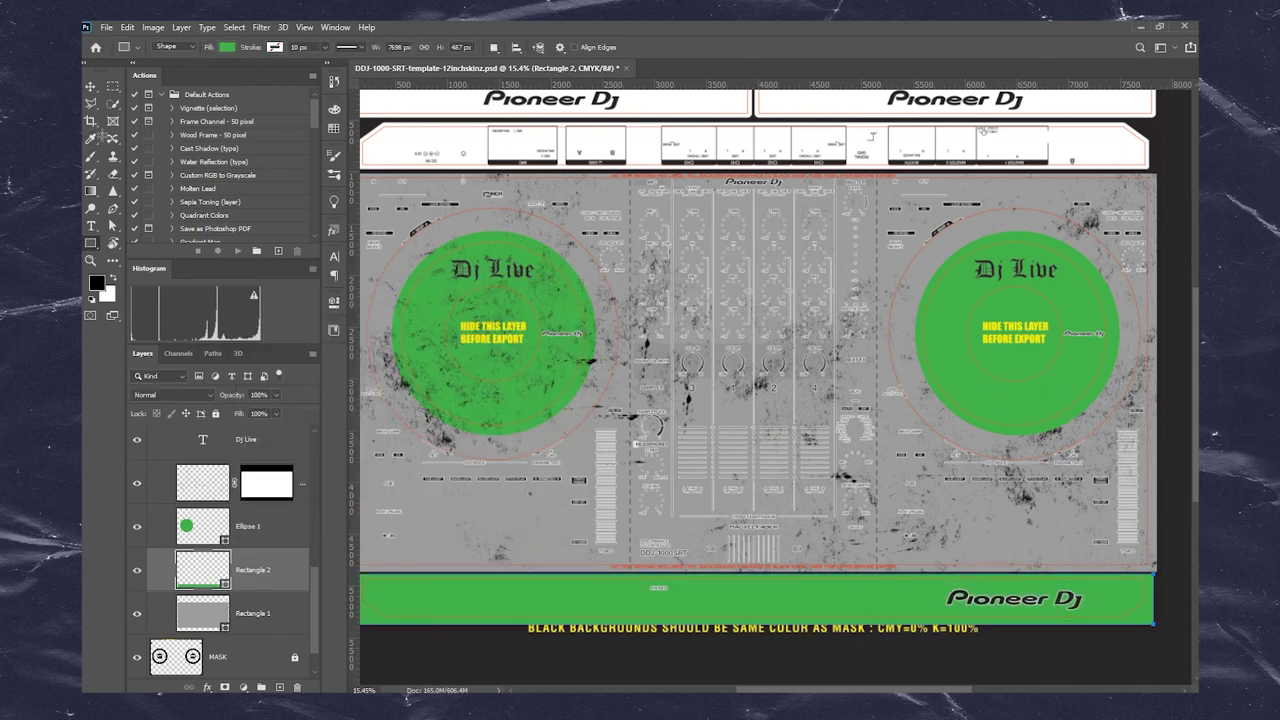
left_click(91, 87)
- Draw a second green rectangle over the top strips
left_click_drag(445, 172, 463, 289)
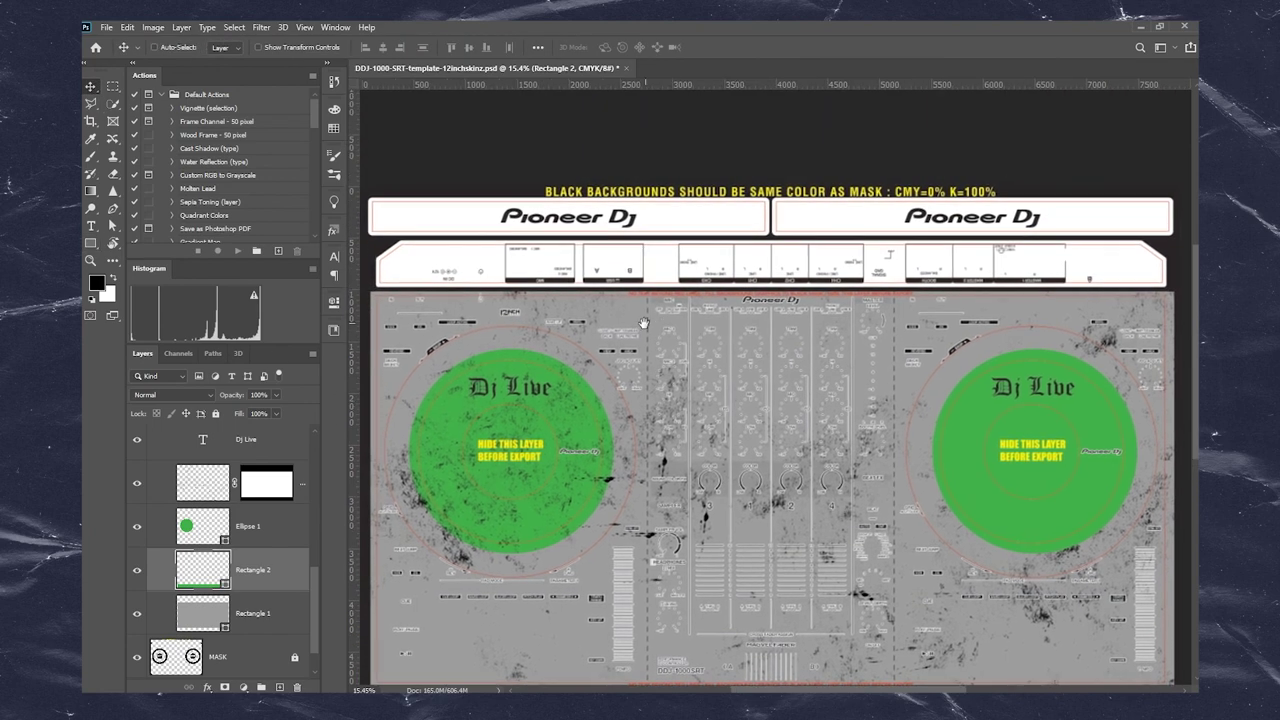
left_click_drag(400, 342, 390, 348)
left_click(91, 244)
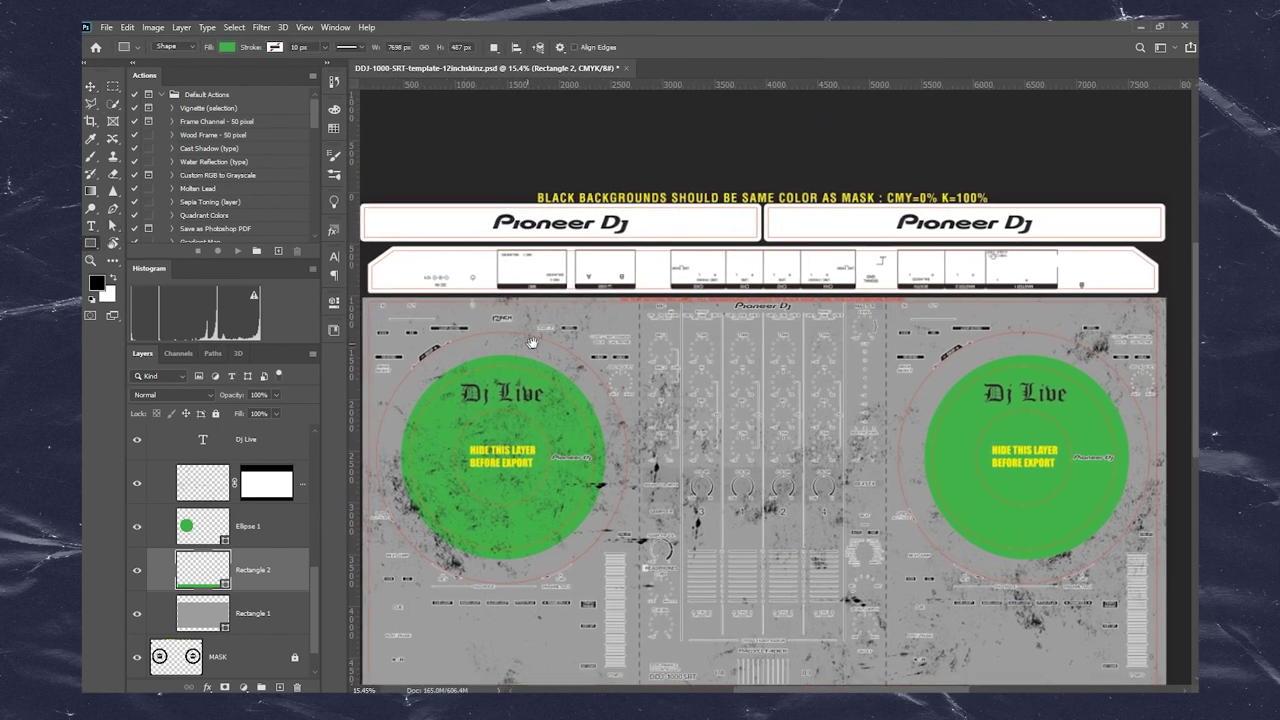
left_click_drag(427, 266, 449, 264)
left_click_drag(375, 196, 1162, 288)
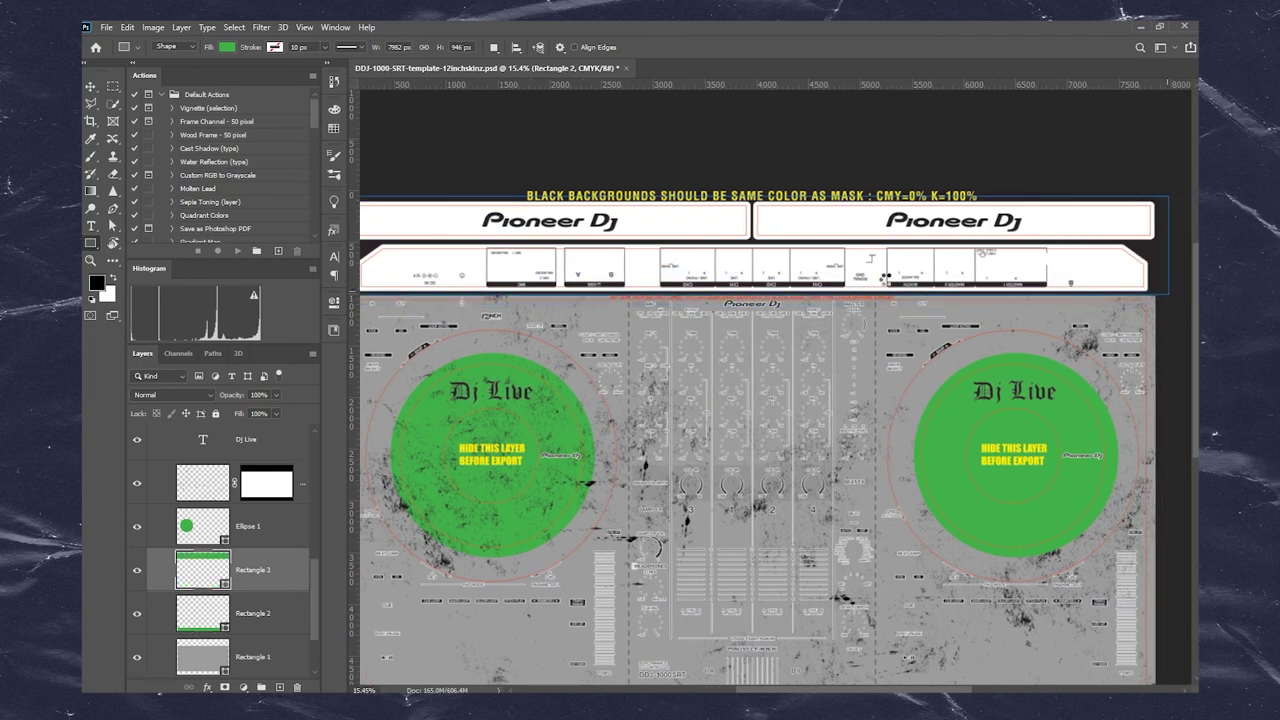
left_click(91, 87)
scroll(755, 203, "down", 3)
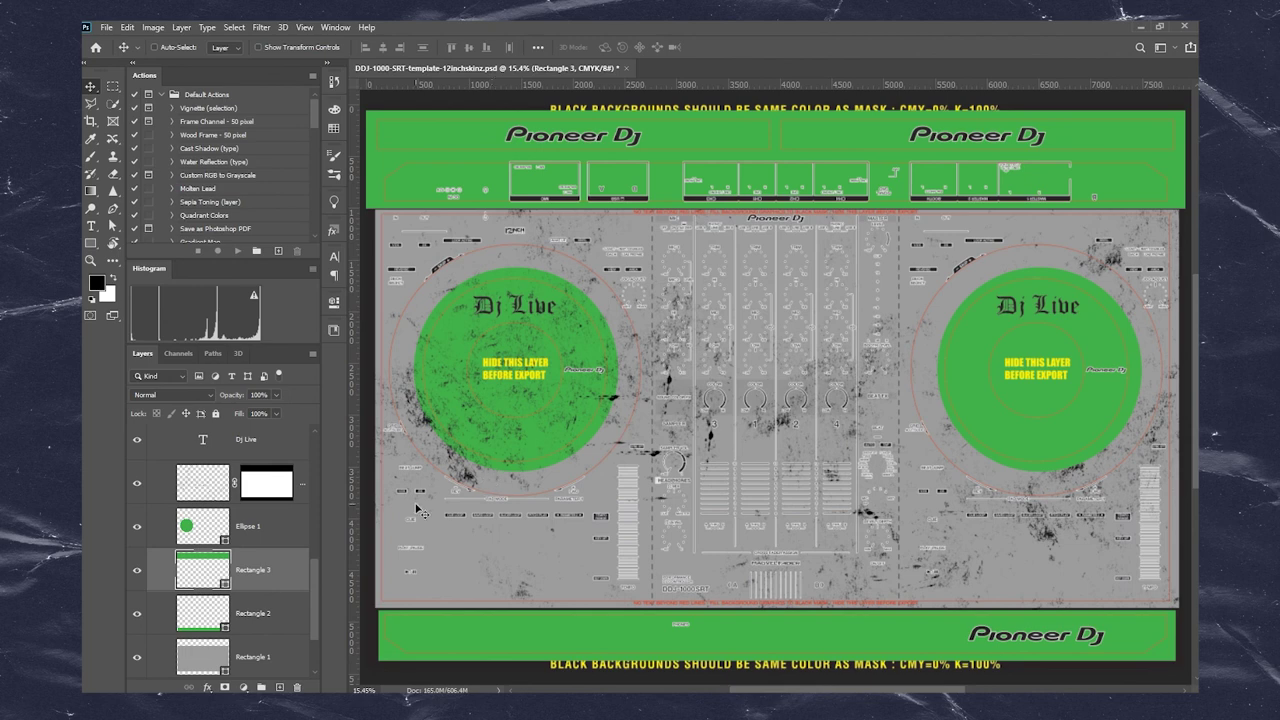
left_click(218, 540)
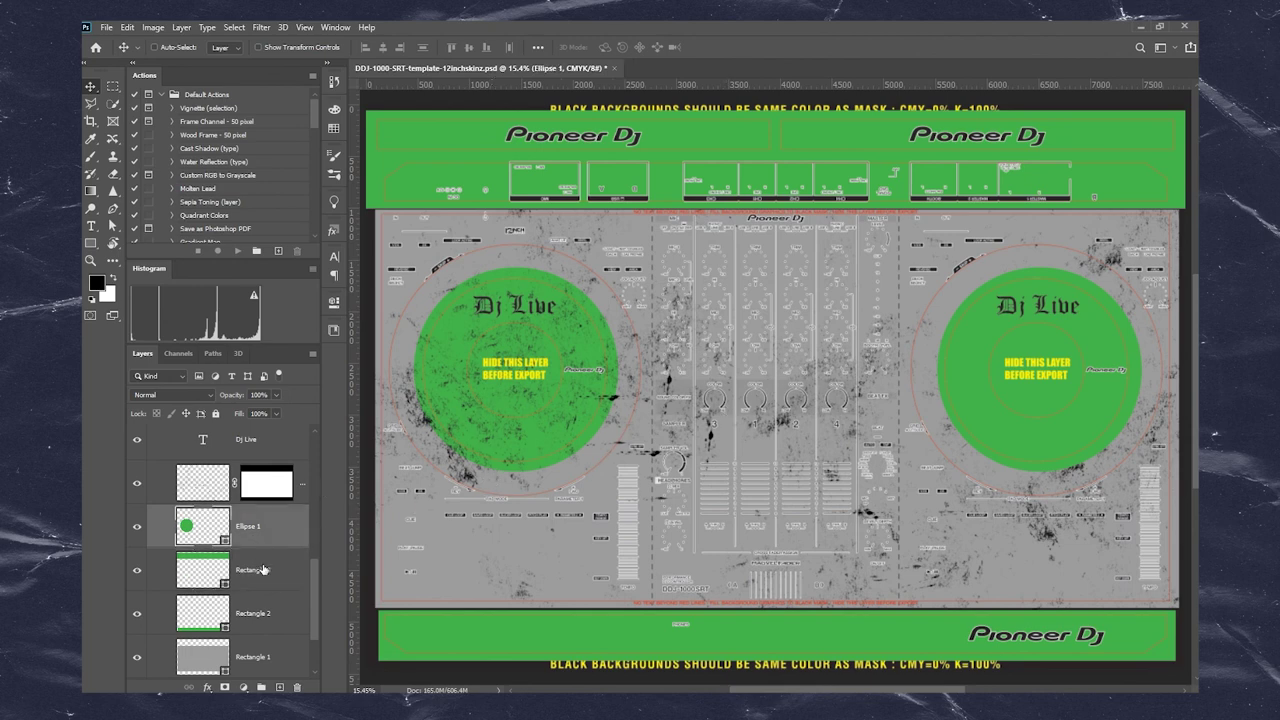
- Hide the TEXT STROKE, CAPSULES and GUIDES layers of the template
scroll(216, 545, "up", 8)
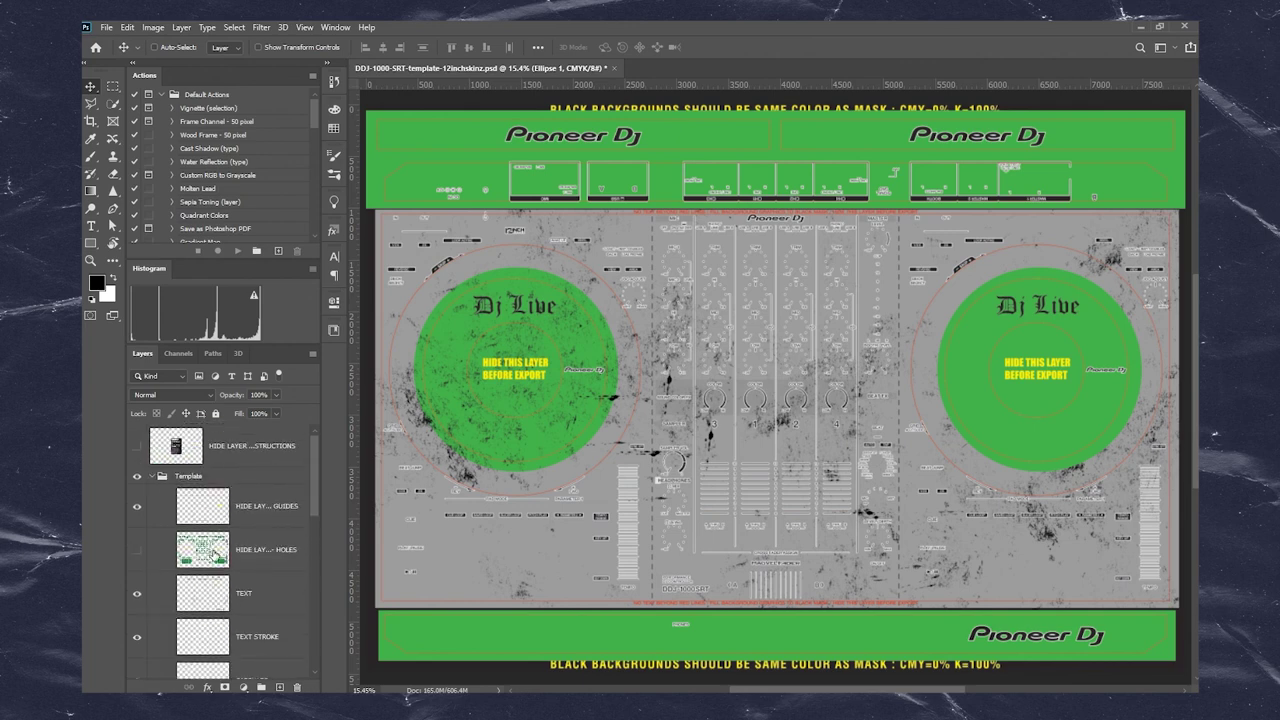
scroll(213, 552, "down", 1)
left_click(213, 552)
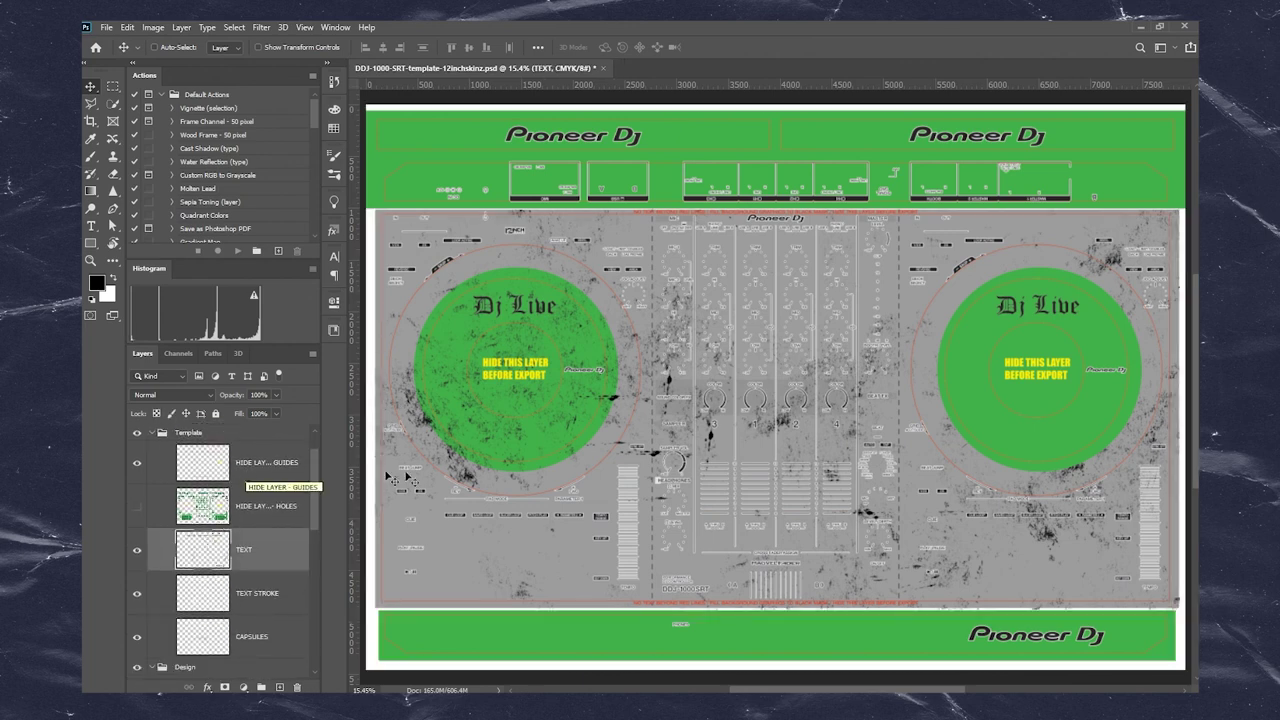
left_click(137, 593)
left_click(139, 637)
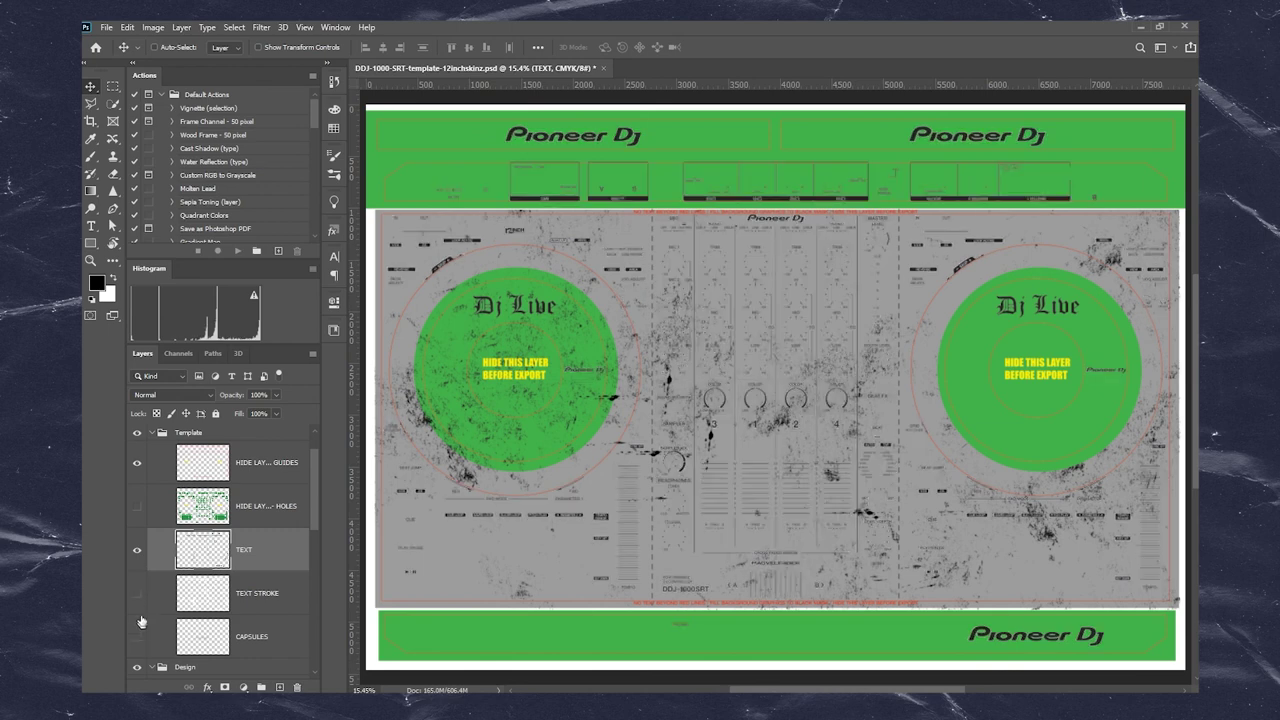
scroll(140, 600, "up", 1)
scroll(141, 587, "down", 1)
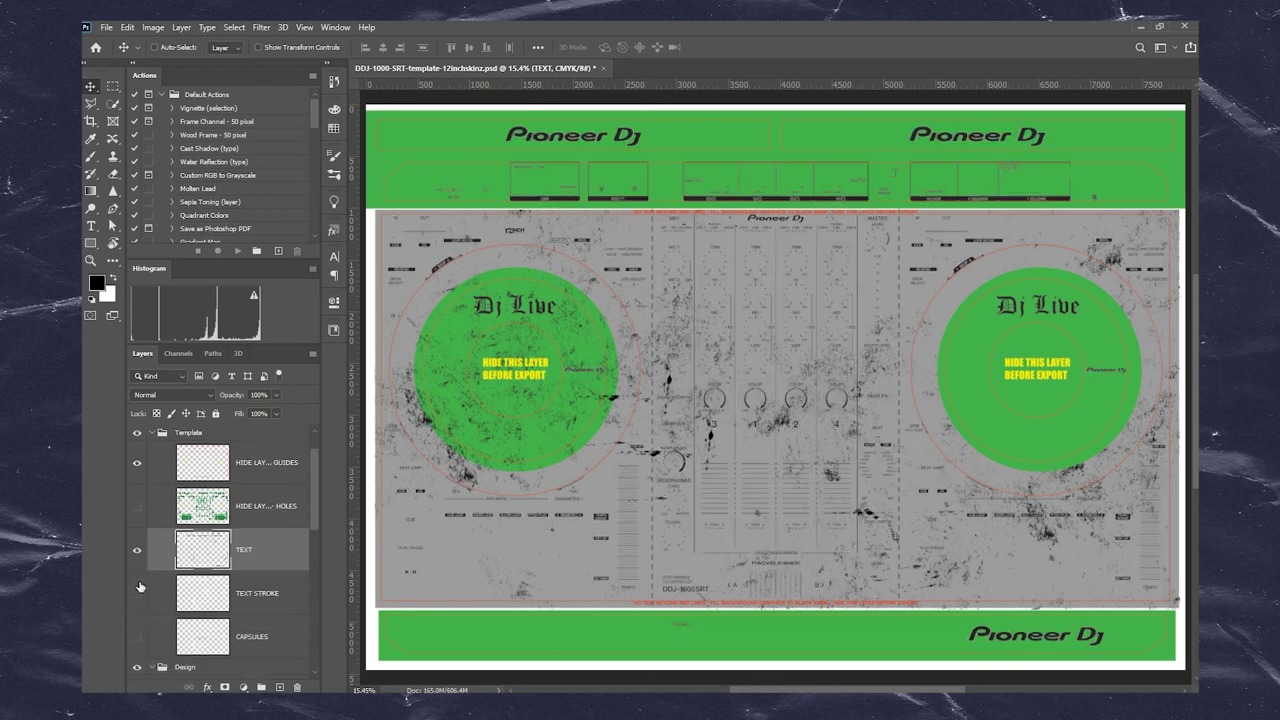
left_click(137, 466)
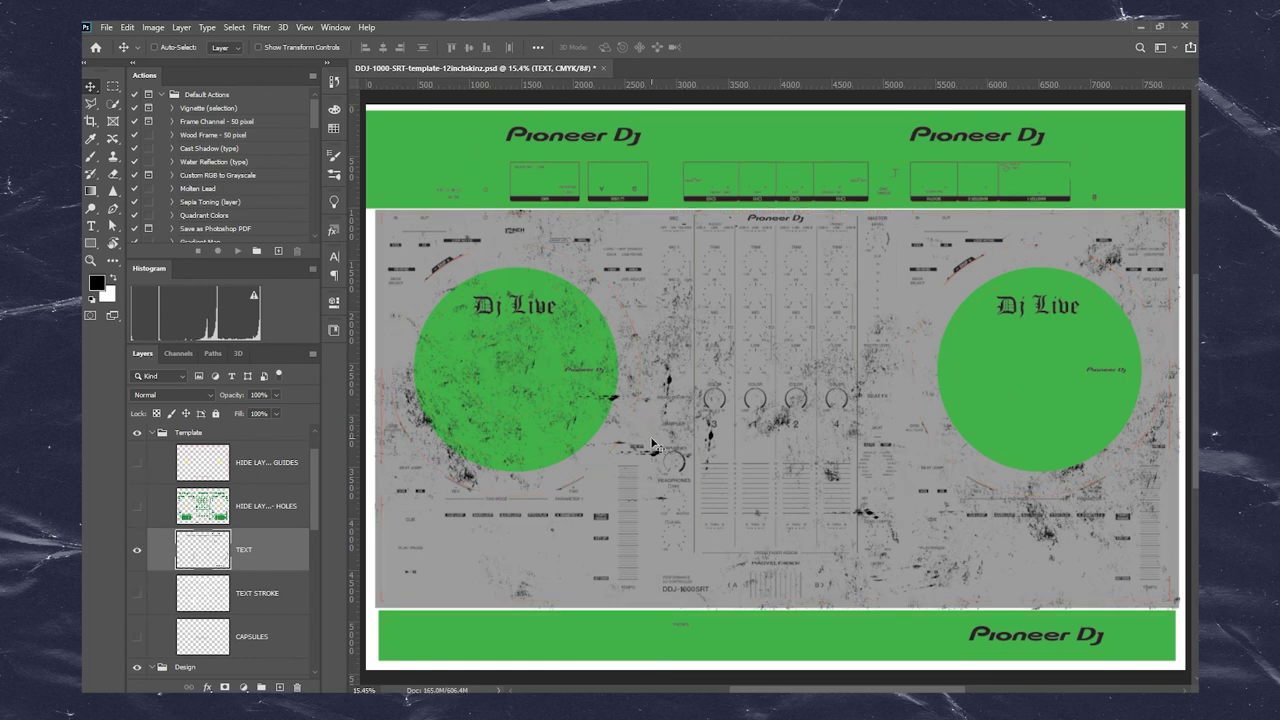
scroll(250, 535, "up", 1)
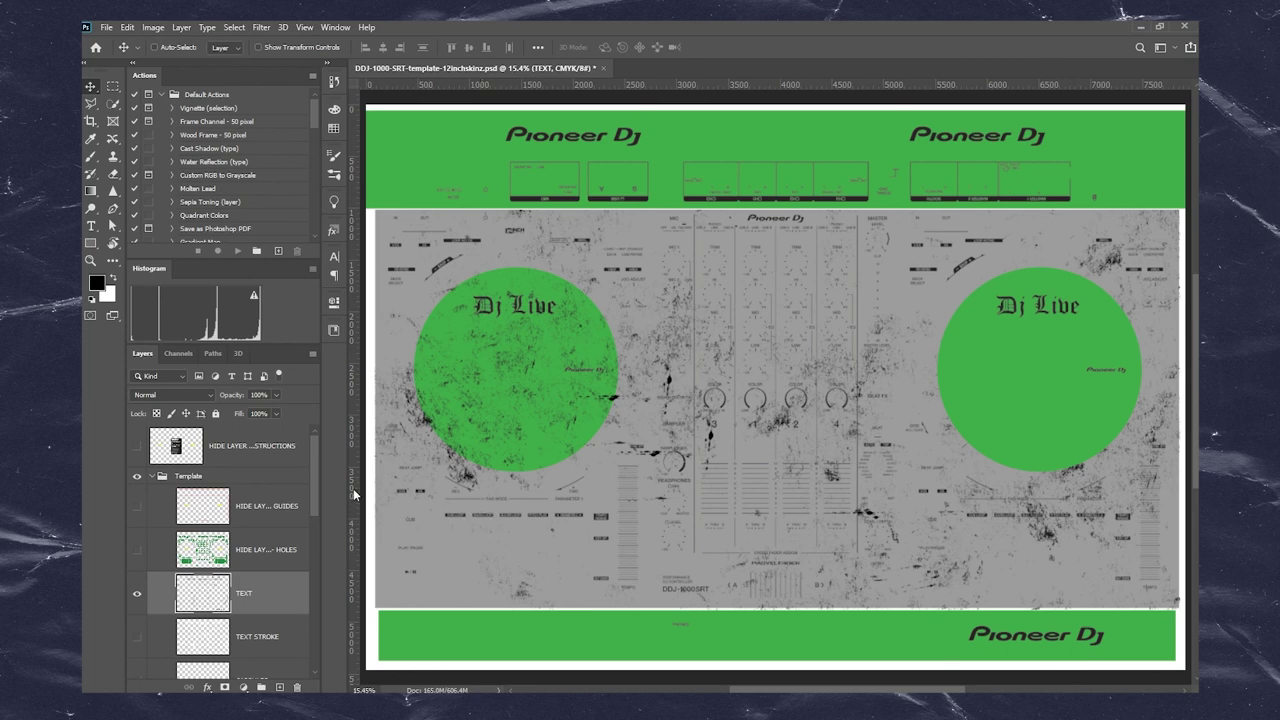
- Show the HOLES layer, then restore TEXT STROKE, CAPSULES, MASK and GUIDES
left_click(139, 551)
scroll(137, 563, "down", 2)
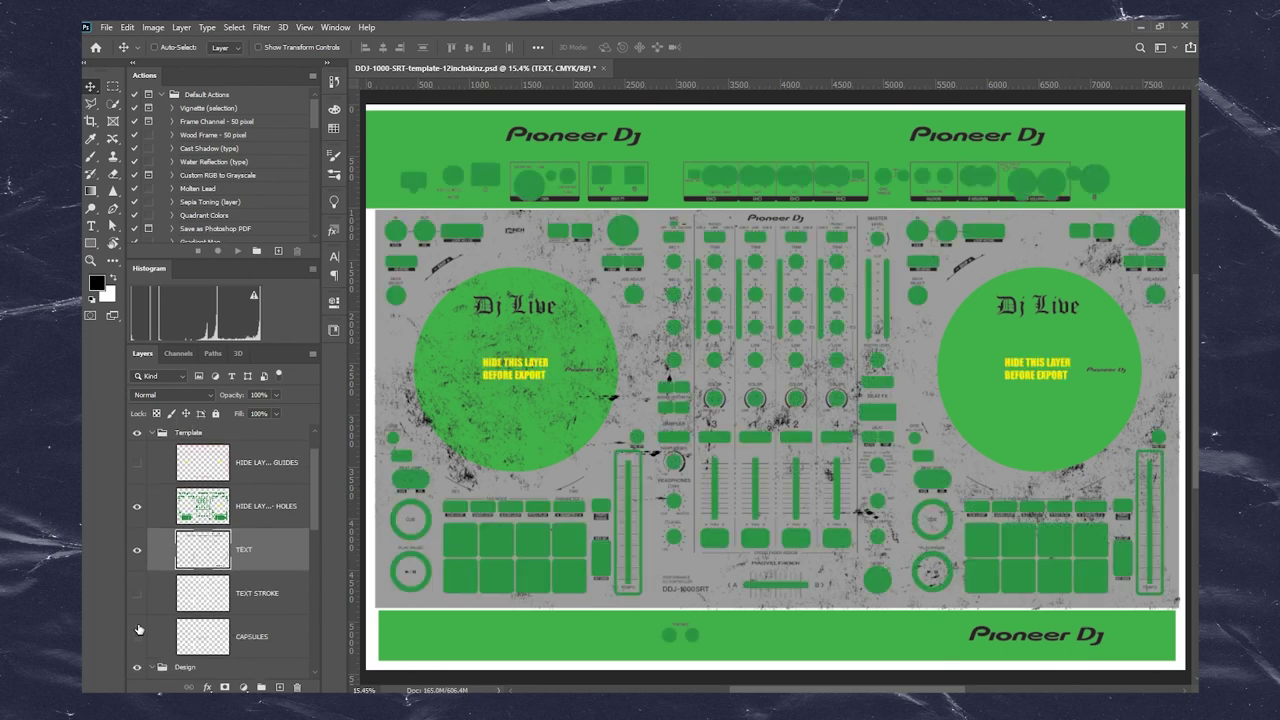
left_click(137, 550)
left_click(137, 593)
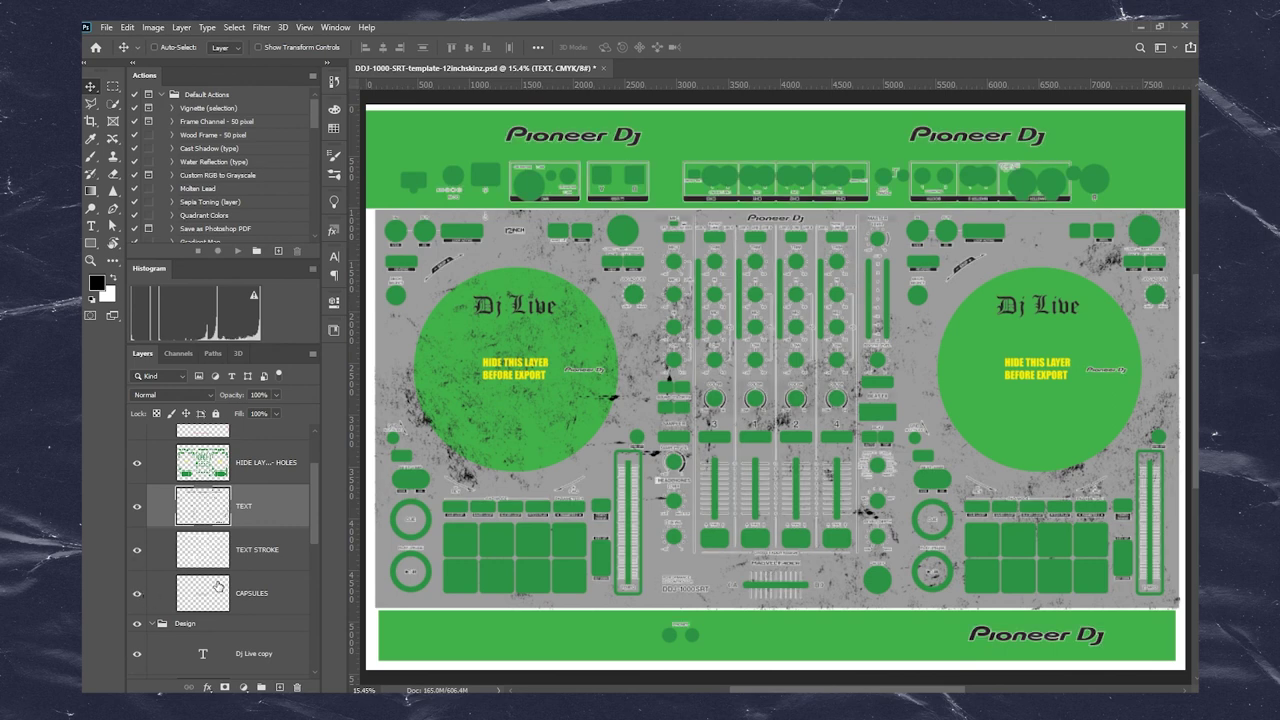
scroll(215, 585, "down", 10)
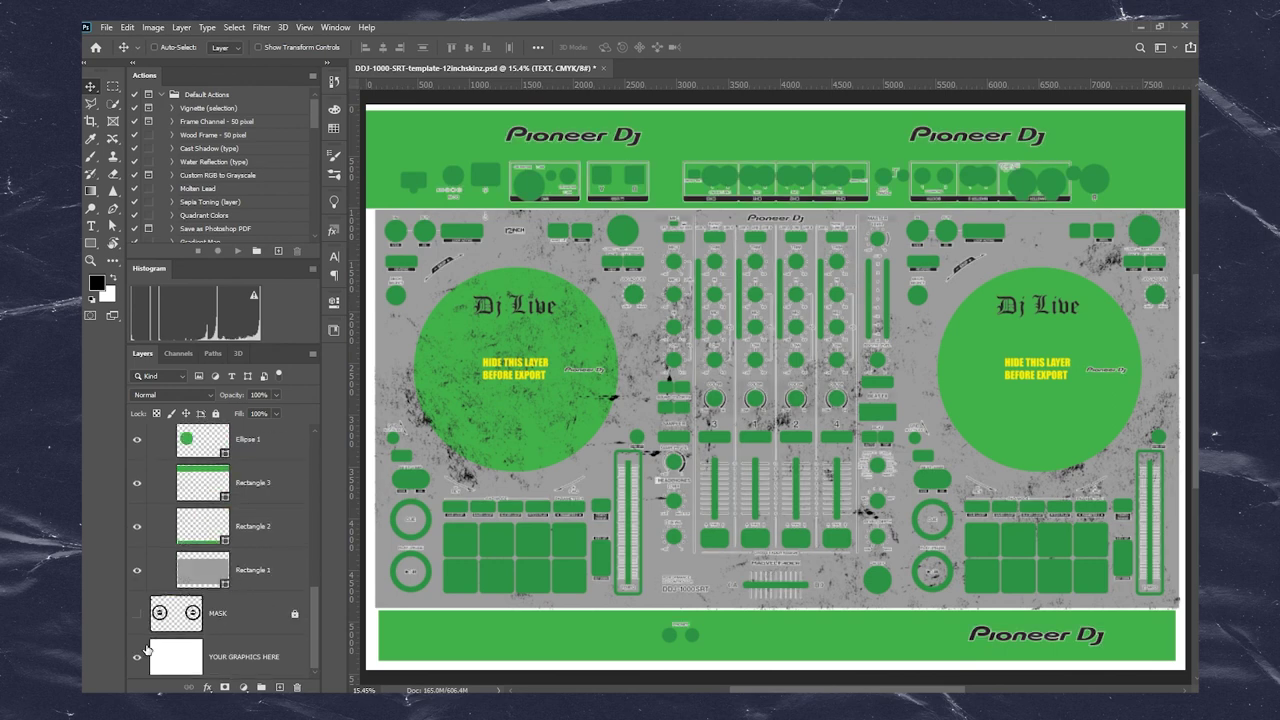
left_click(137, 613)
scroll(205, 576, "up", 5)
scroll(203, 575, "up", 6)
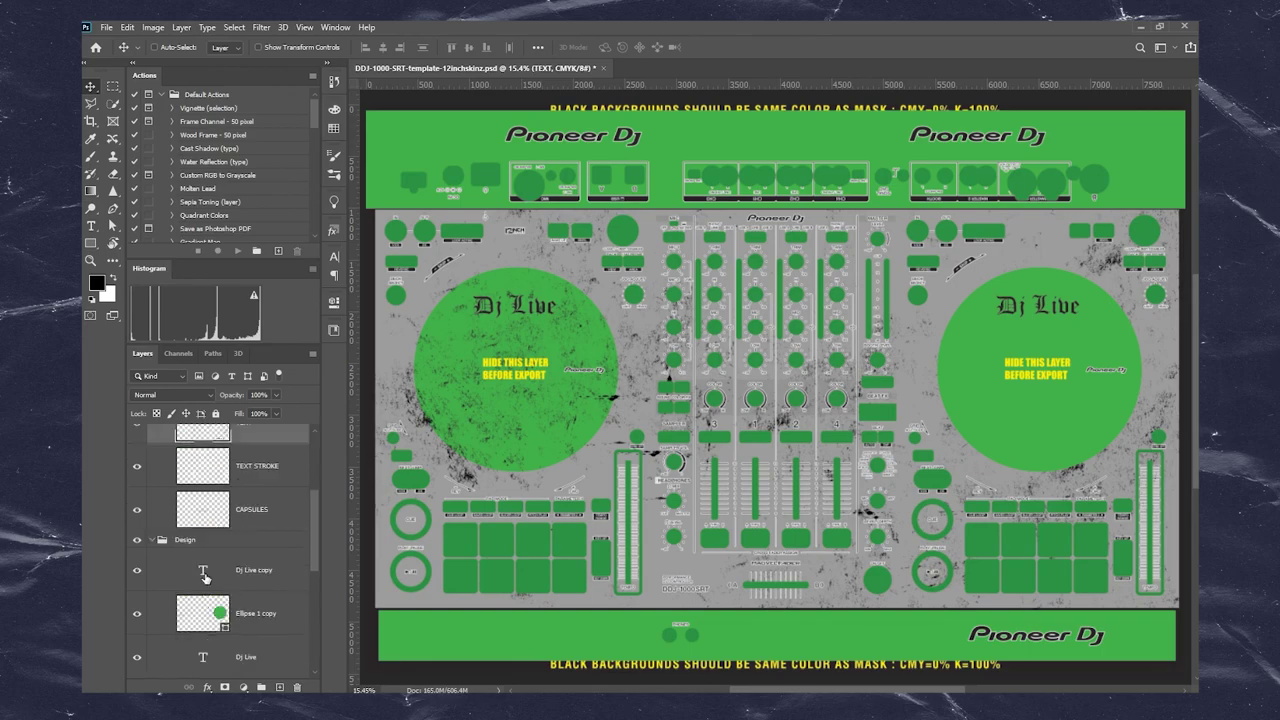
left_click(138, 507)
- Zoom in on the mixer's COLOR knobs and compare the labels with the TEXT STROKE outlines on and off
key("z")
left_click_drag(712, 402, 790, 402)
key("v")
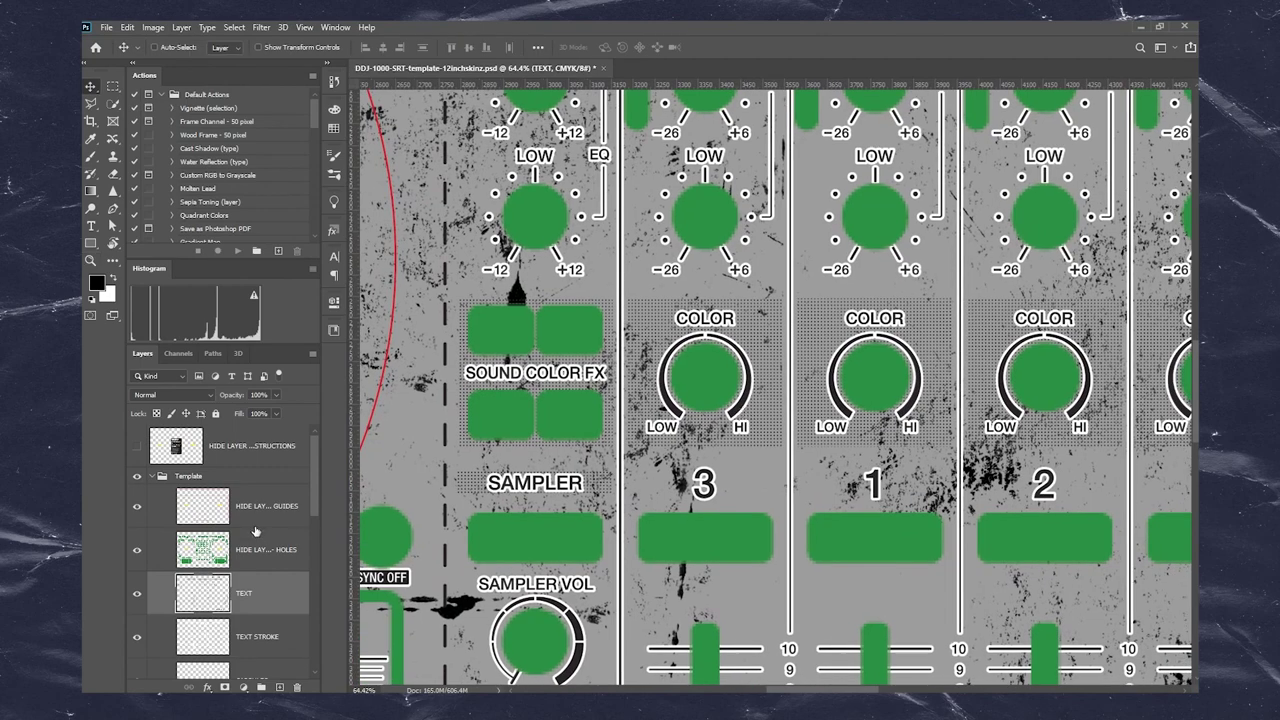
scroll(195, 558, "down", 2)
left_click(137, 552)
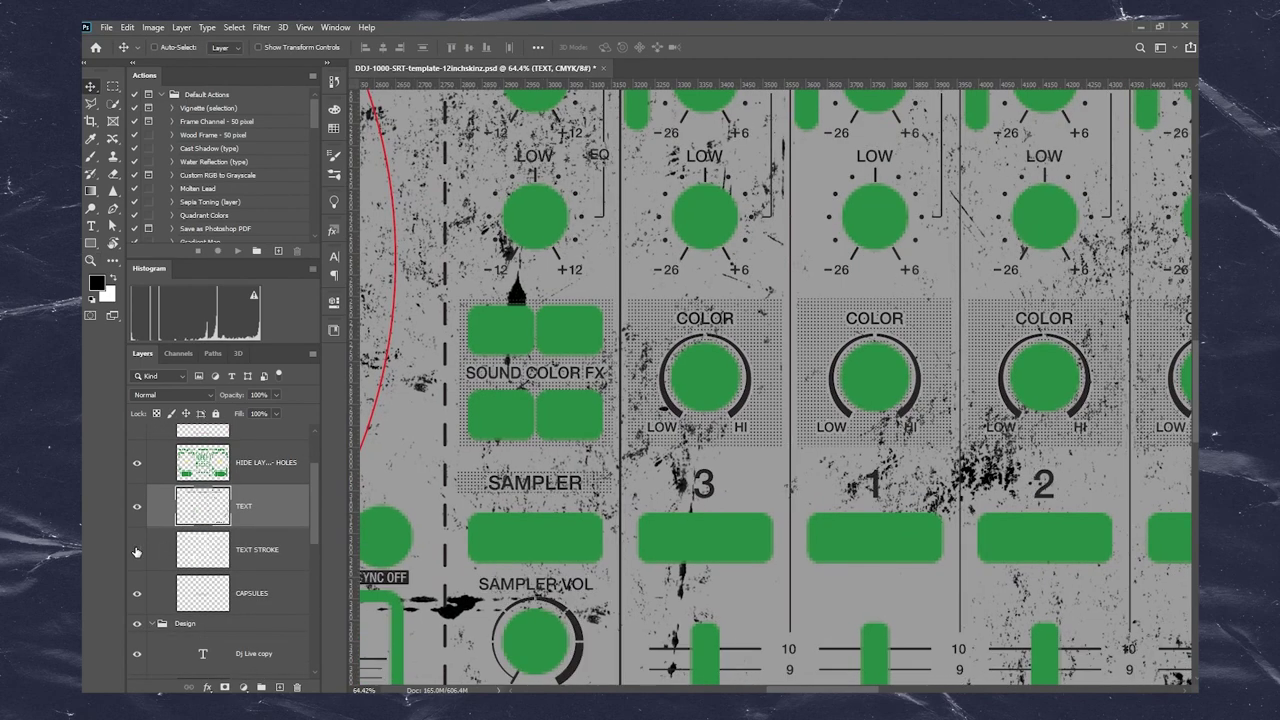
left_click(137, 552)
mouse_move(561, 272)
left_mouse_down()
mouse_move(551, 506)
mouse_move(258, 512)
mouse_move(258, 292)
mouse_move(343, 175)
left_mouse_up()
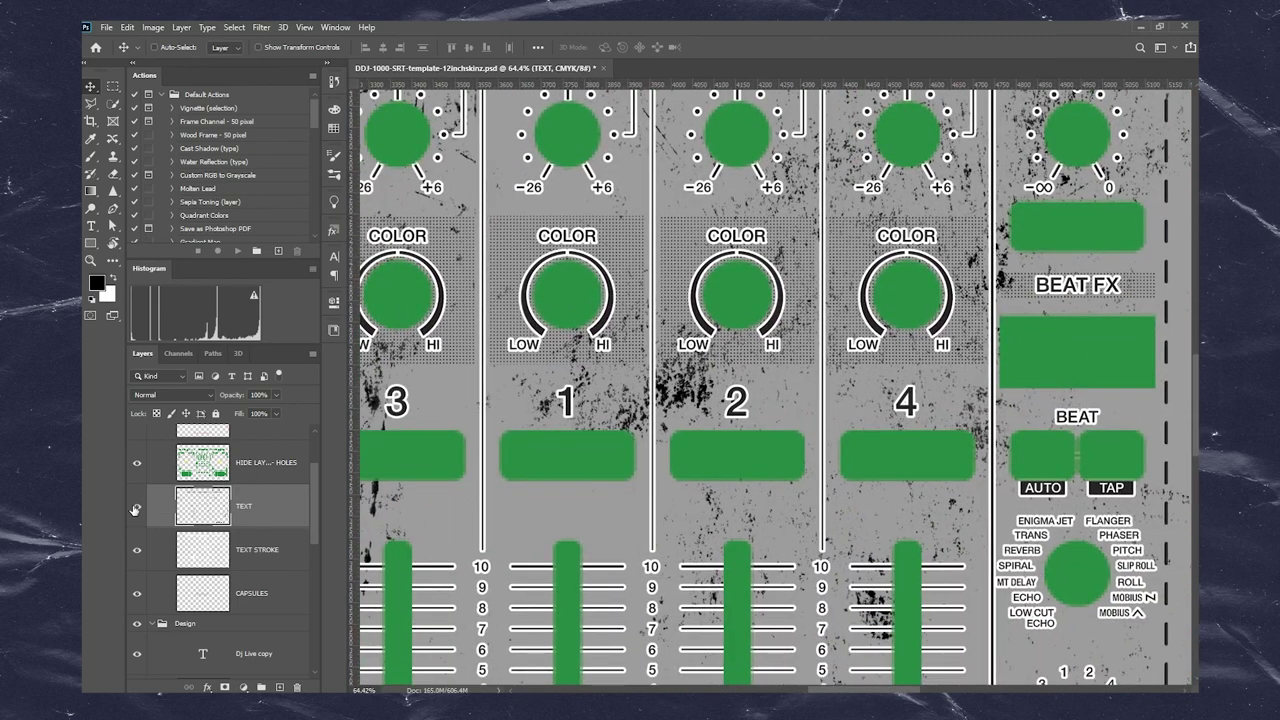
left_click(137, 552)
- Apply a white Color Overlay to the TEXT layer
key("ctrl+minus")
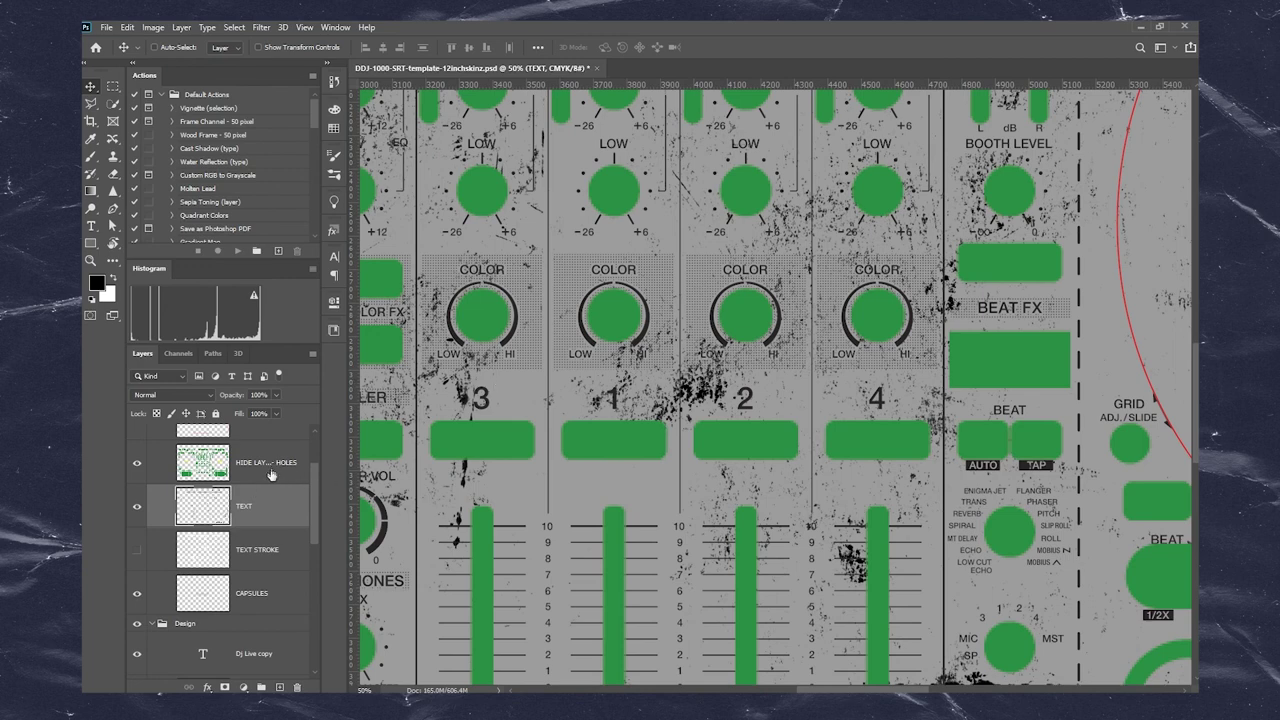
left_click(208, 687)
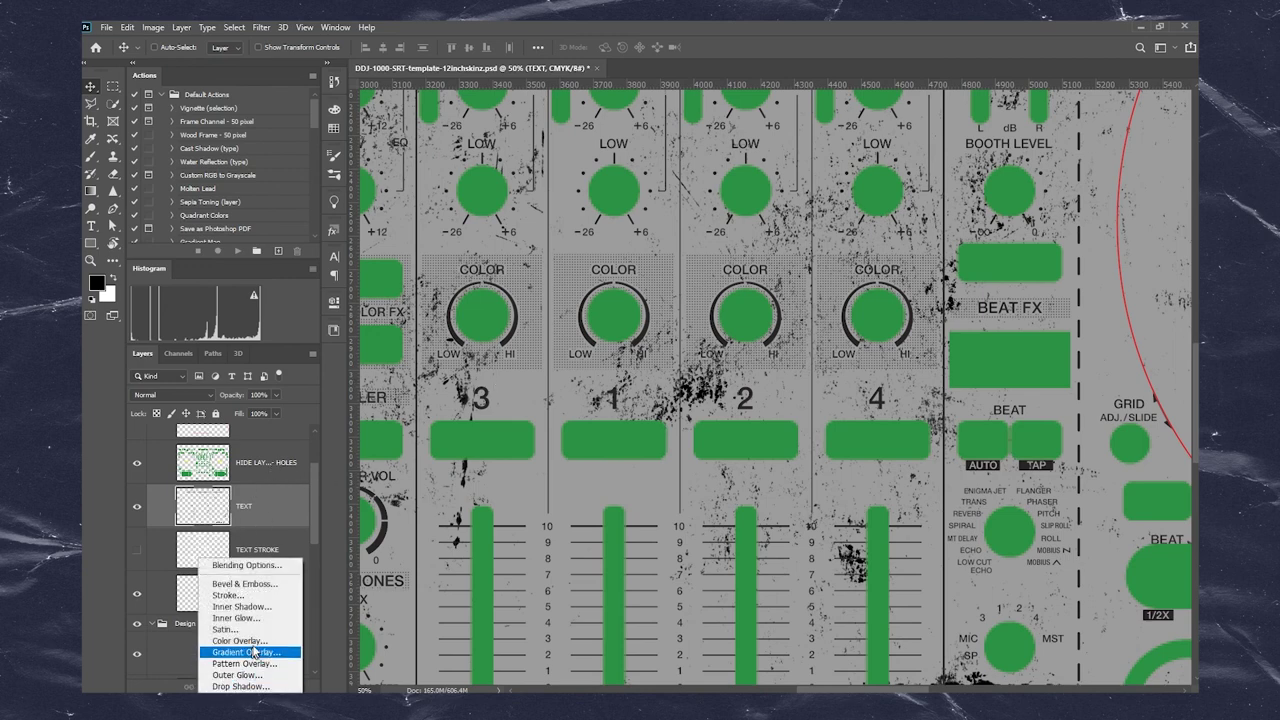
key("Escape")
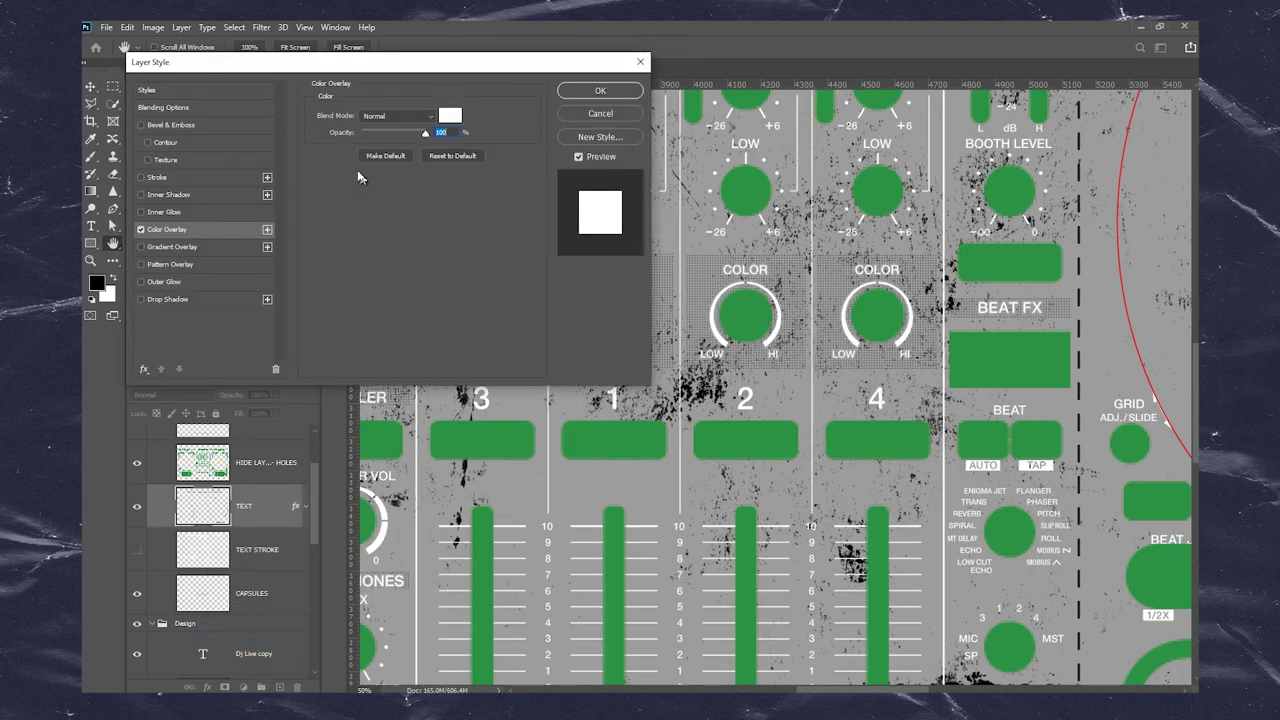
left_click(600, 90)
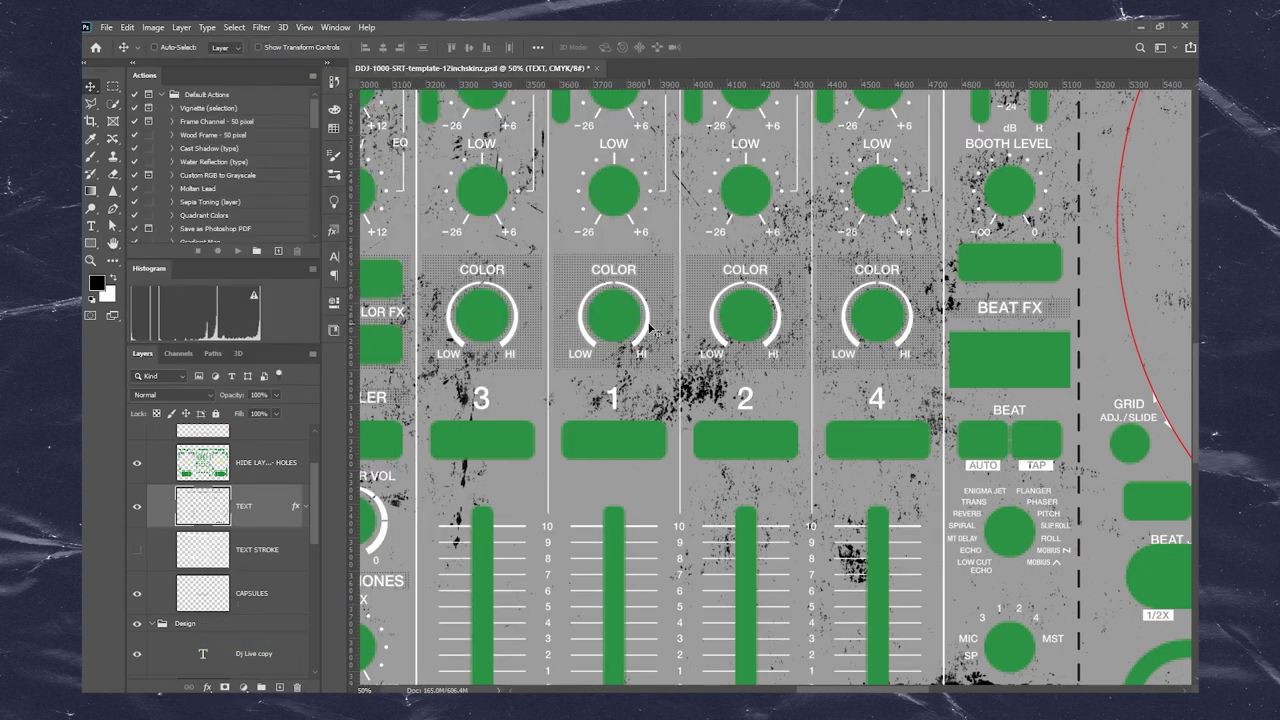
- Hide the TEXT STROKE layer and check the mixer's first channel labels, then fit the whole template
key("ctrl+0")
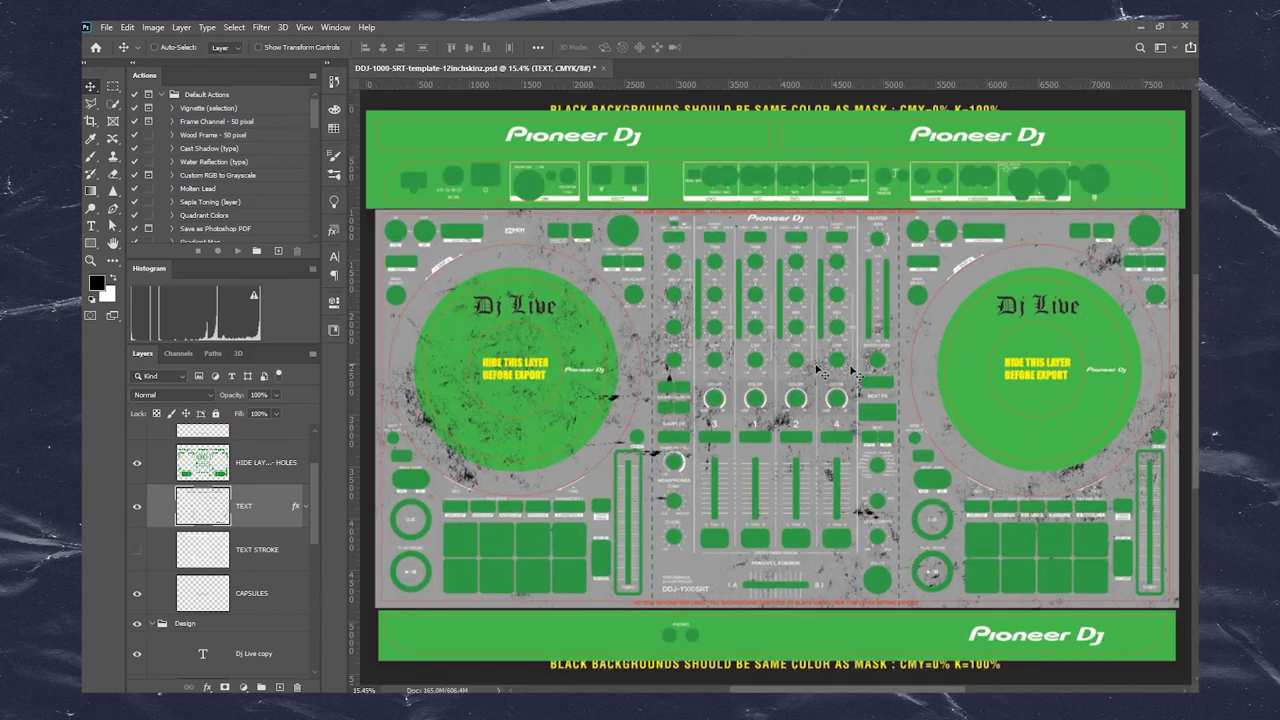
key("z")
left_click_drag(675, 352, 760, 338)
key("v")
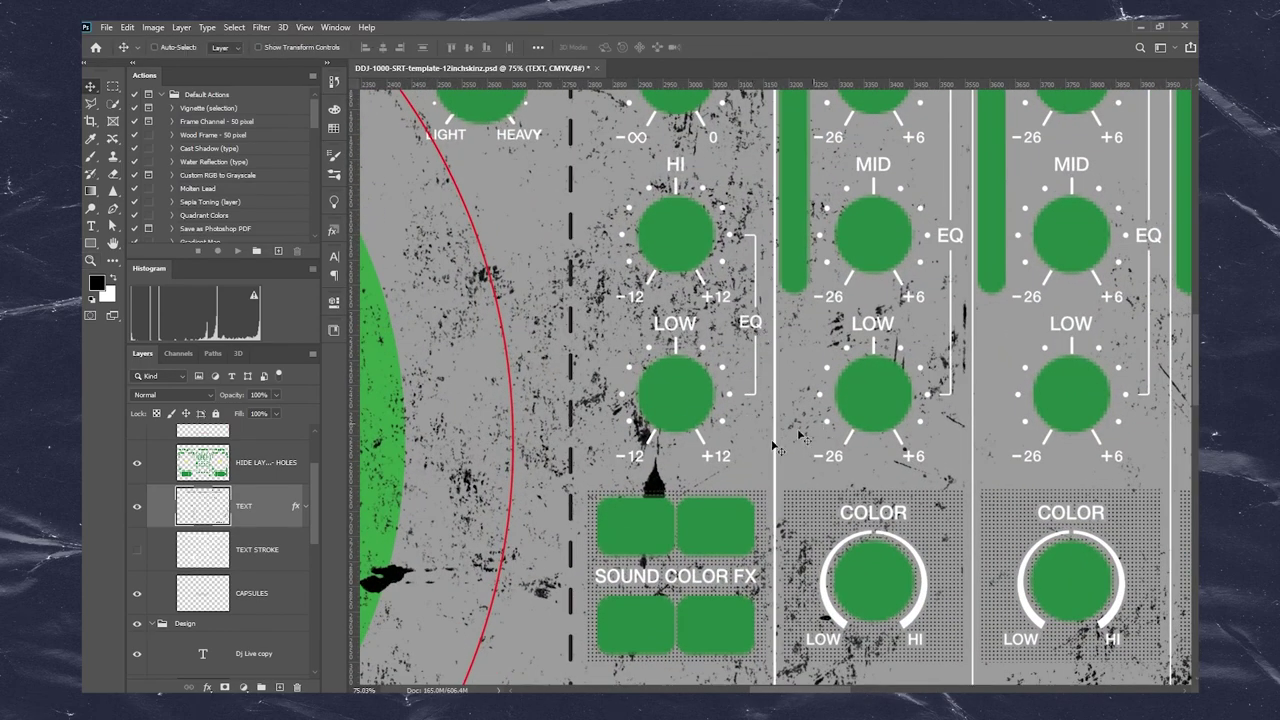
left_click(139, 551)
key("ctrl+0")
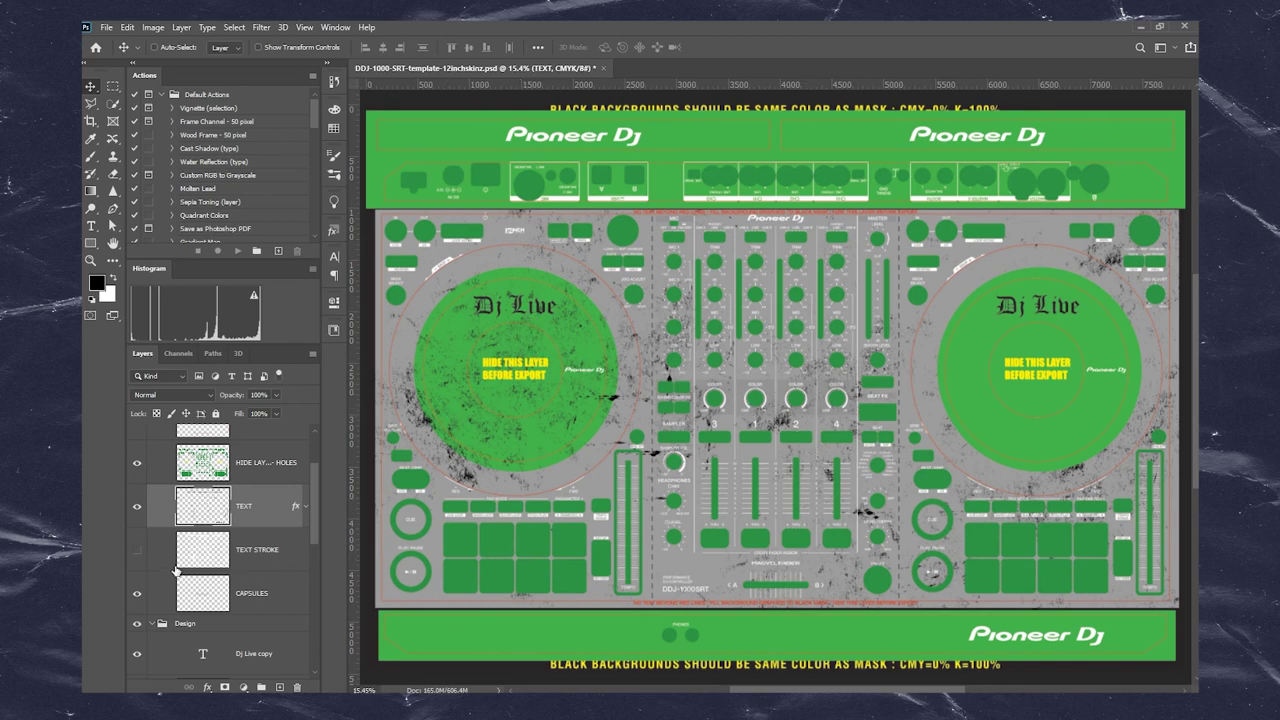
- Turn off the HIDE LAYER - HOLES, HIDE LAYER - GUIDES and MASK layers
scroll(175, 570, "up", 1)
left_click(283, 507)
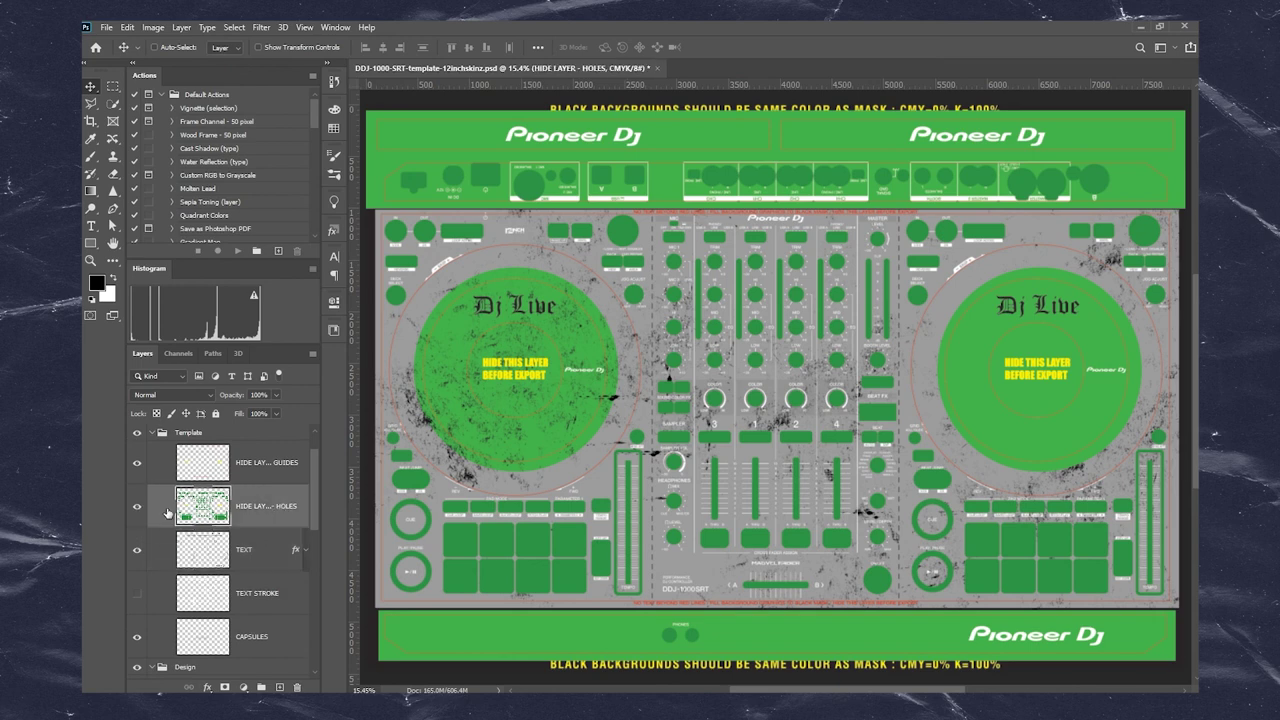
left_click(137, 507)
left_click(137, 462)
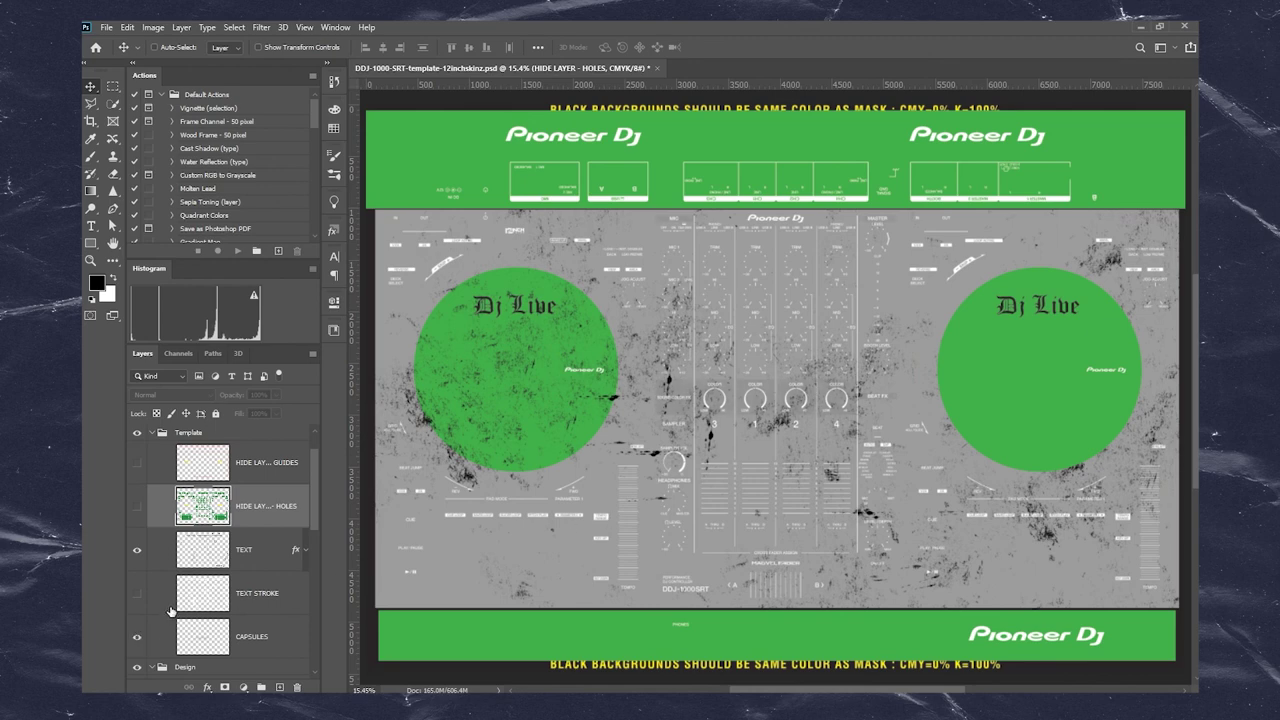
left_click(242, 548)
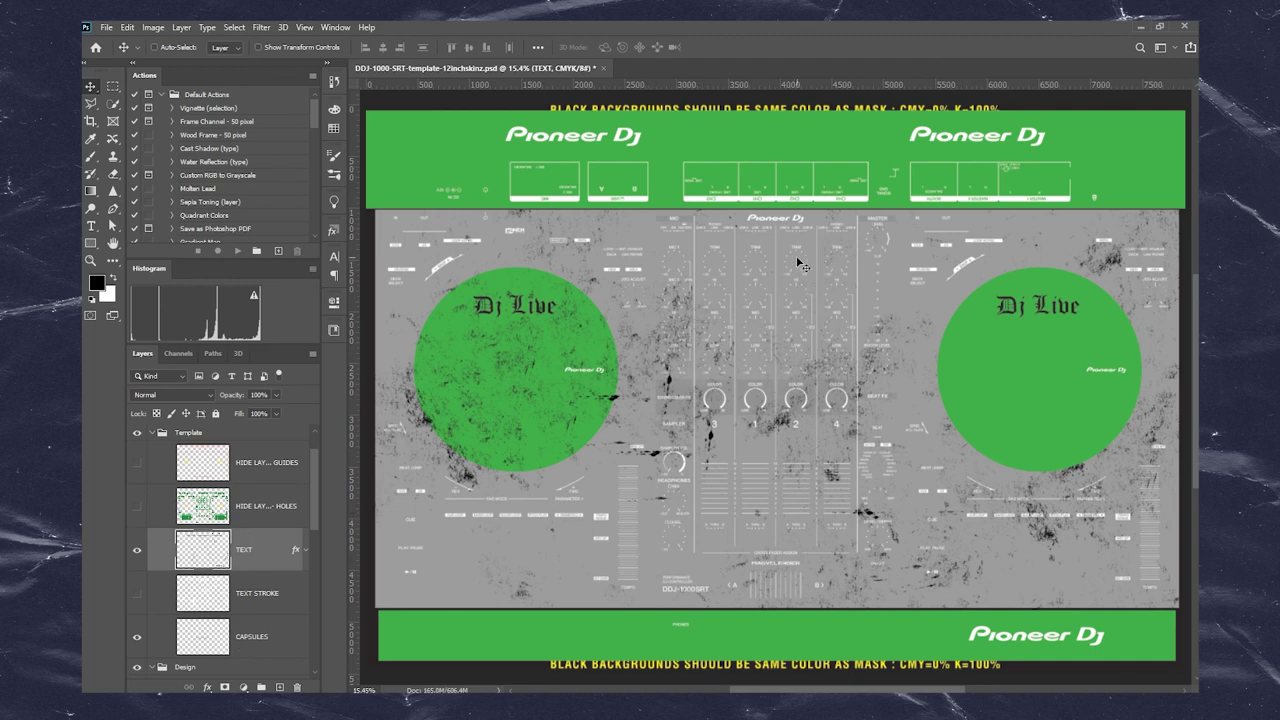
scroll(207, 624, "down", 5)
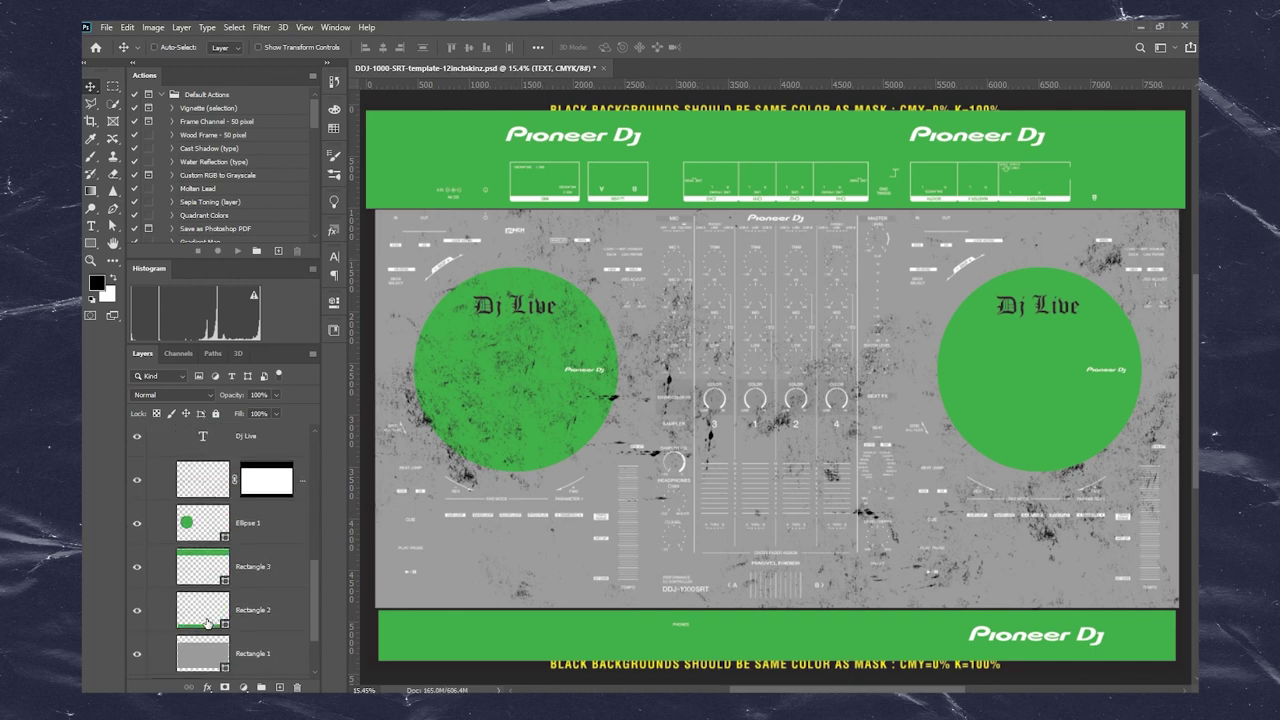
scroll(207, 624, "down", 2)
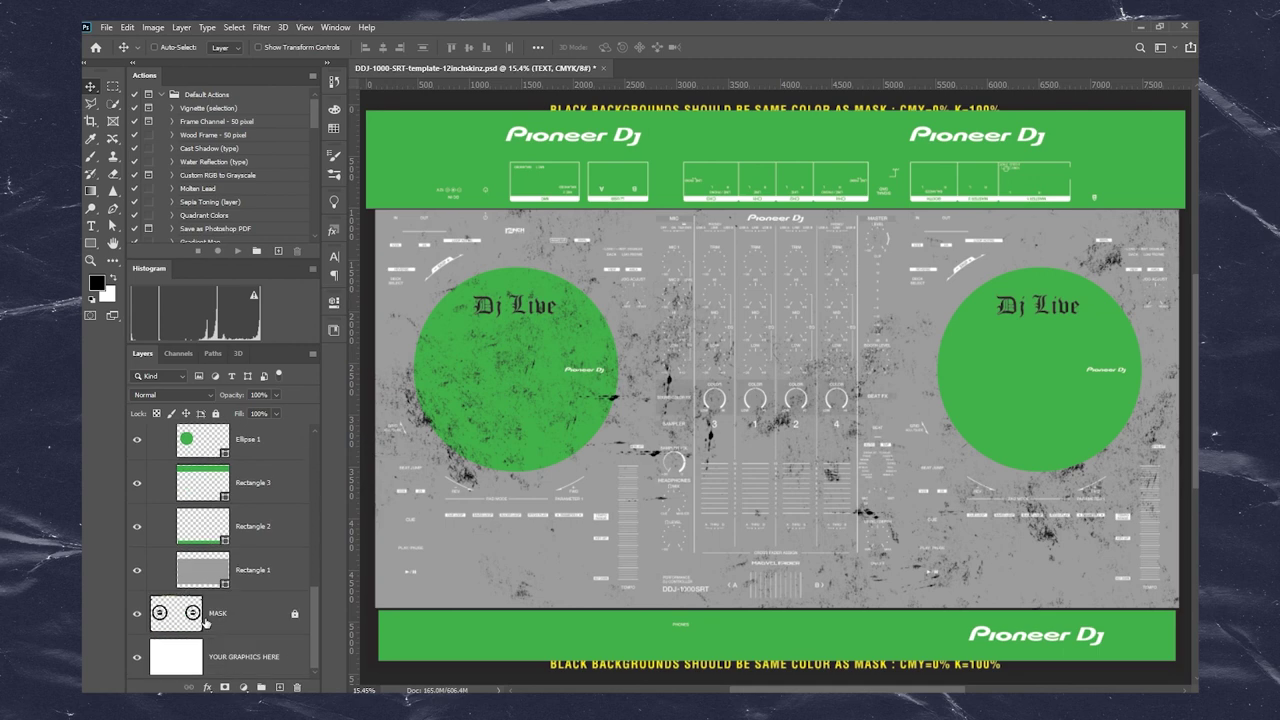
left_click(137, 613)
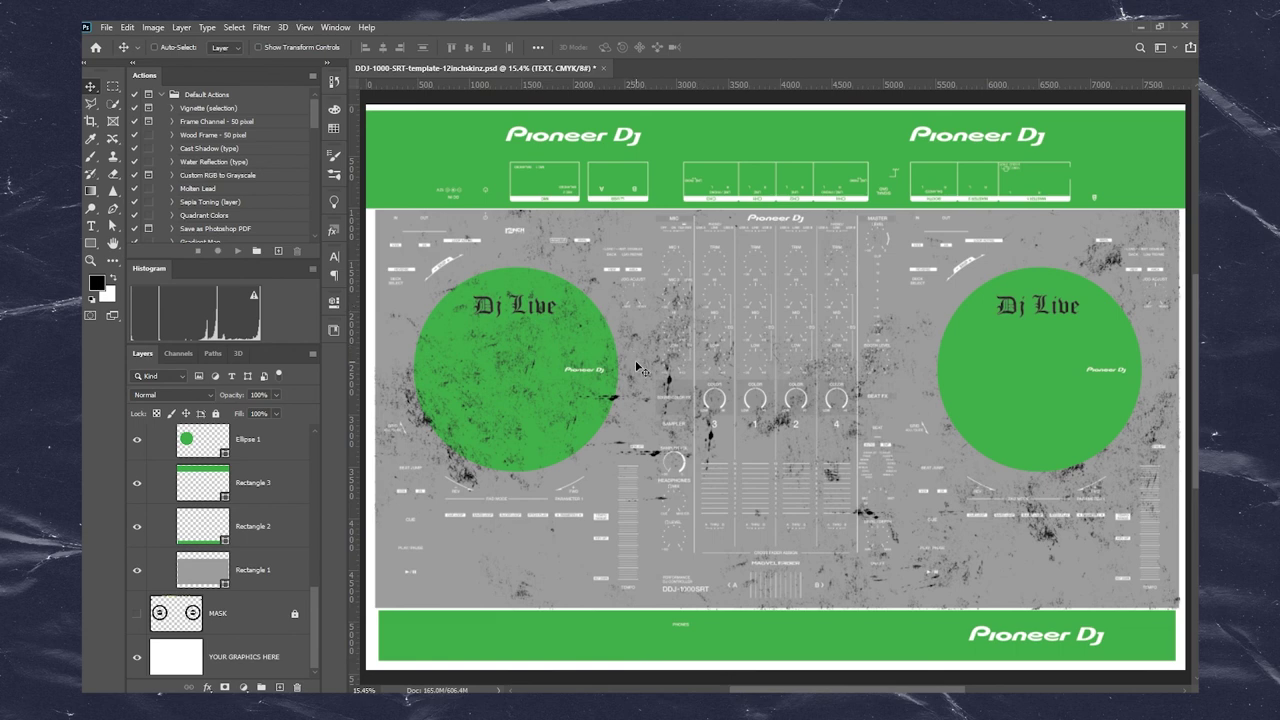
key("ctrl+shift+s")
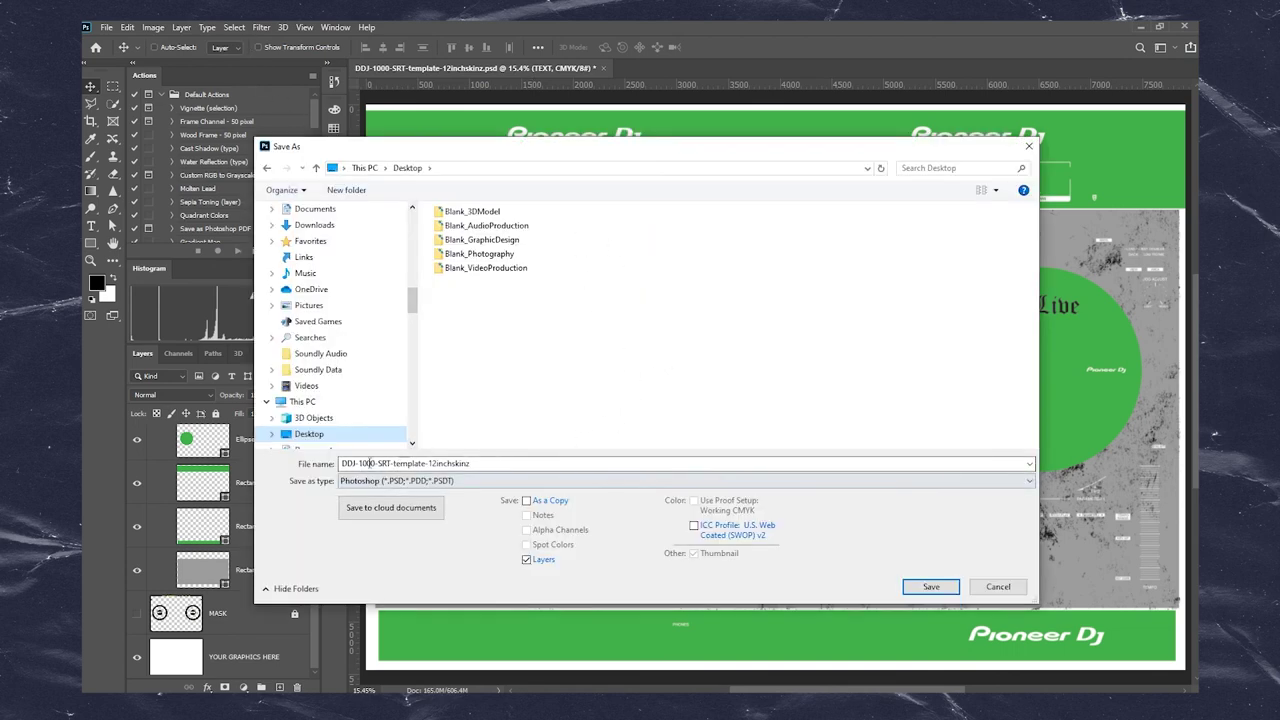
- Save the skin to the Desktop as JPEG Sam-SRT1000.jpg at Maximum quality 12, Baseline format
left_click(455, 484)
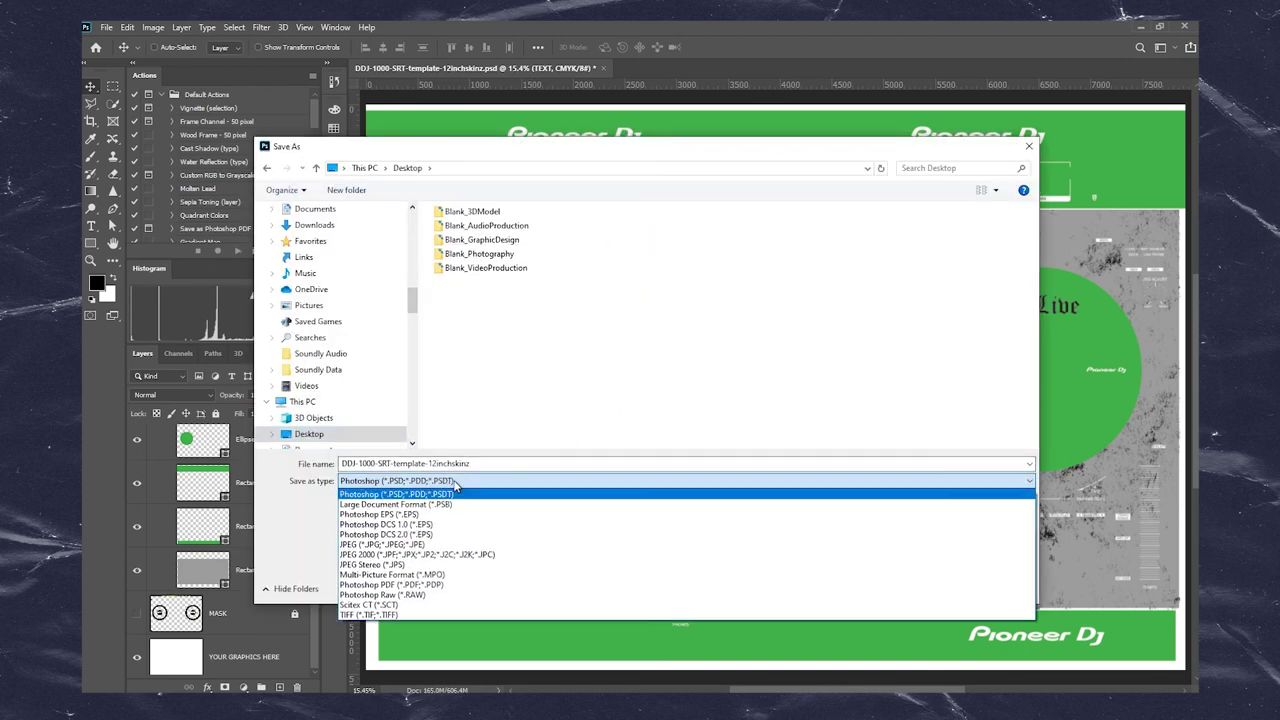
left_click(400, 544)
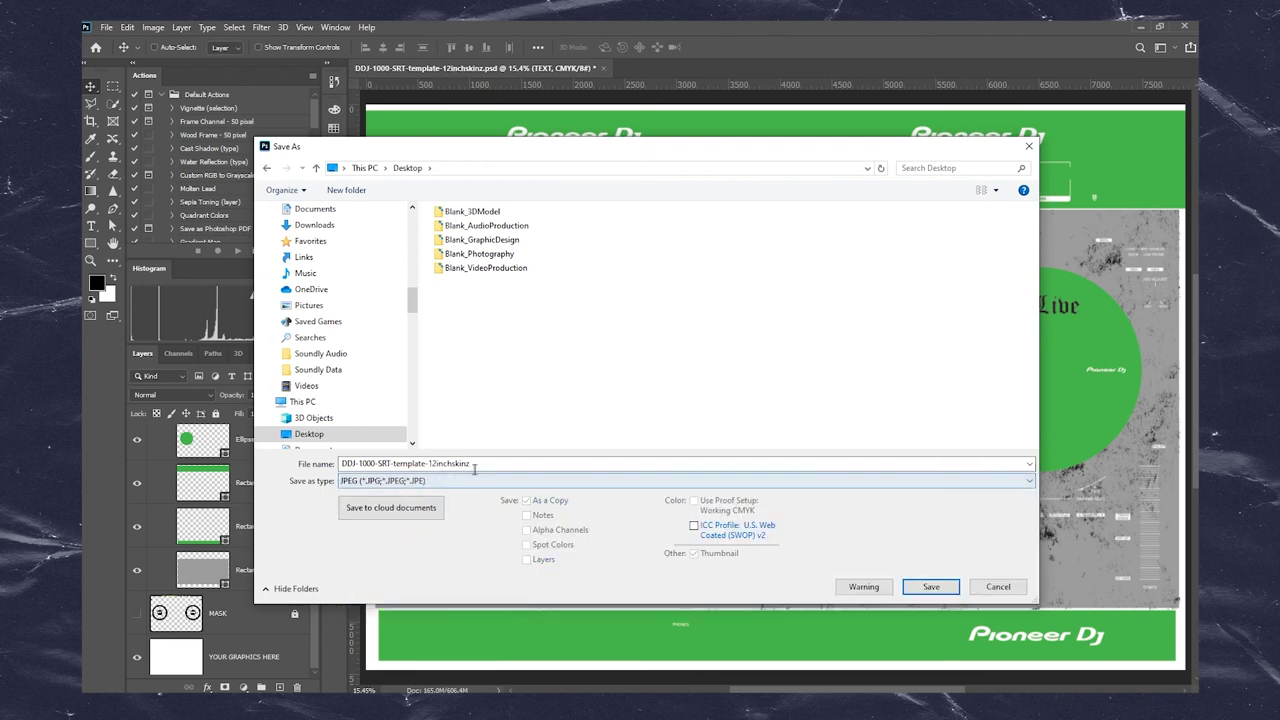
left_click(502, 464)
type("Sam-SRT1000")
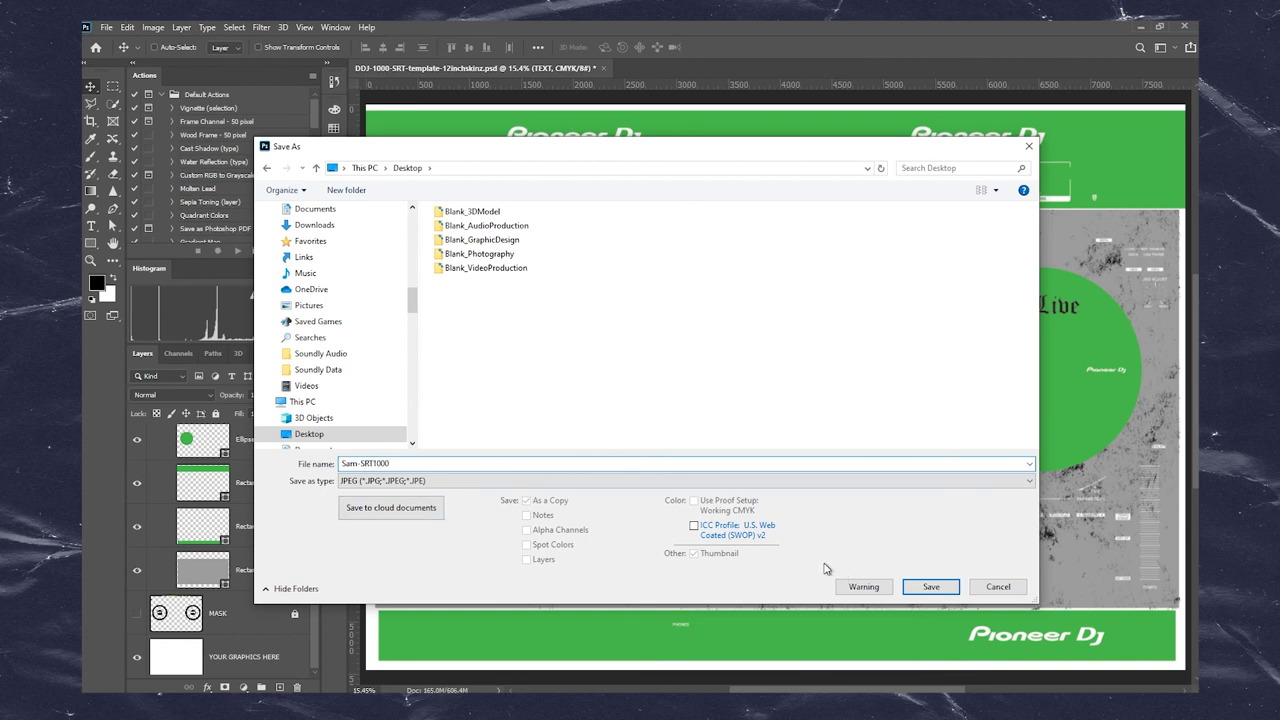
left_click(914, 585)
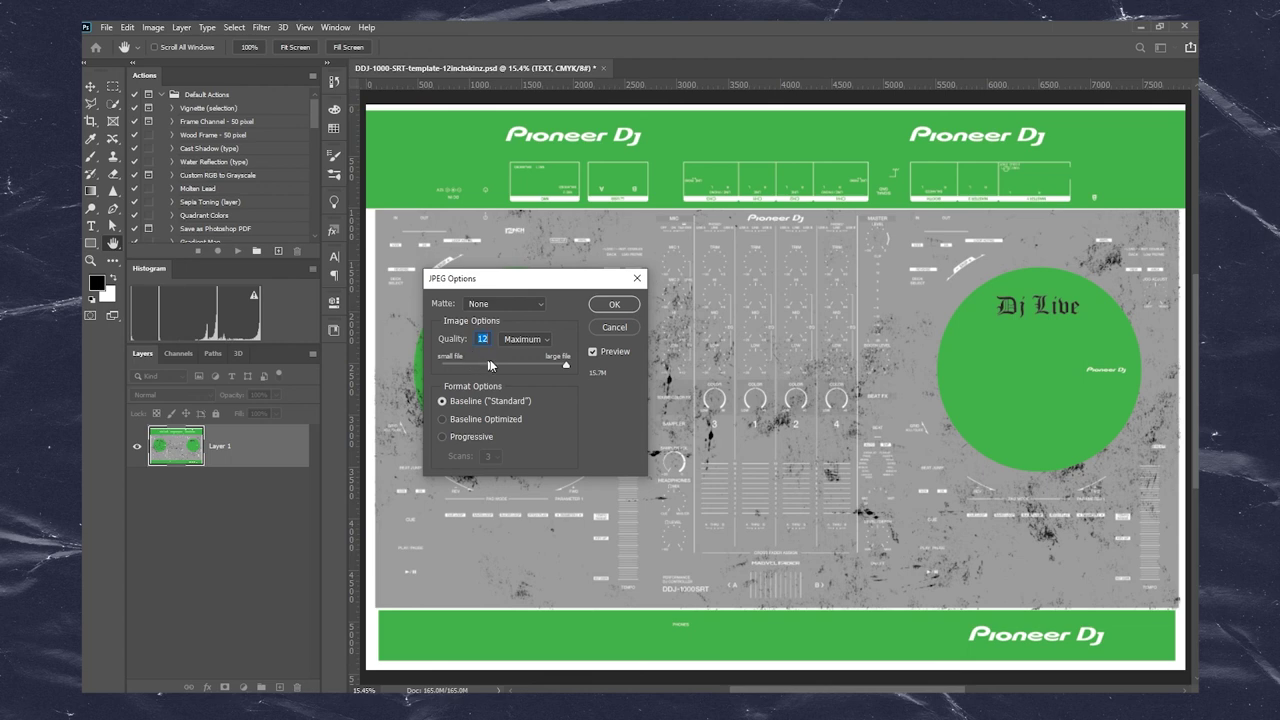
left_click(610, 306)
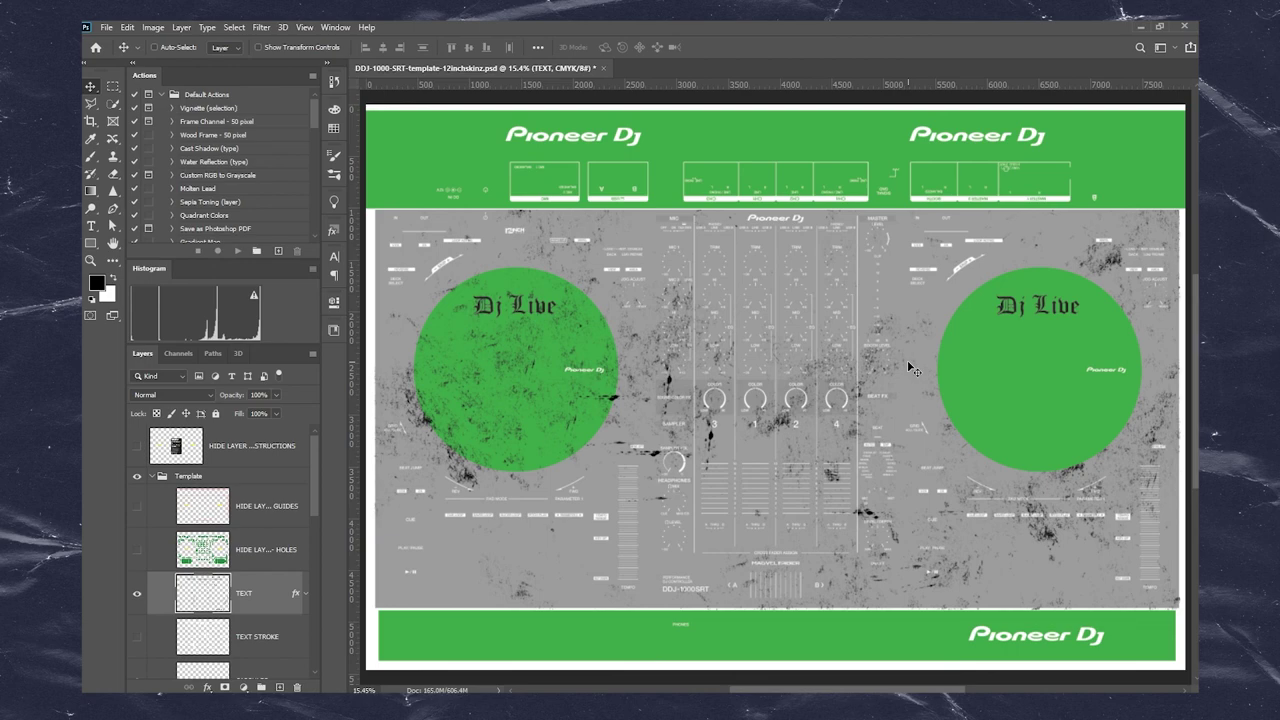
- Switch to the Chrome tab showing the Pioneer DDJ-1000SRT-Skinz- CUSTOM product page
key("alt+Tab")
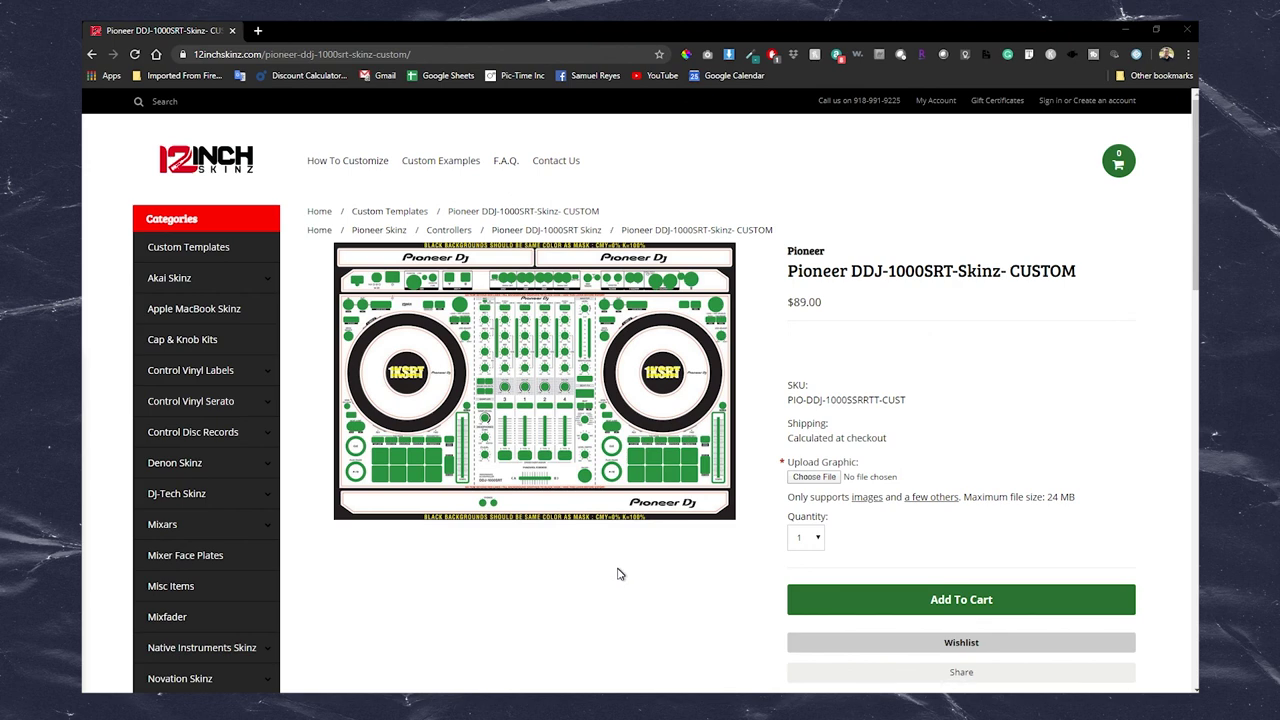
- Attach Sam-SRT1000.jpg from the Desktop as the Upload Graphic and add the skin to the cart
scroll(619, 574, "down", 1)
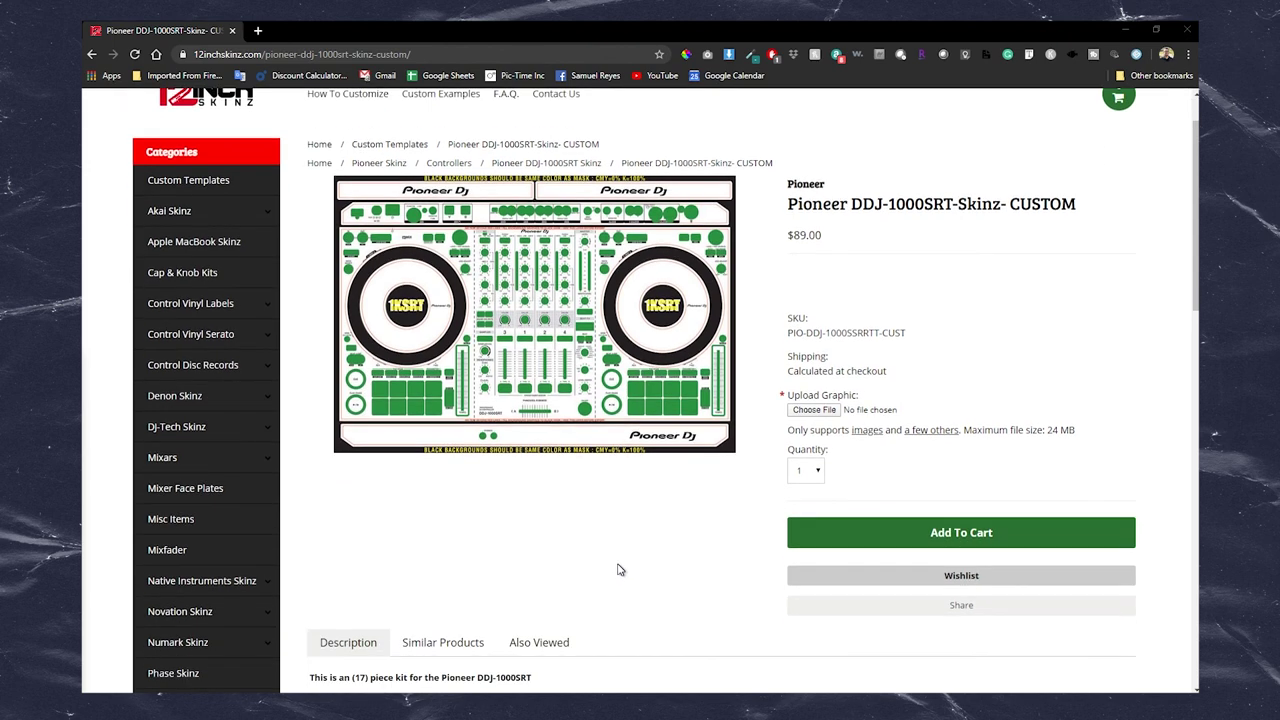
left_click(826, 413)
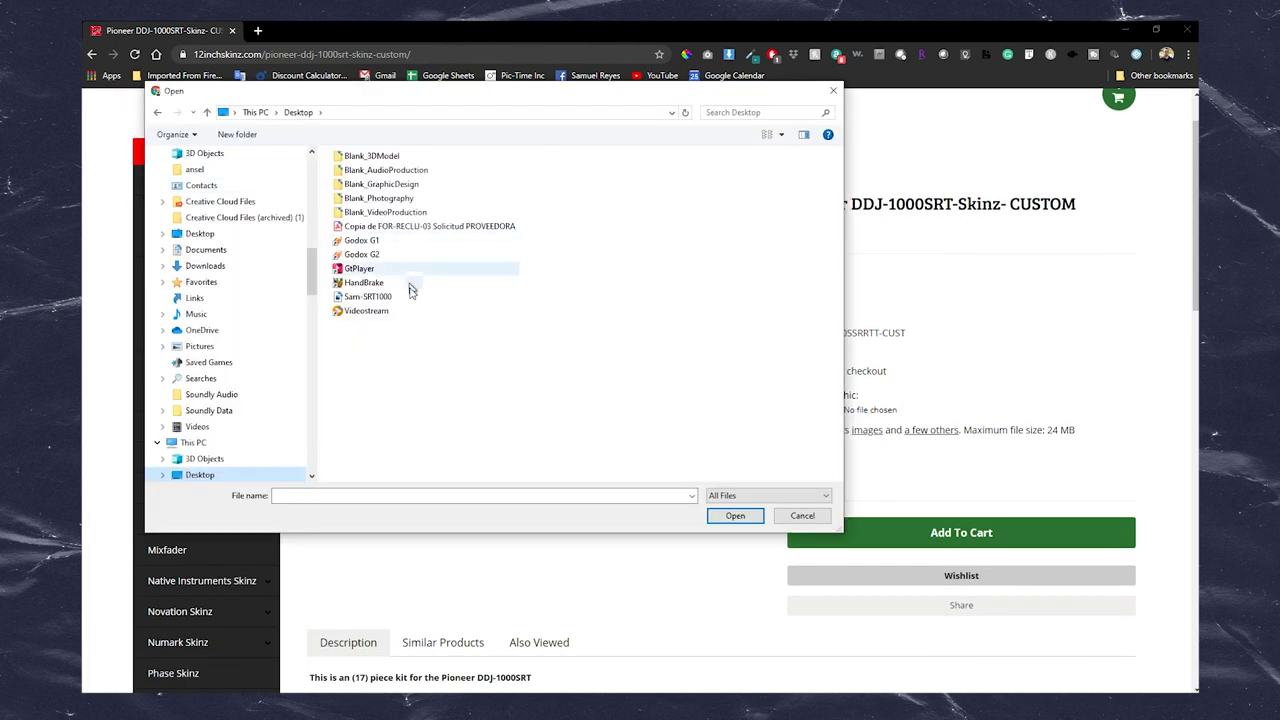
left_click(380, 298)
double_click(380, 298)
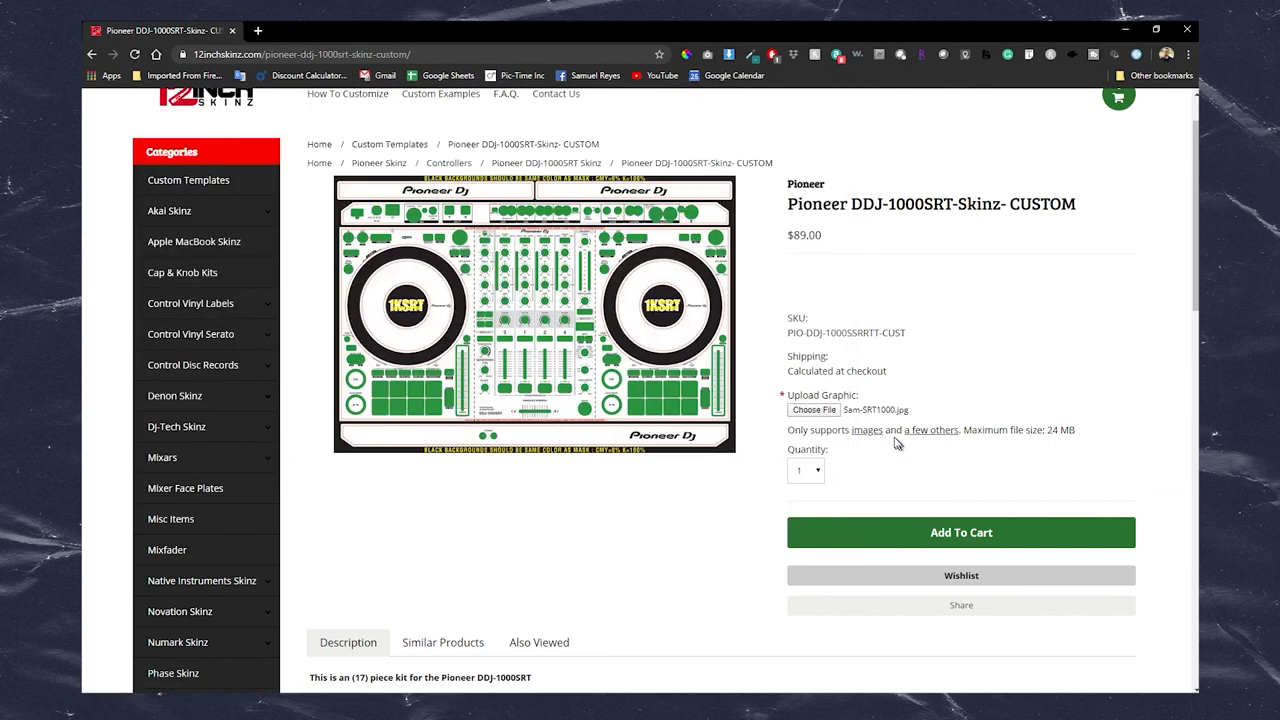
left_click(922, 539)
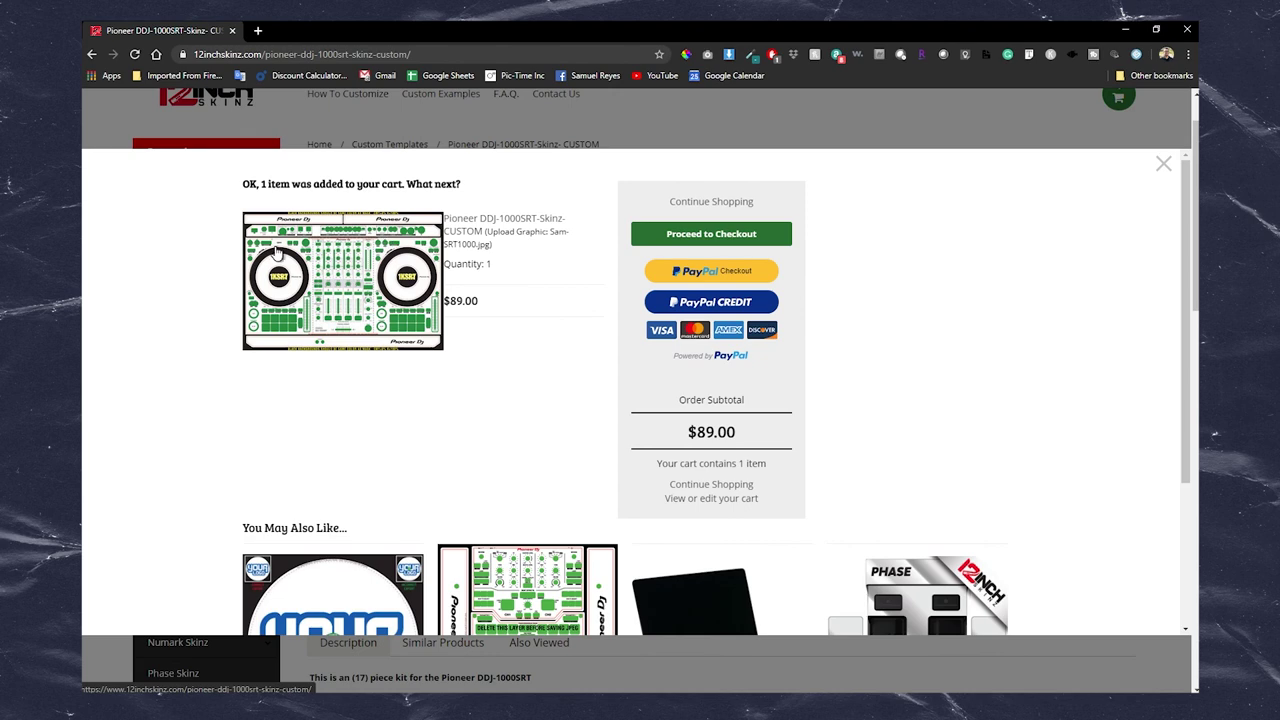
- Scroll the cart popup to review the custom skin and its $89.00 subtotal
scroll(237, 449, "down", 1)
scroll(329, 437, "up", 1)
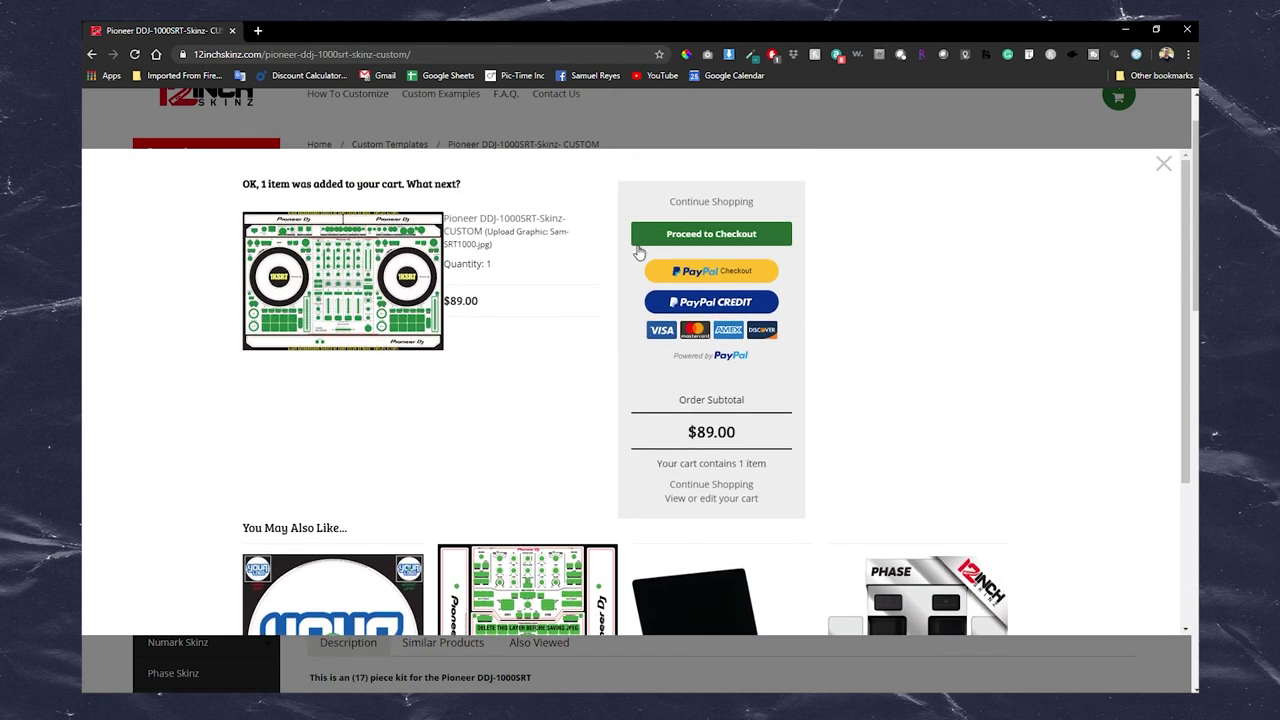